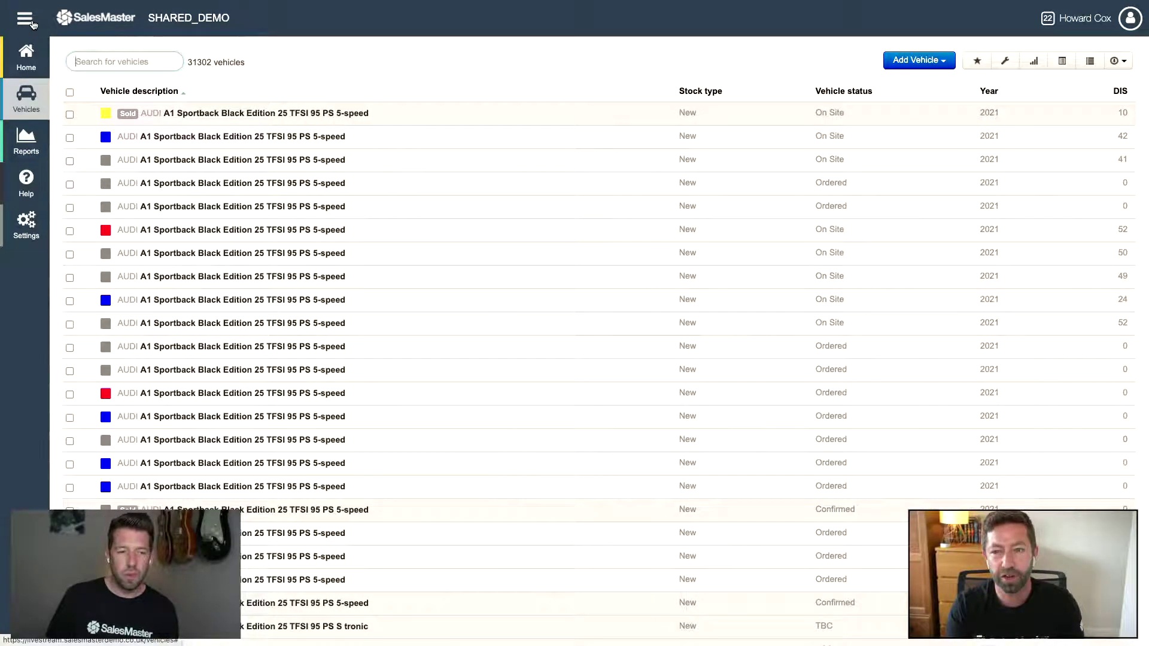
# Collapse the side navigation menu so the vehicle list uses the full width
pyautogui.click(33, 24)
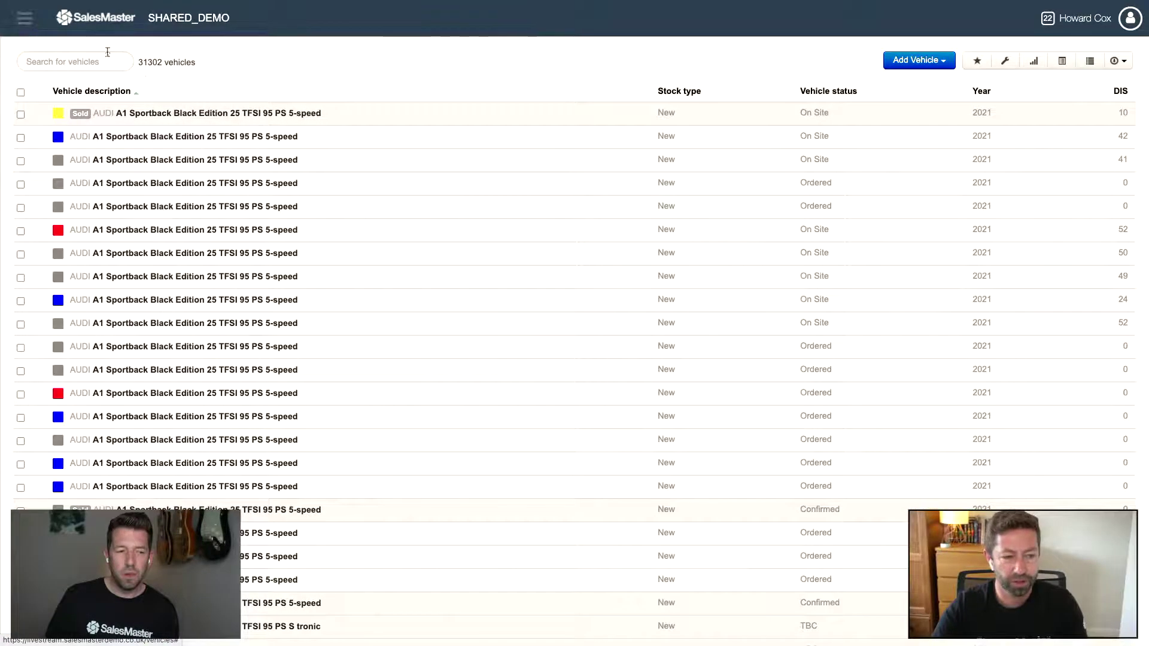
pyautogui.click(24, 21)
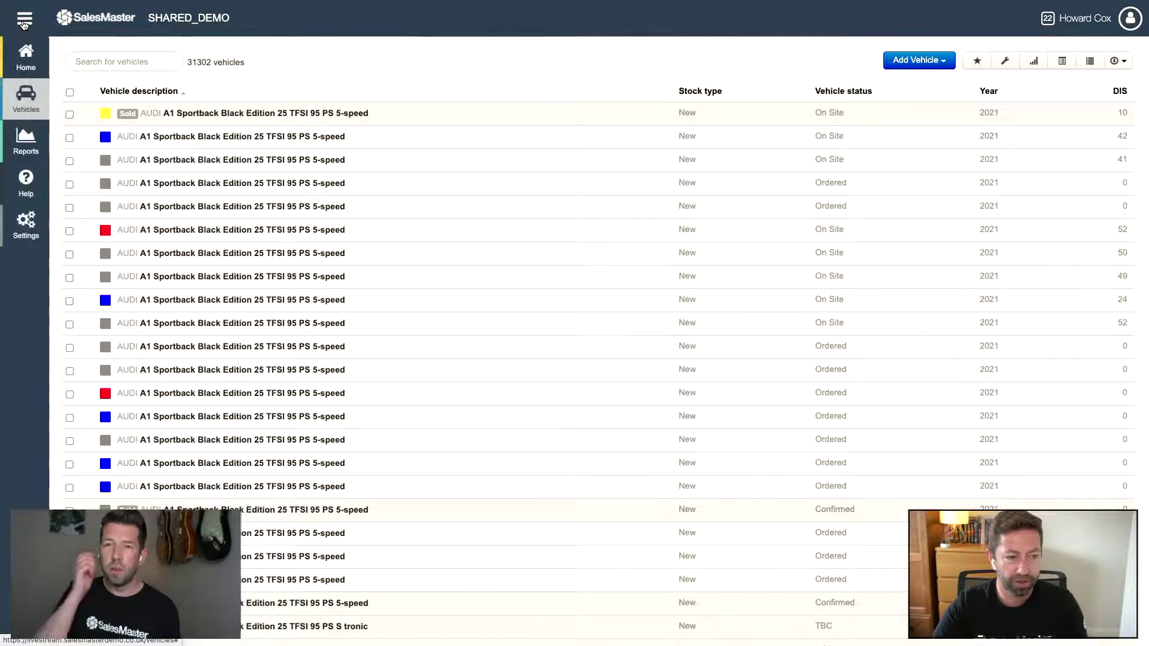
pyautogui.click(24, 21)
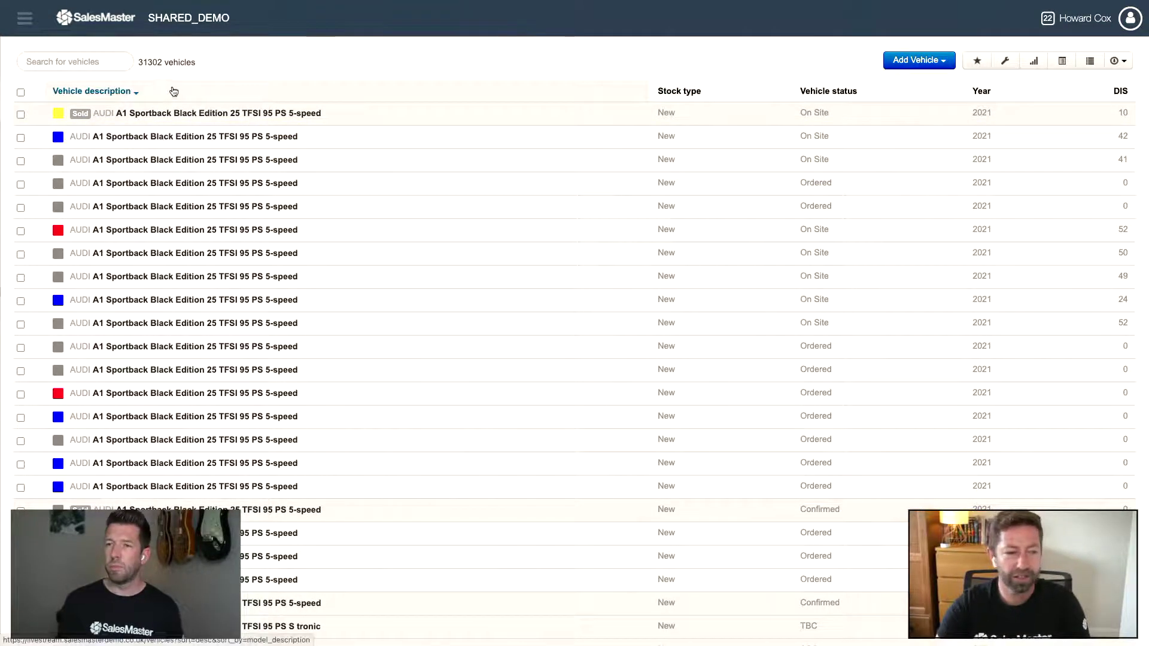
pyautogui.click(34, 25)
pyautogui.click(34, 25)
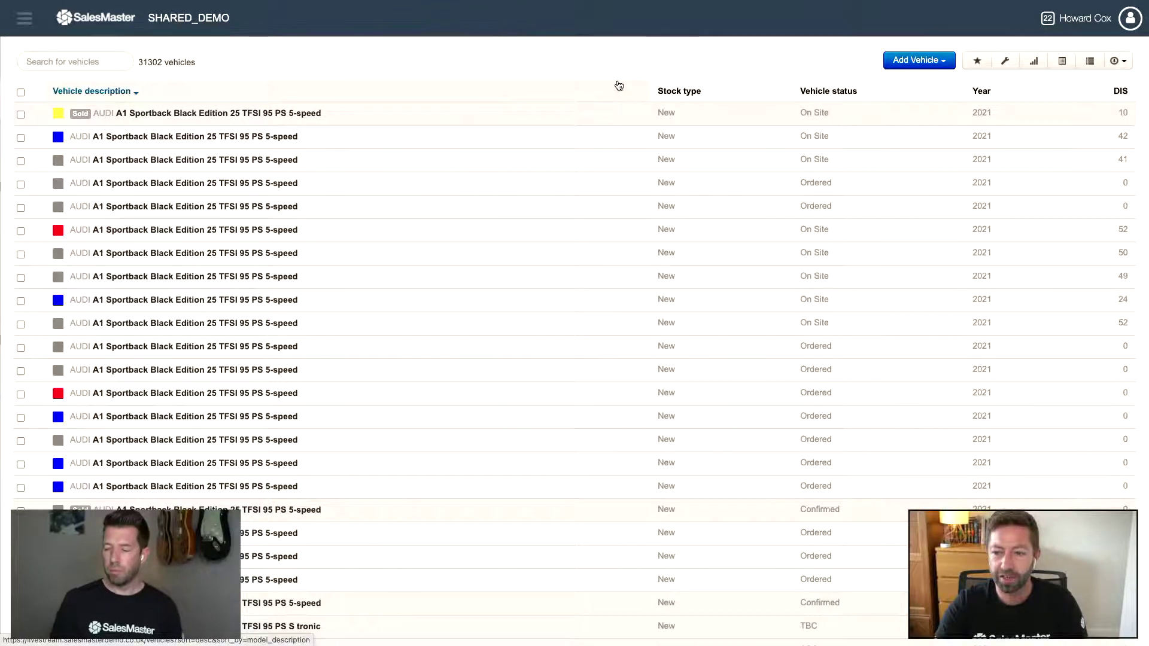
# Open the Search Builder and look through the columns offered for filtering vehicles
pyautogui.click(1005, 62)
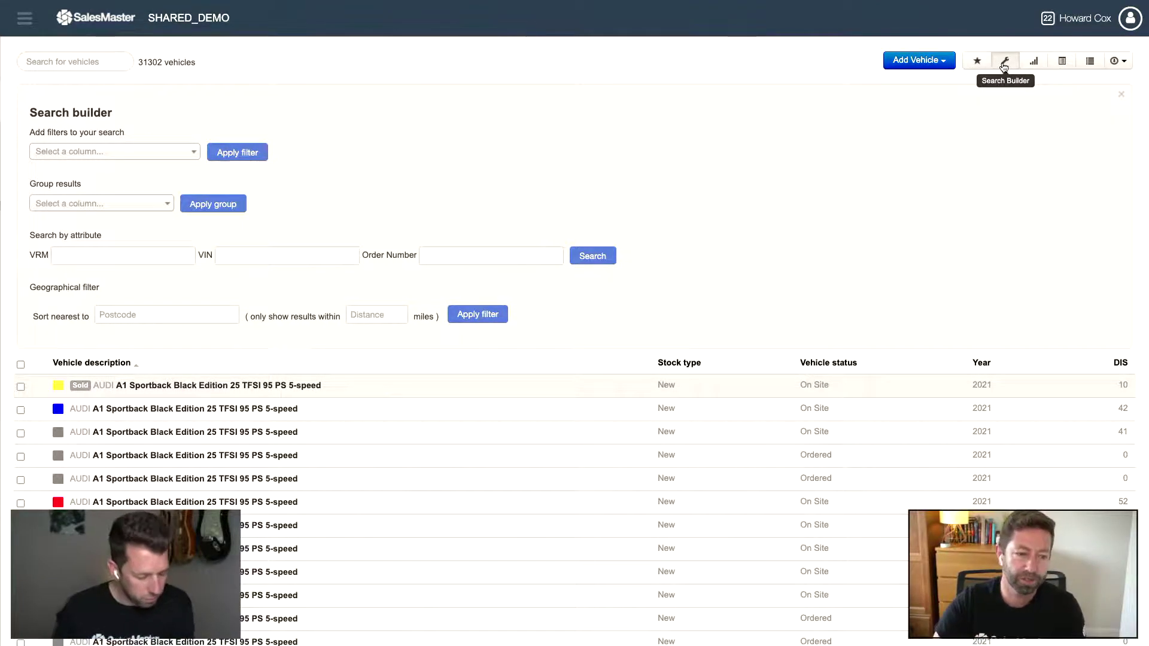
pyautogui.click(146, 154)
pyautogui.scroll(-5, 129, 260)
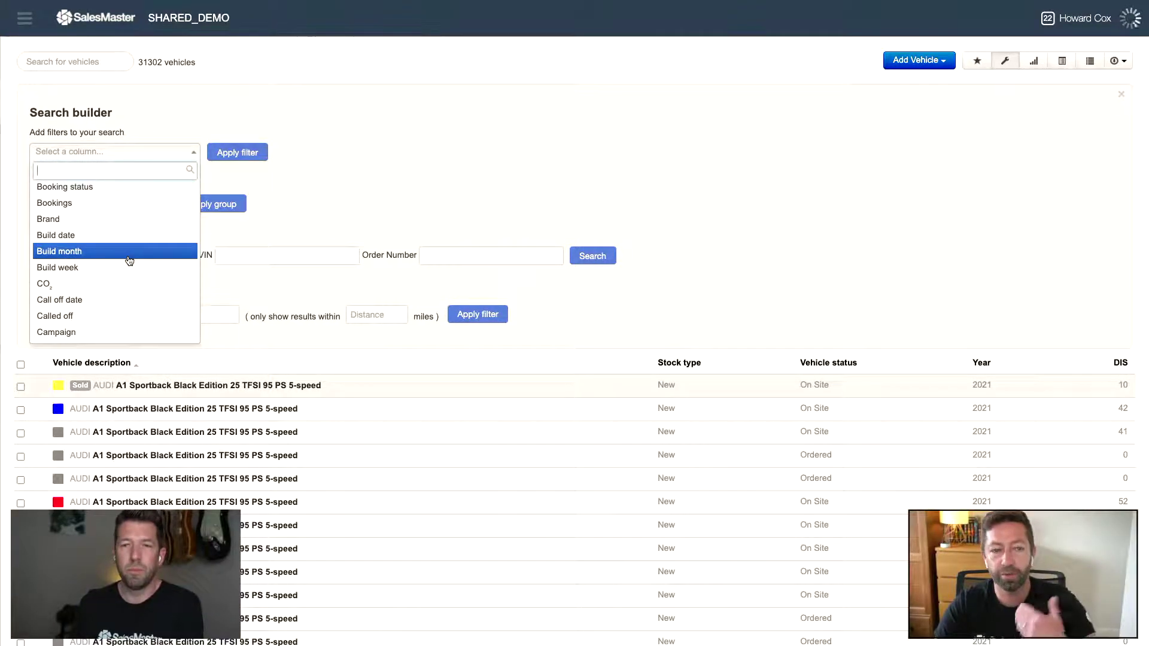
pyautogui.click(325, 184)
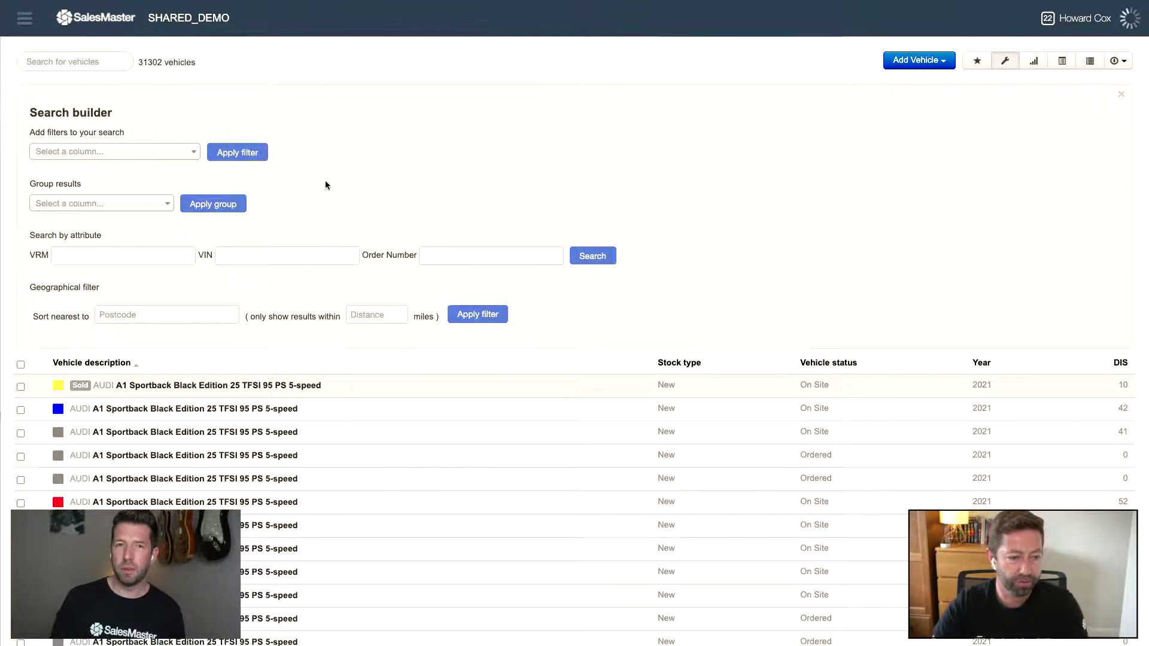
# Examine the full list of columns by which the vehicle results can be grouped
pyautogui.click(109, 209)
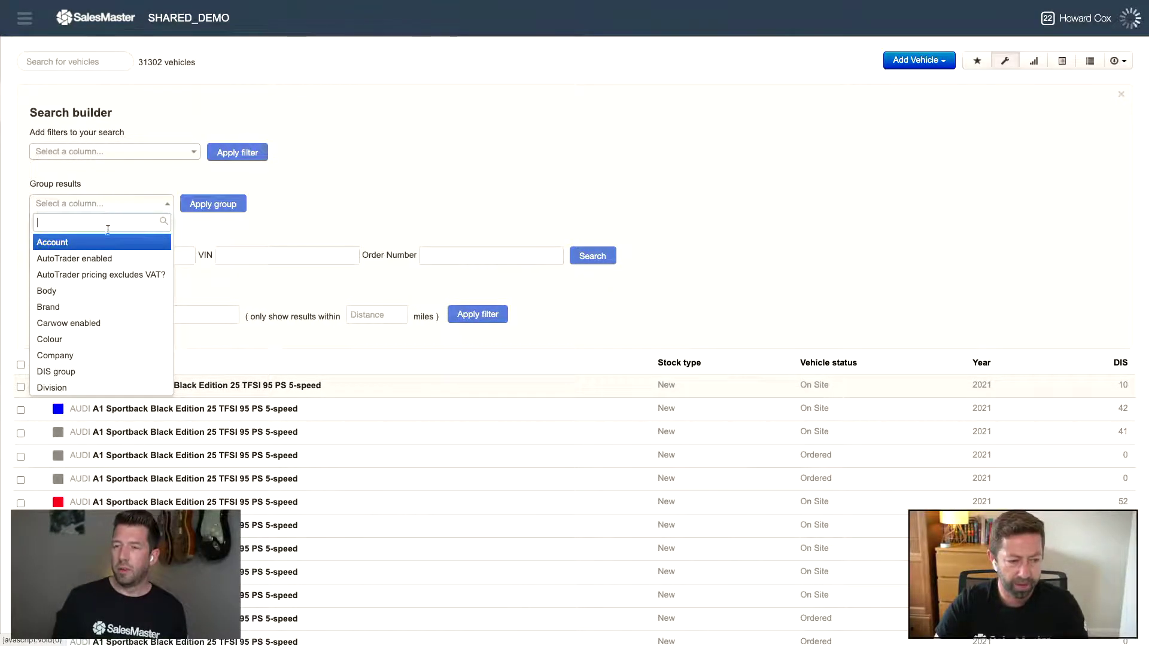
pyautogui.scroll(-1, 128, 256)
pyautogui.scroll(1, 120, 256)
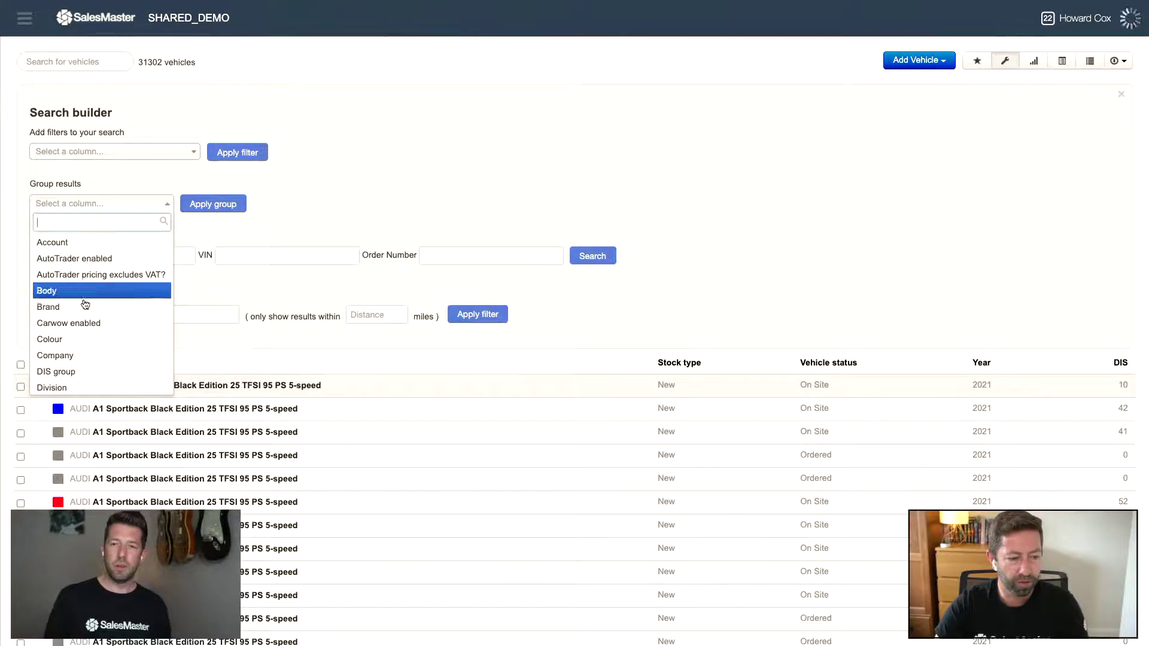
pyautogui.scroll(-1, 84, 307)
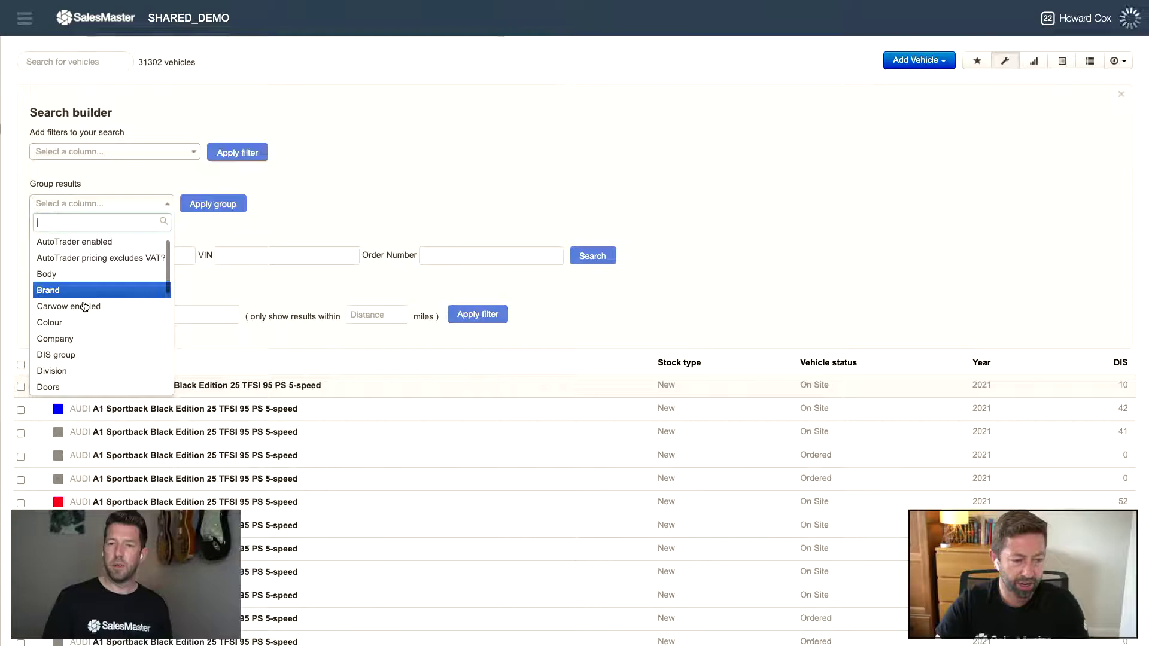
pyautogui.scroll(-1, 84, 307)
pyautogui.scroll(-1, 84, 307)
pyautogui.scroll(1, 84, 307)
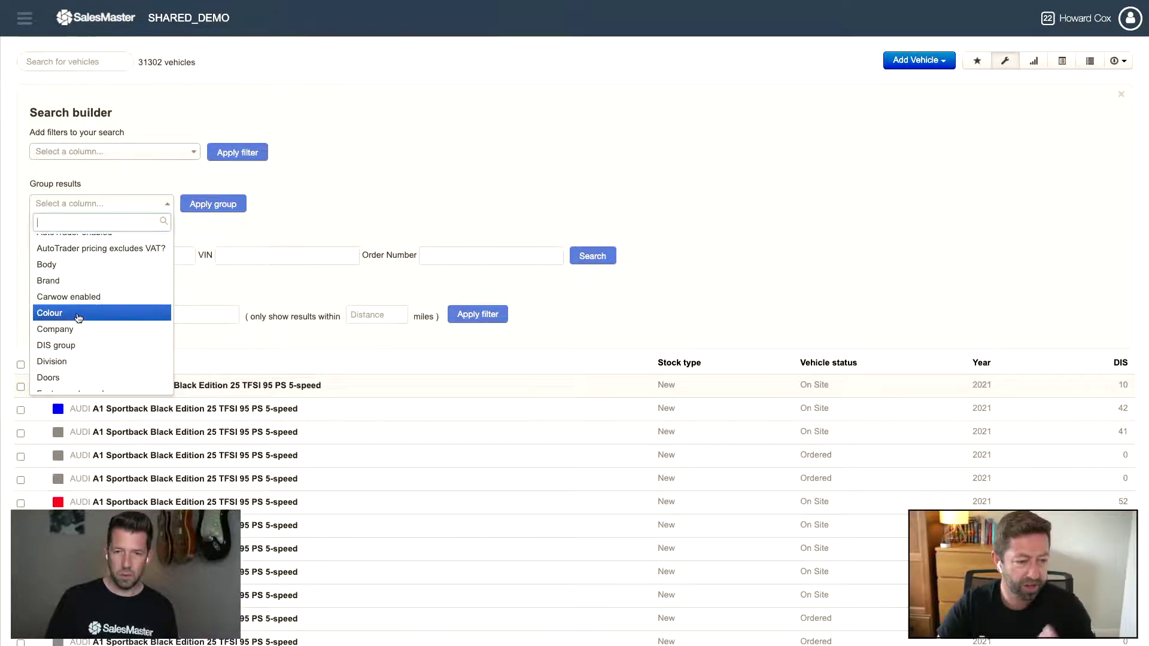
pyautogui.scroll(-1, 76, 326)
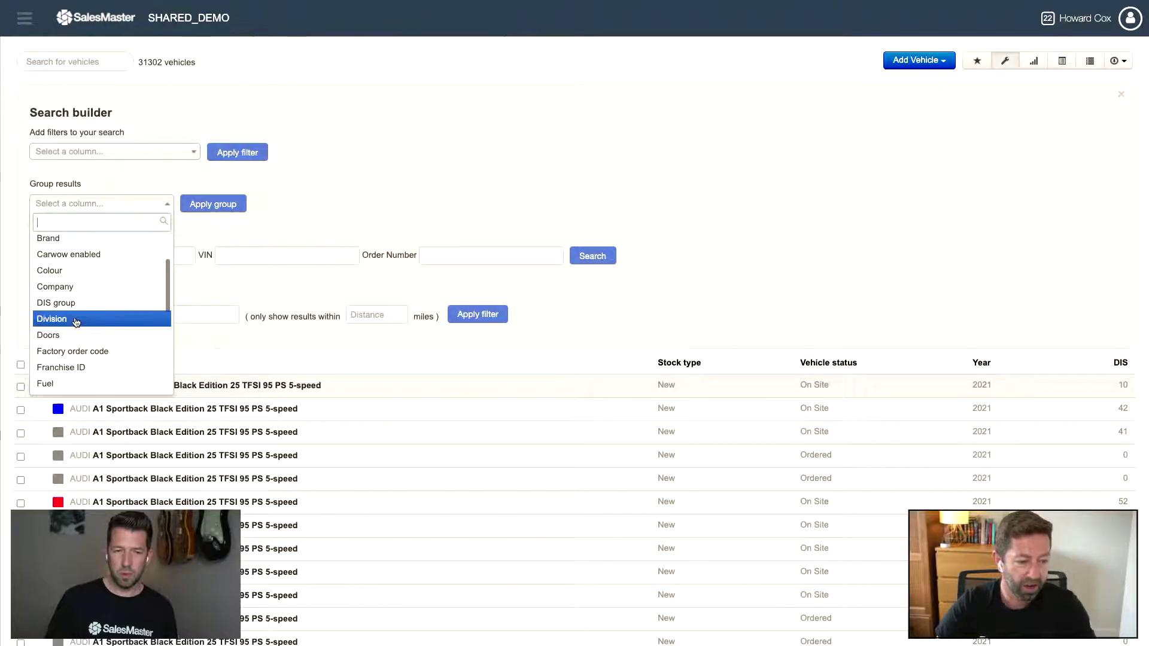
pyautogui.scroll(-2, 77, 310)
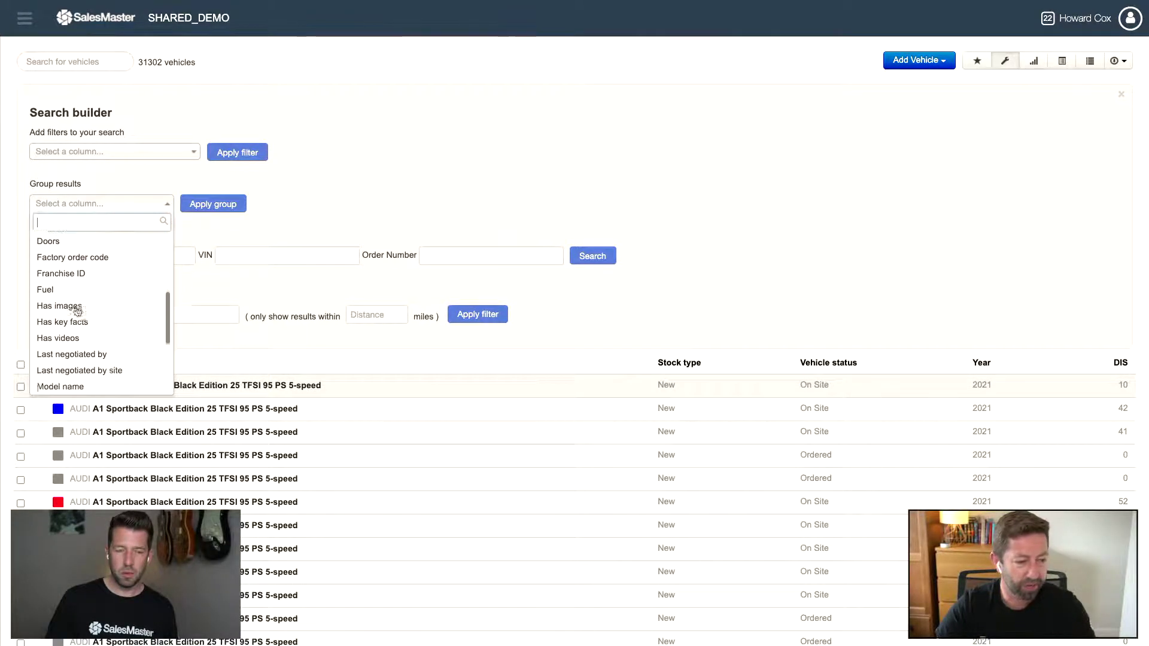
pyautogui.scroll(-3, 77, 308)
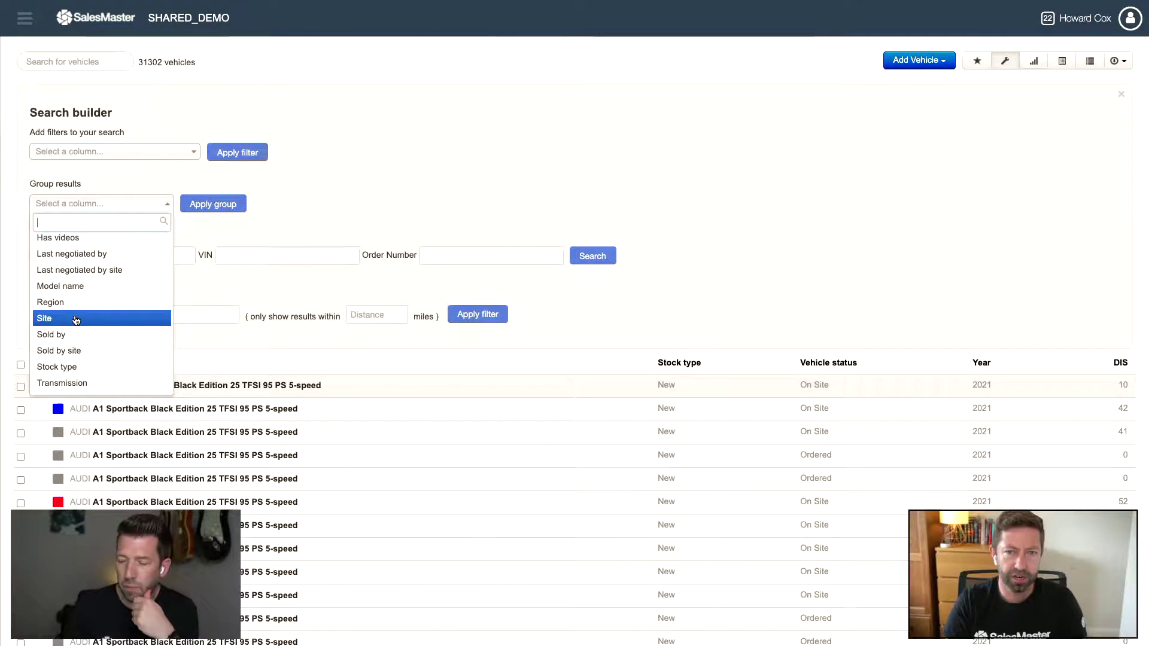
pyautogui.scroll(-1, 77, 341)
pyautogui.scroll(-1, 77, 343)
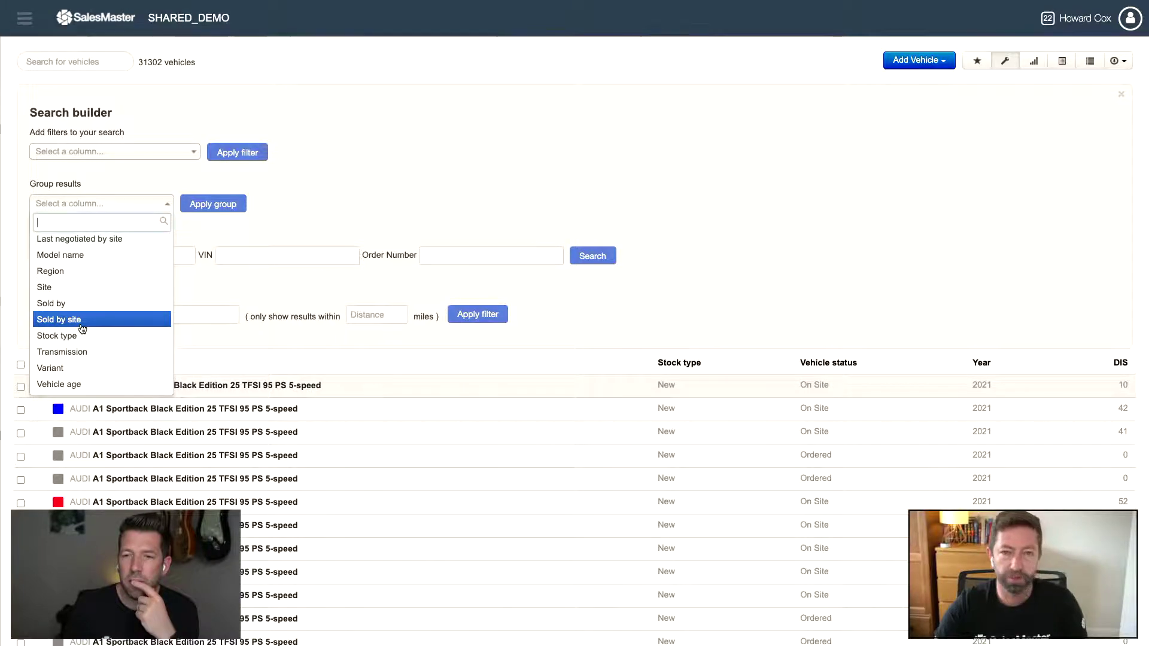
pyautogui.scroll(2, 90, 312)
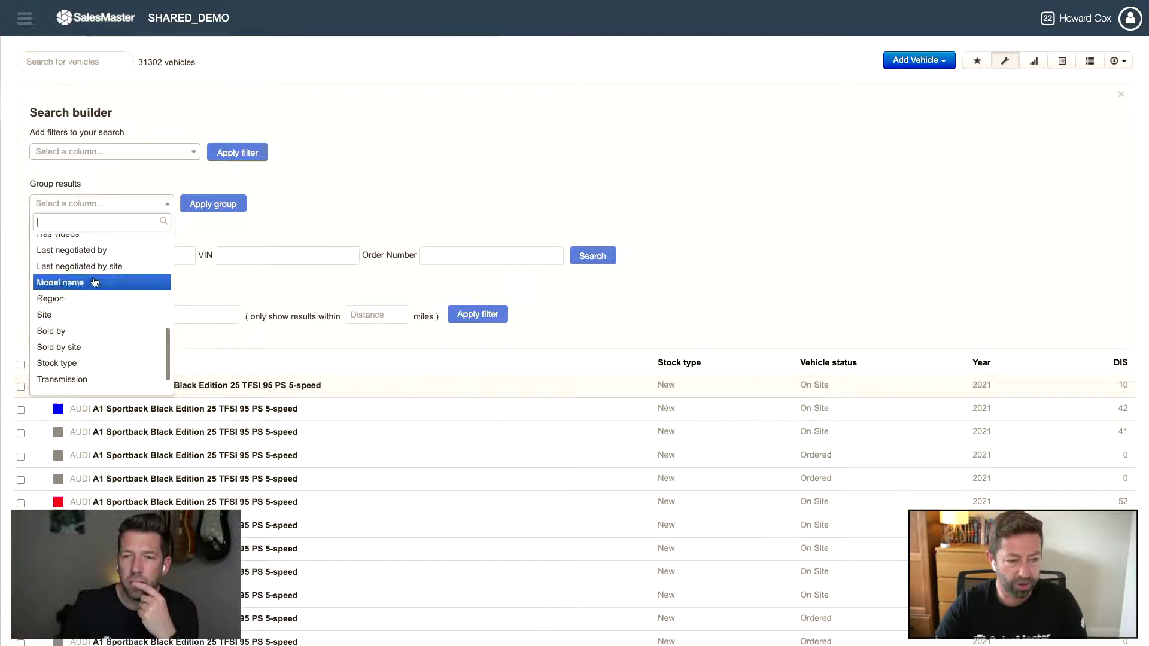
pyautogui.scroll(3, 95, 282)
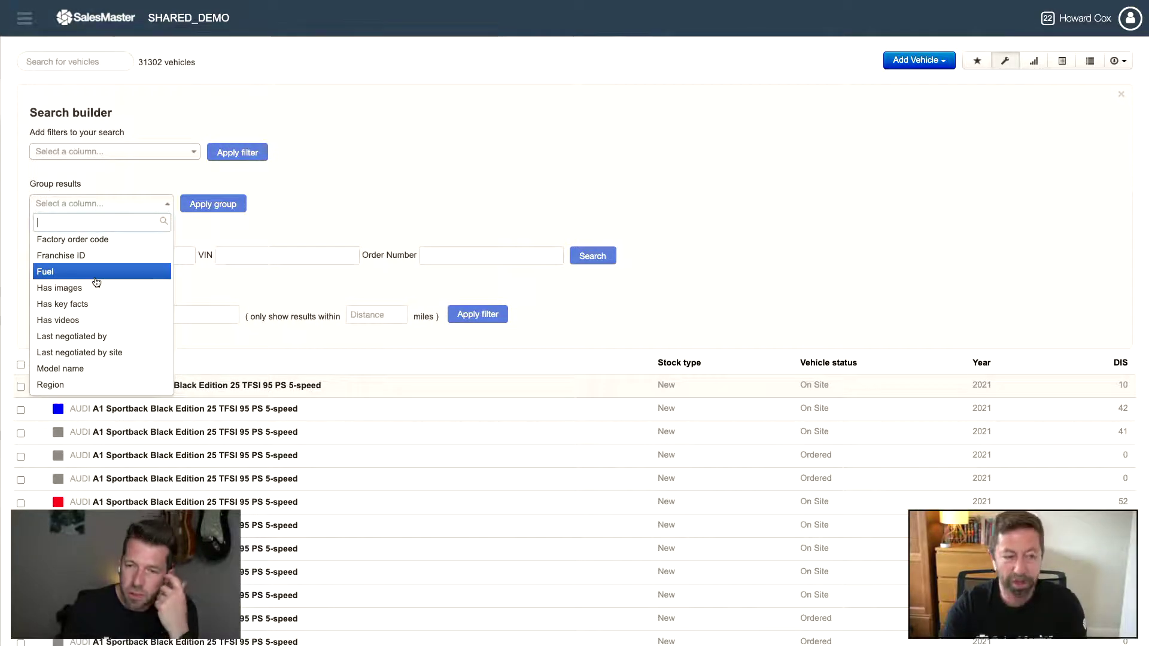
pyautogui.scroll(3, 88, 263)
pyautogui.scroll(2, 88, 263)
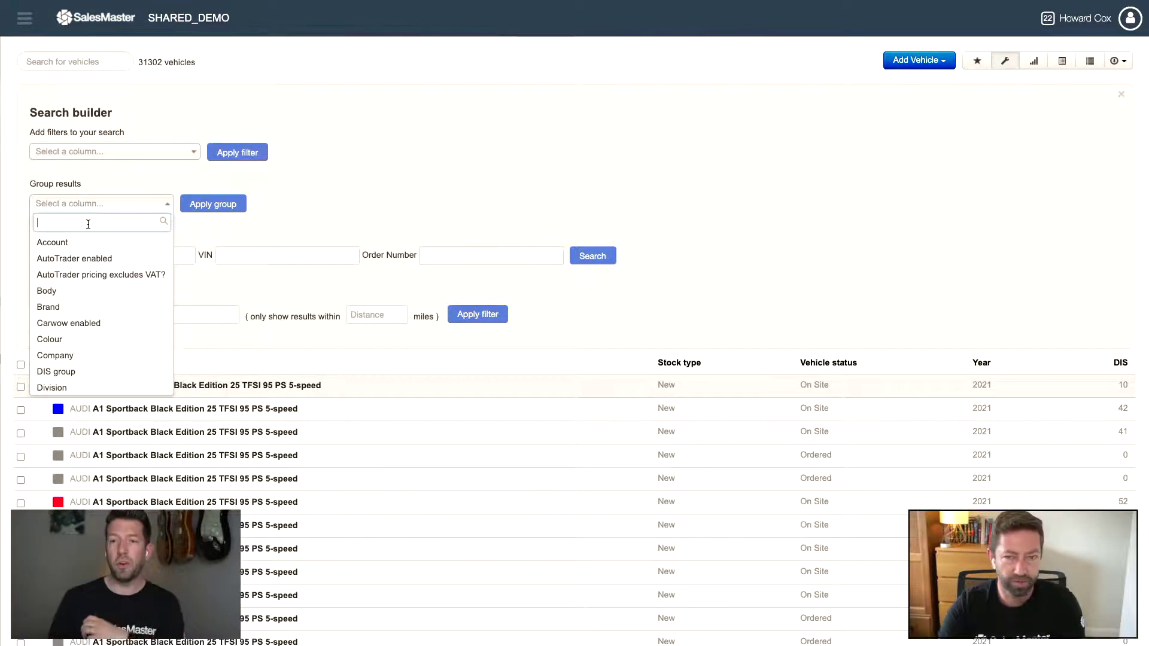
pyautogui.write('br')
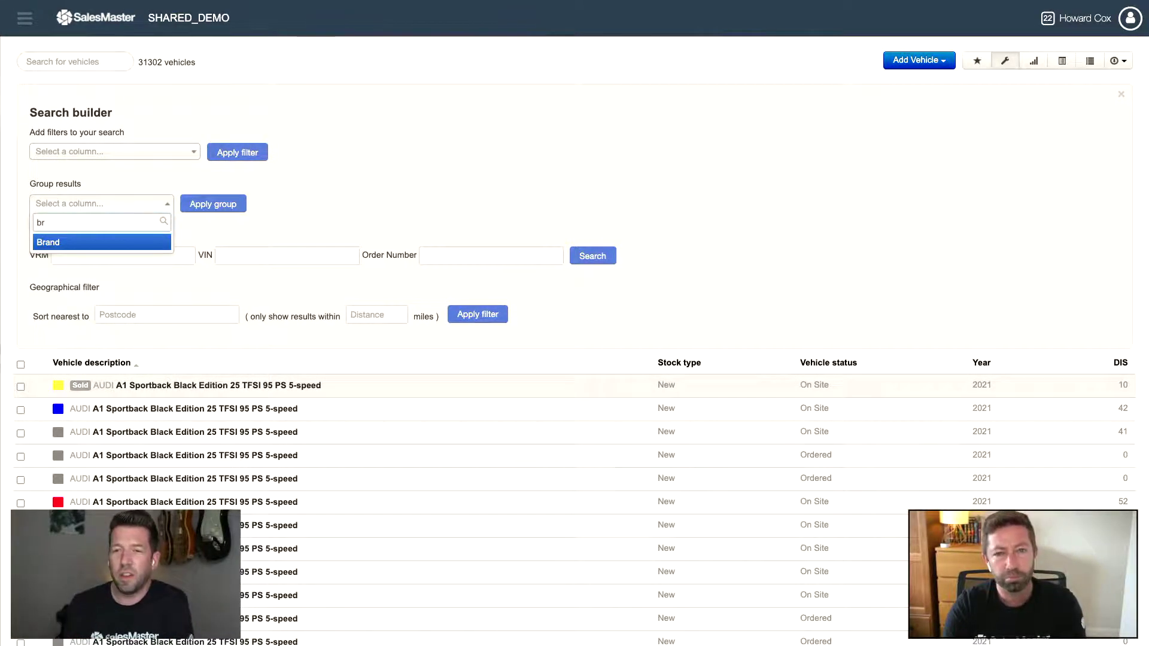
pyautogui.press('BackSpace')
pyautogui.press('BackSpace')
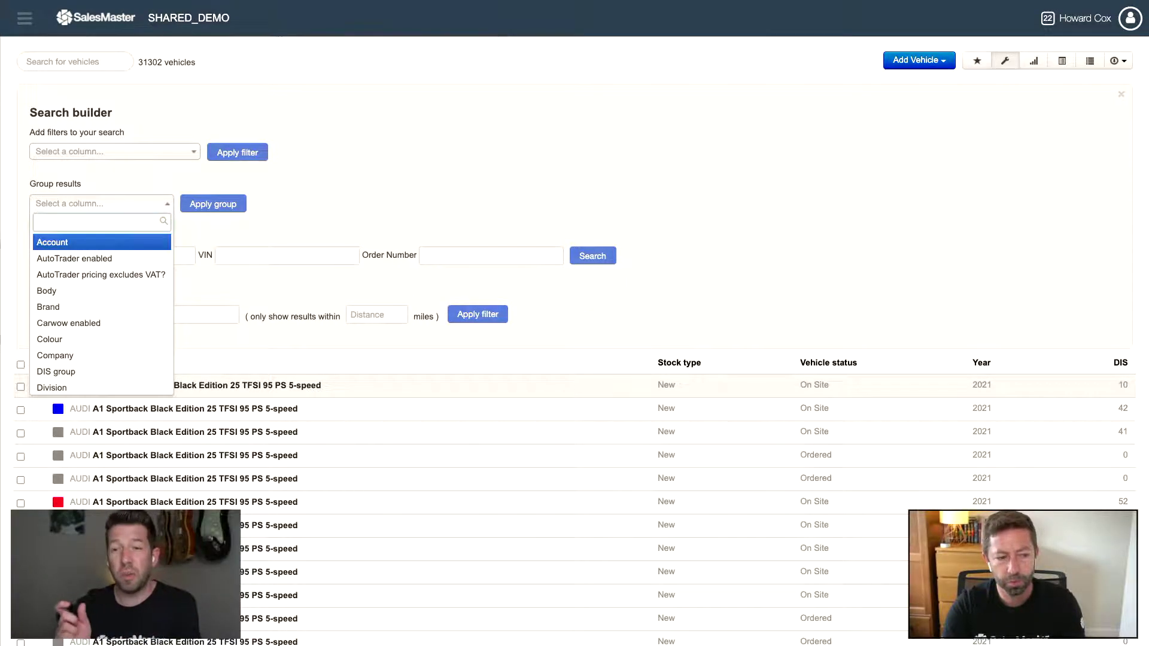
# Search the filter columns for "sta" and look through the matching status fields
pyautogui.click(105, 157)
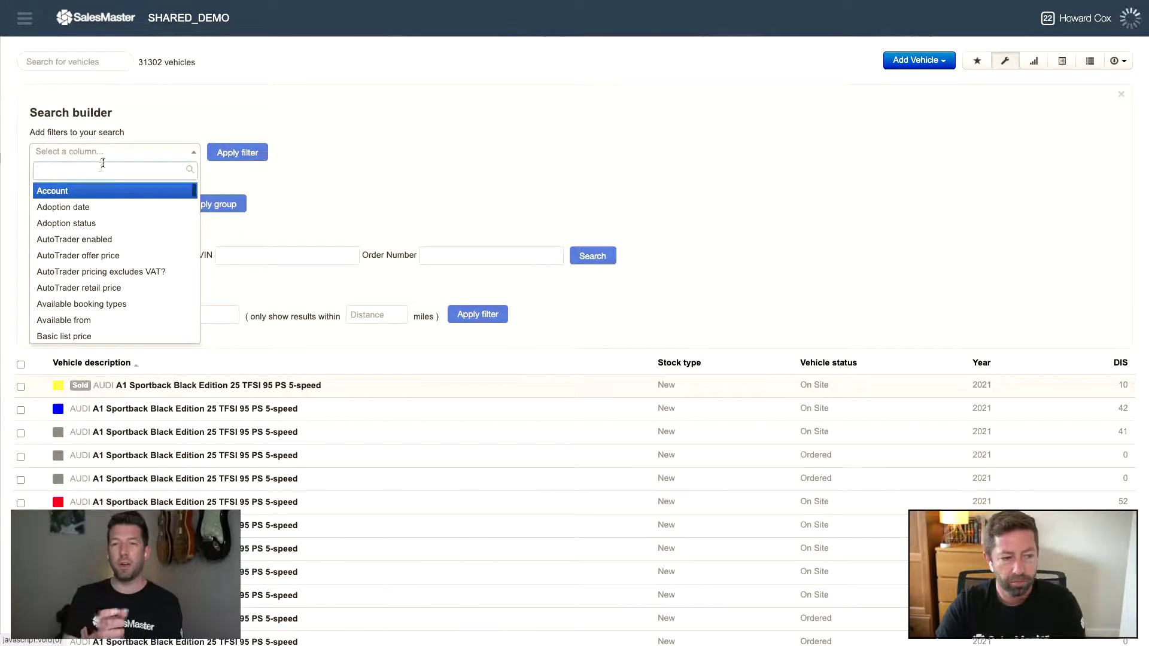
pyautogui.write('se')
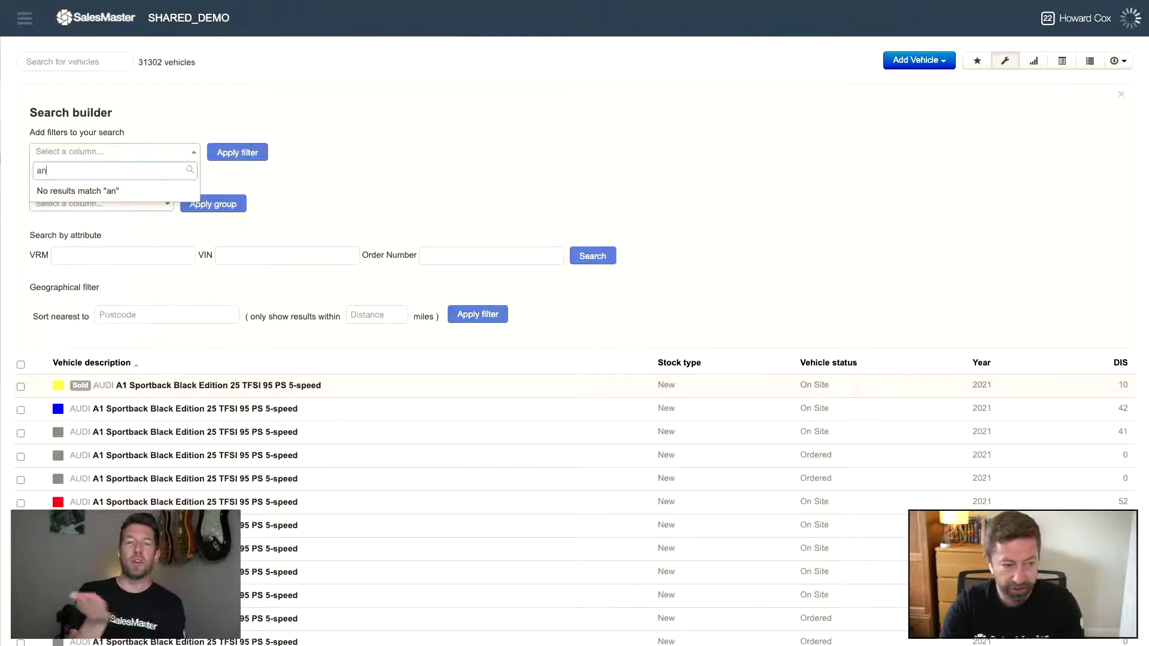
pyautogui.press('BackSpace')
pyautogui.press('BackSpace')
pyautogui.write('sta')
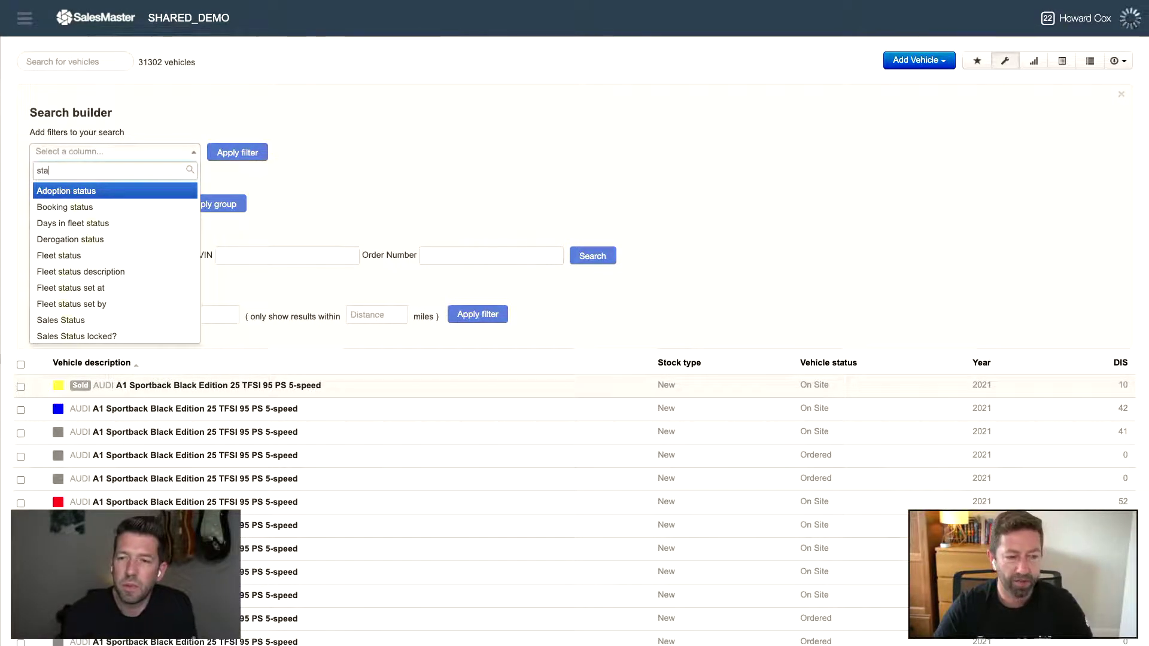
pyautogui.scroll(-1, 95, 279)
pyautogui.scroll(2, 95, 279)
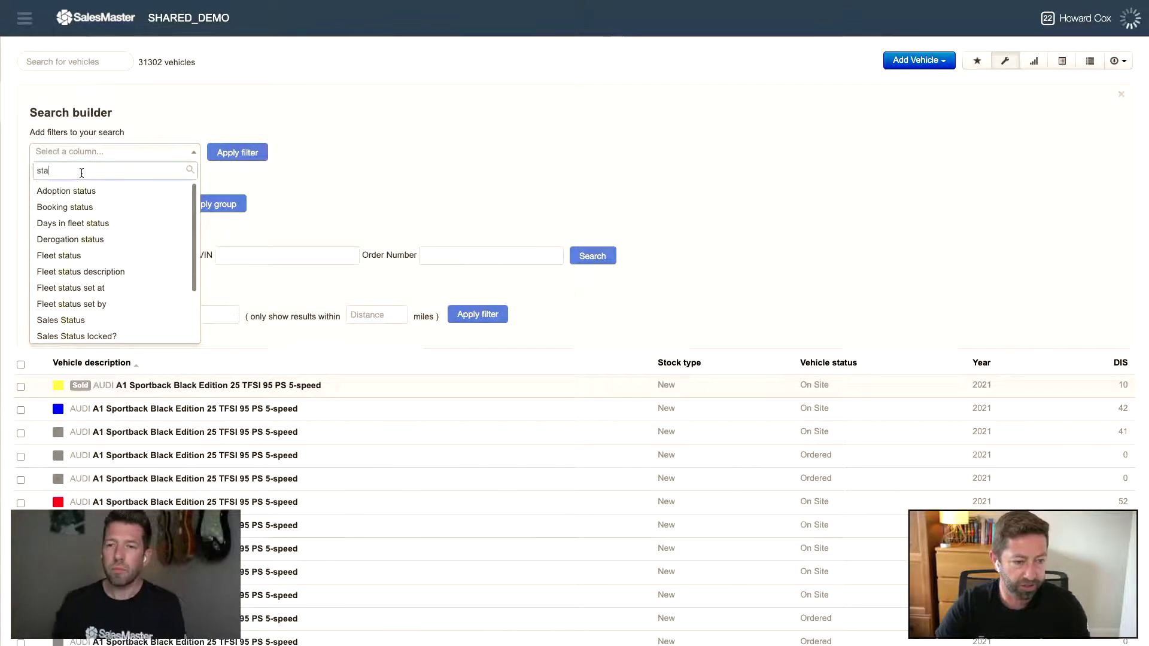
pyautogui.write('tus a')
pyautogui.press('BackSpace')
pyautogui.write('sa')
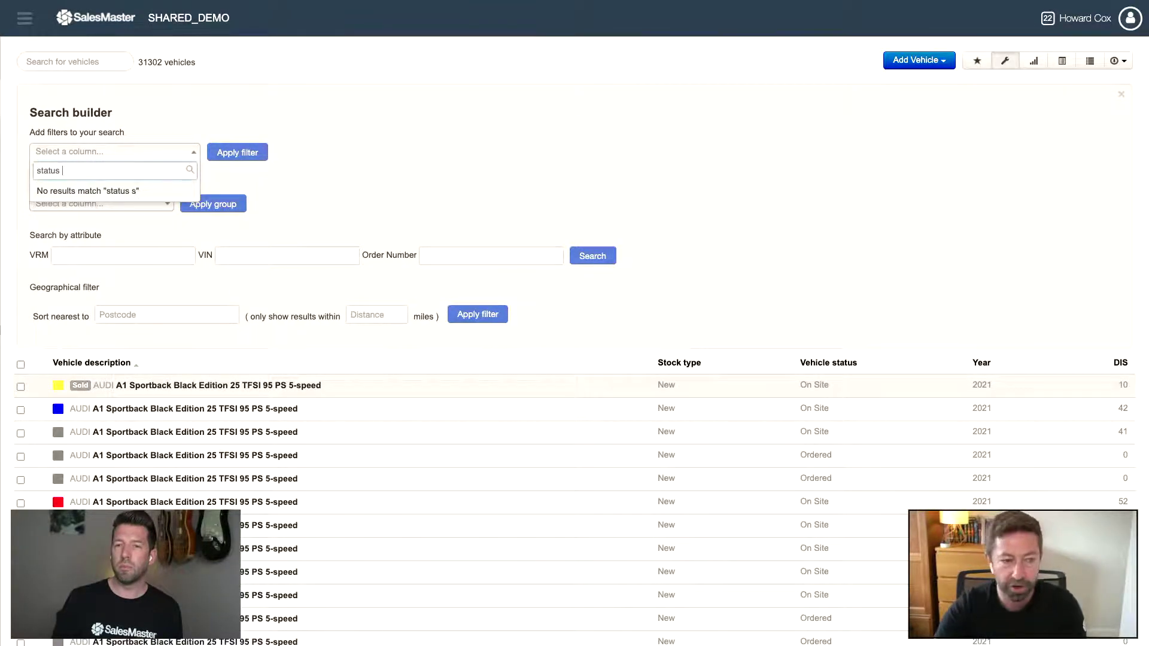
pyautogui.press('BackSpace')
pyautogui.press('BackSpace')
pyautogui.press('BackSpace')
pyautogui.press('BackSpace')
pyautogui.press('BackSpace')
pyautogui.press('BackSpace')
pyautogui.press('BackSpace')
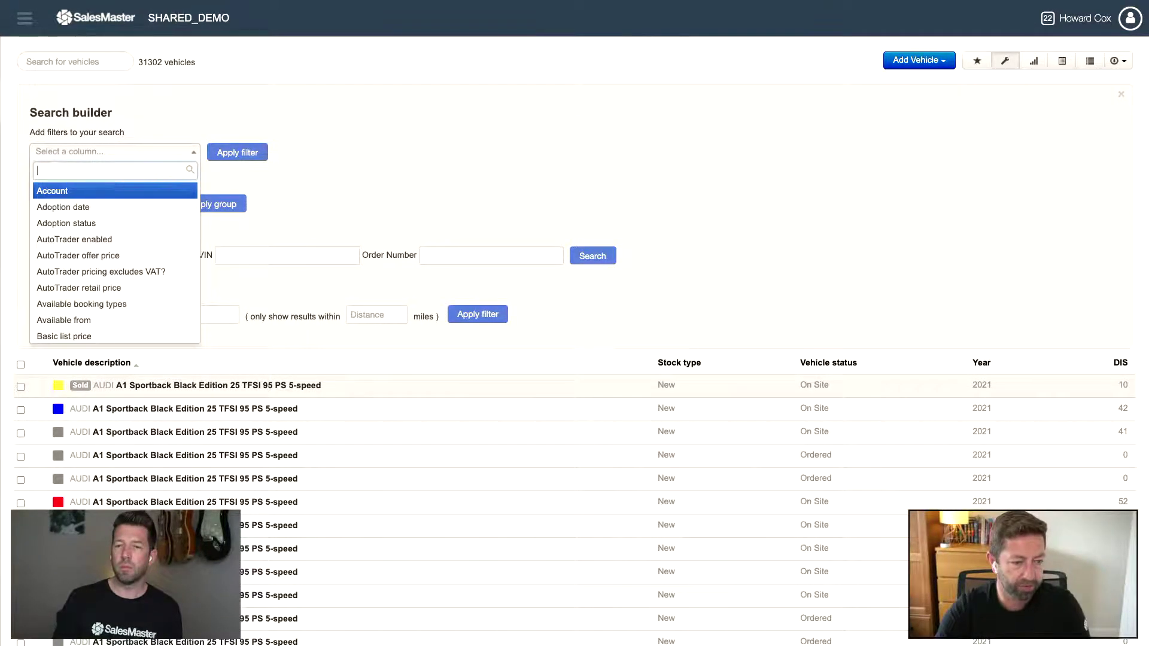
pyautogui.click(289, 164)
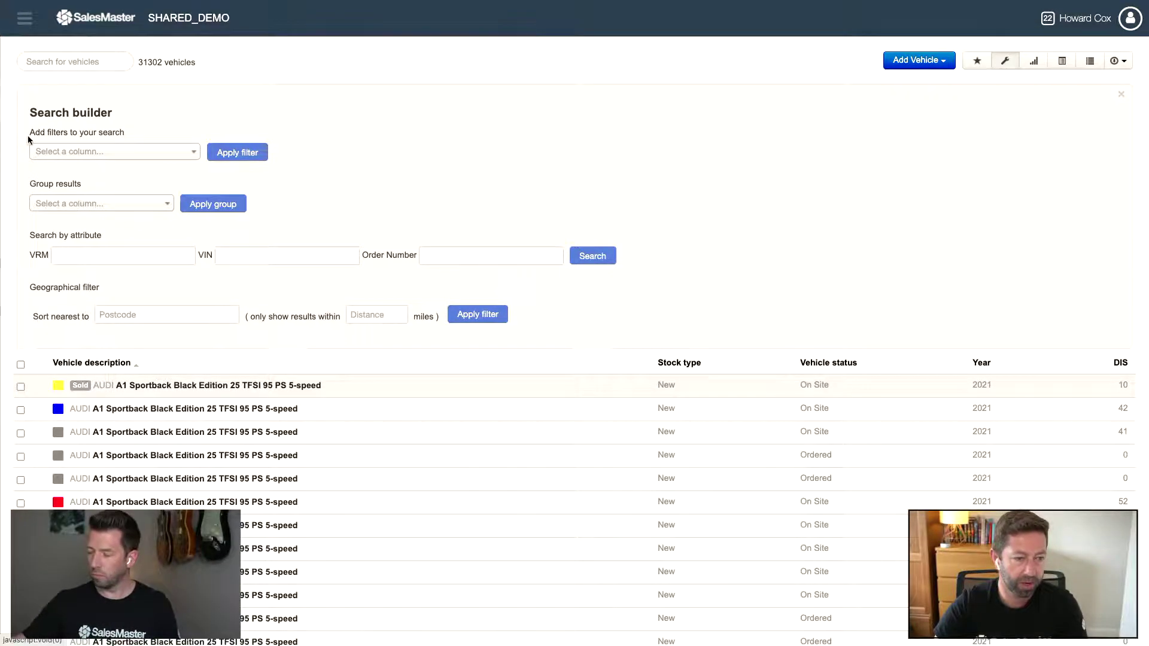
# Group the vehicle results by Brand
pyautogui.click(64, 204)
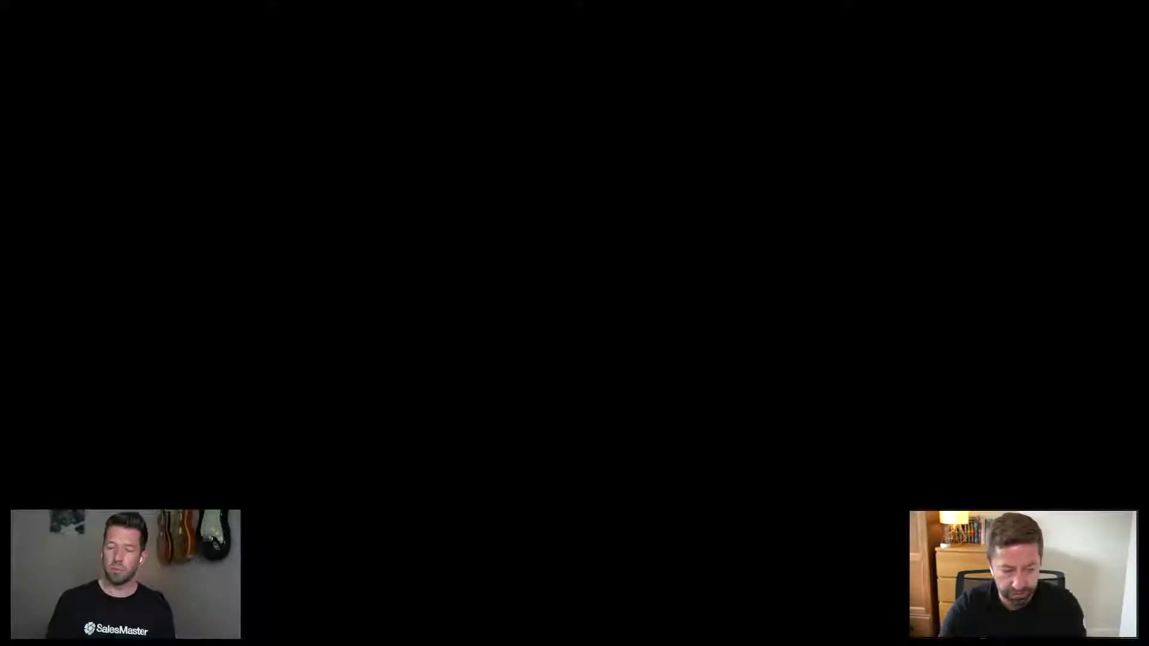
pyautogui.write('br')
pyautogui.click(78, 242)
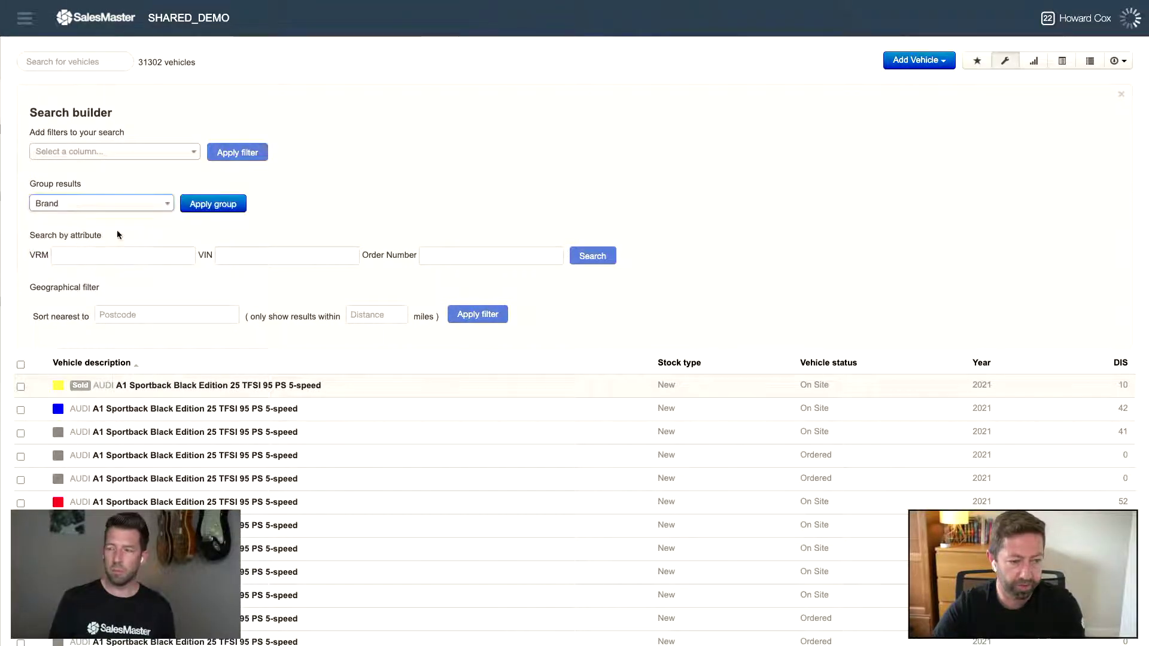
pyautogui.click(207, 204)
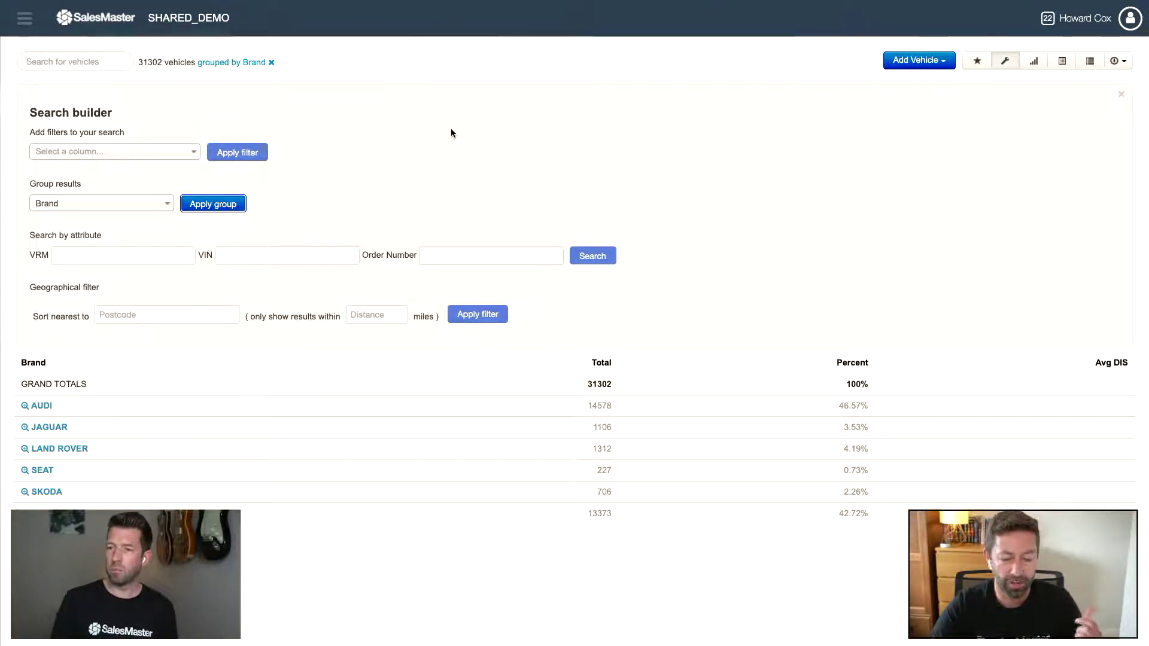
# Hide the Search Builder and exclude sold vehicles from the brand summary with the search term "-sold"
pyautogui.click(1006, 61)
pyautogui.click(86, 65)
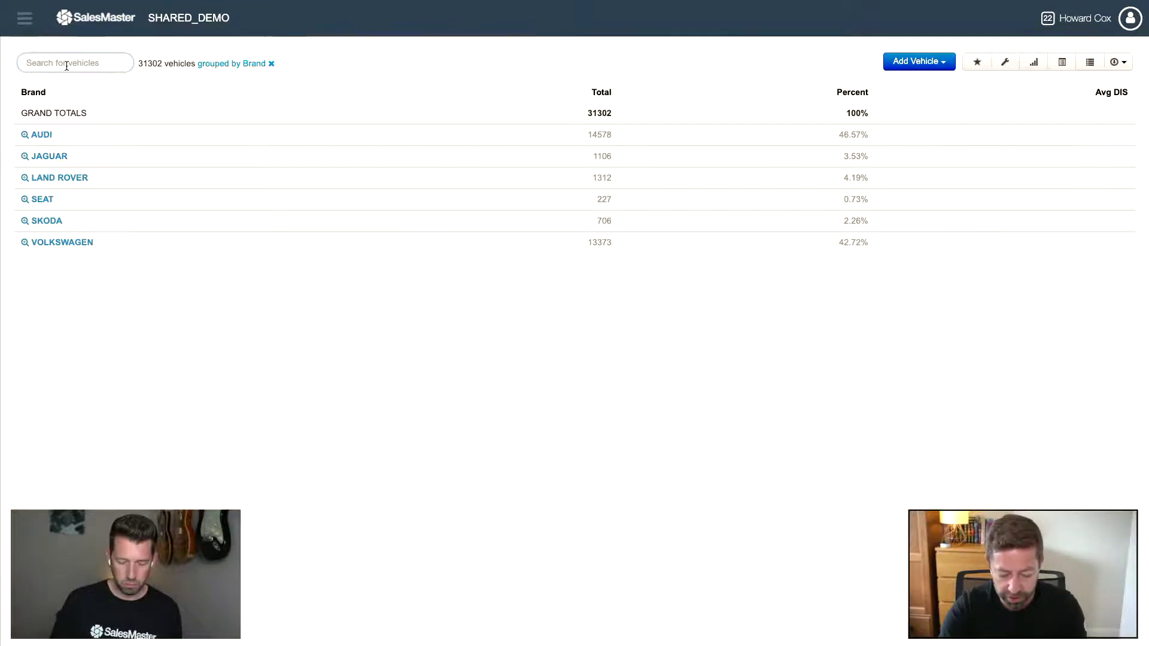
pyautogui.write('-sold')
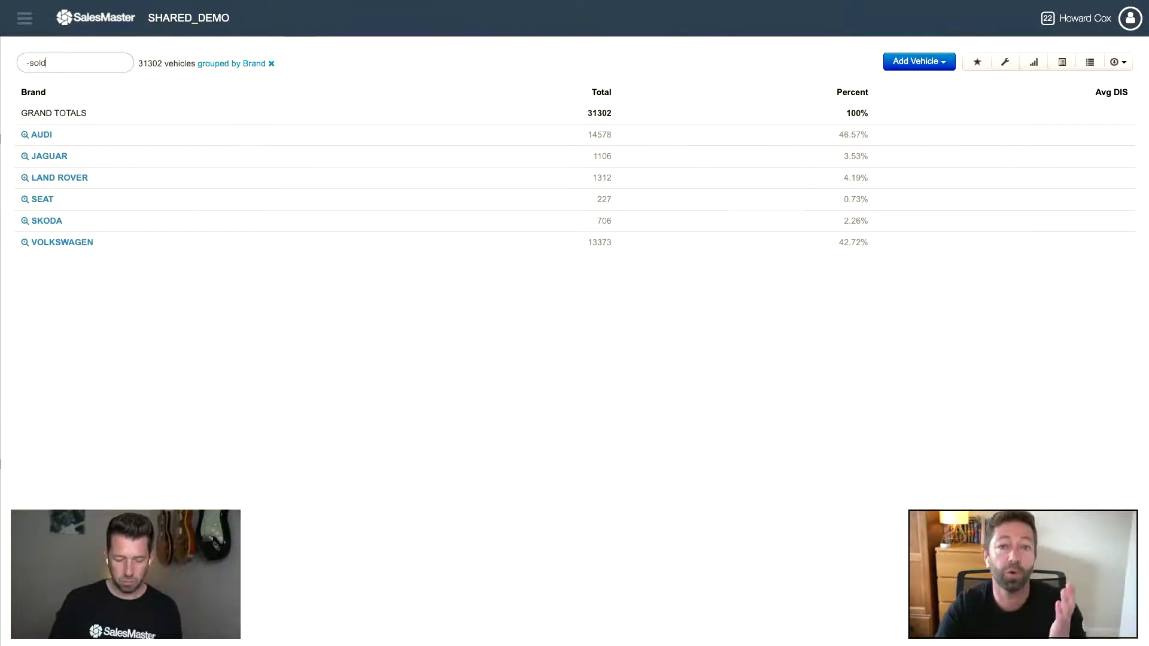
pyautogui.press('Return')
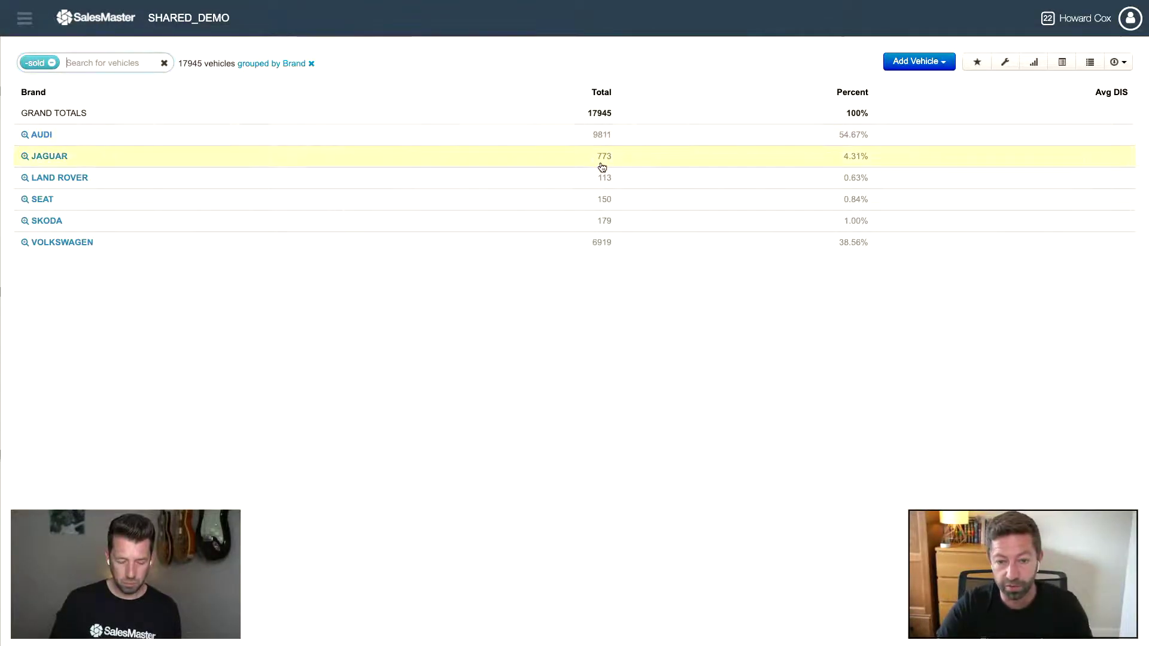
# Open the vehicle list behind the grand total and apply the Brand grouping to it again
pyautogui.click(602, 115)
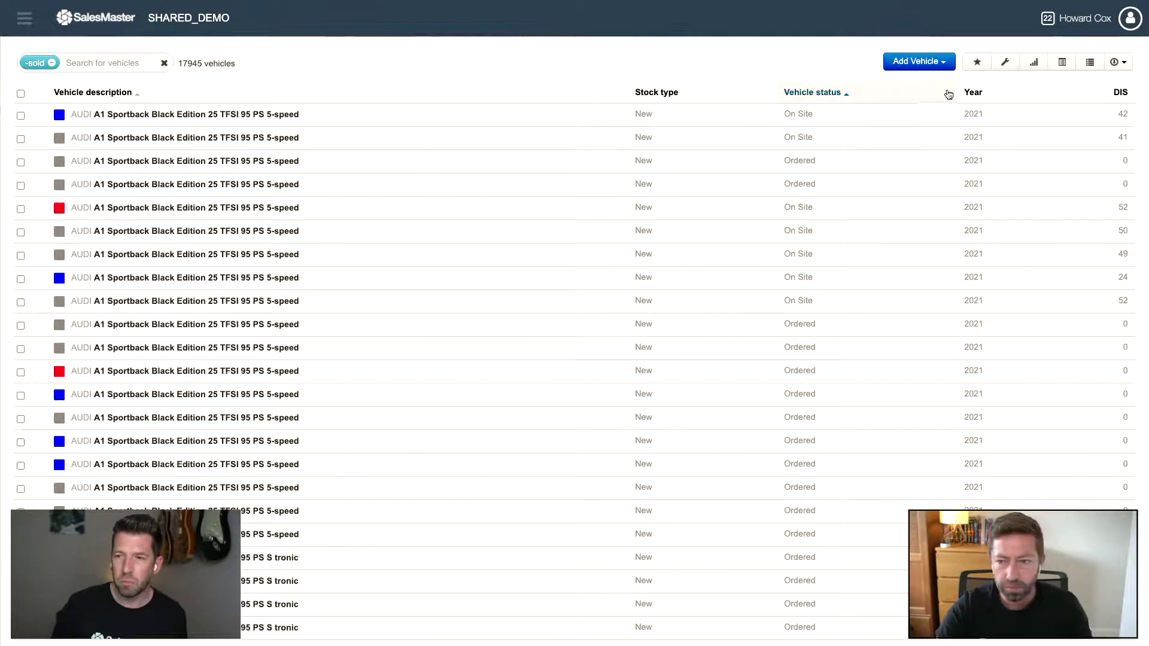
pyautogui.click(1005, 61)
pyautogui.click(213, 206)
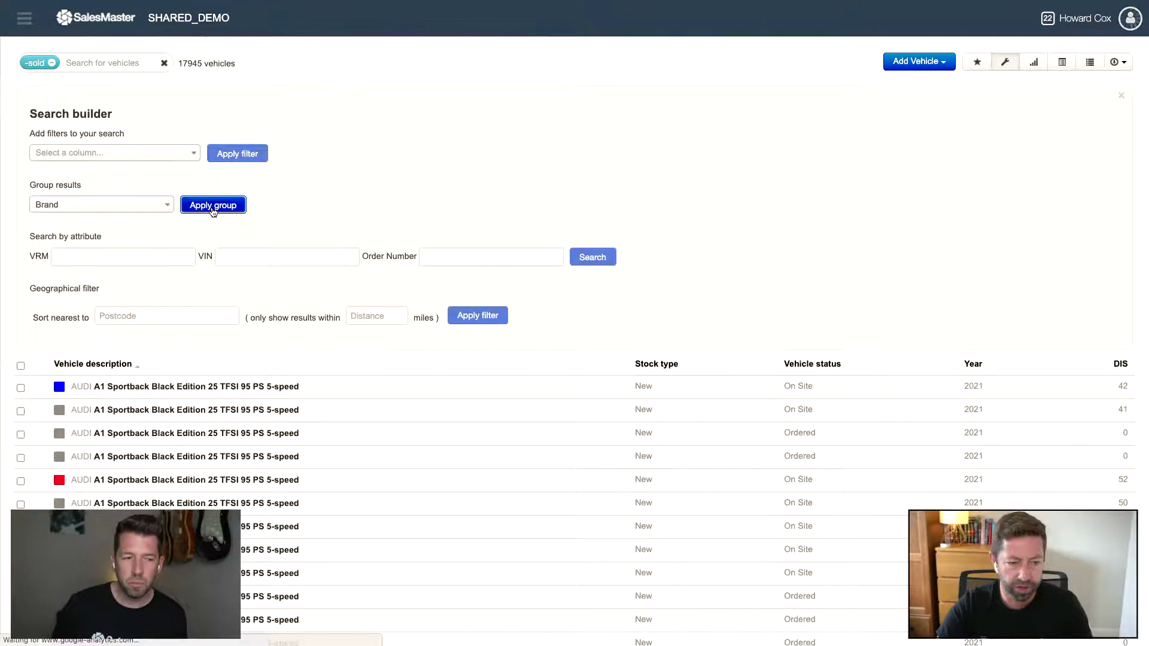
# Hide the Search Builder, open the column chooser and find the available columns matching "dis"
pyautogui.click(1005, 62)
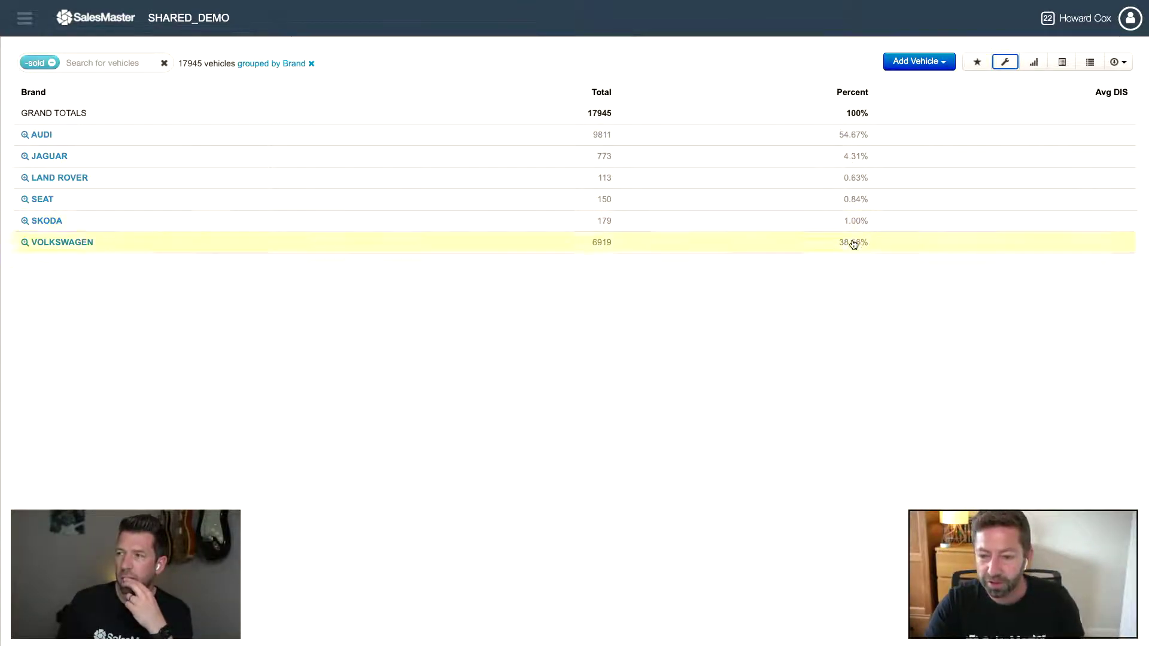
pyautogui.click(1064, 64)
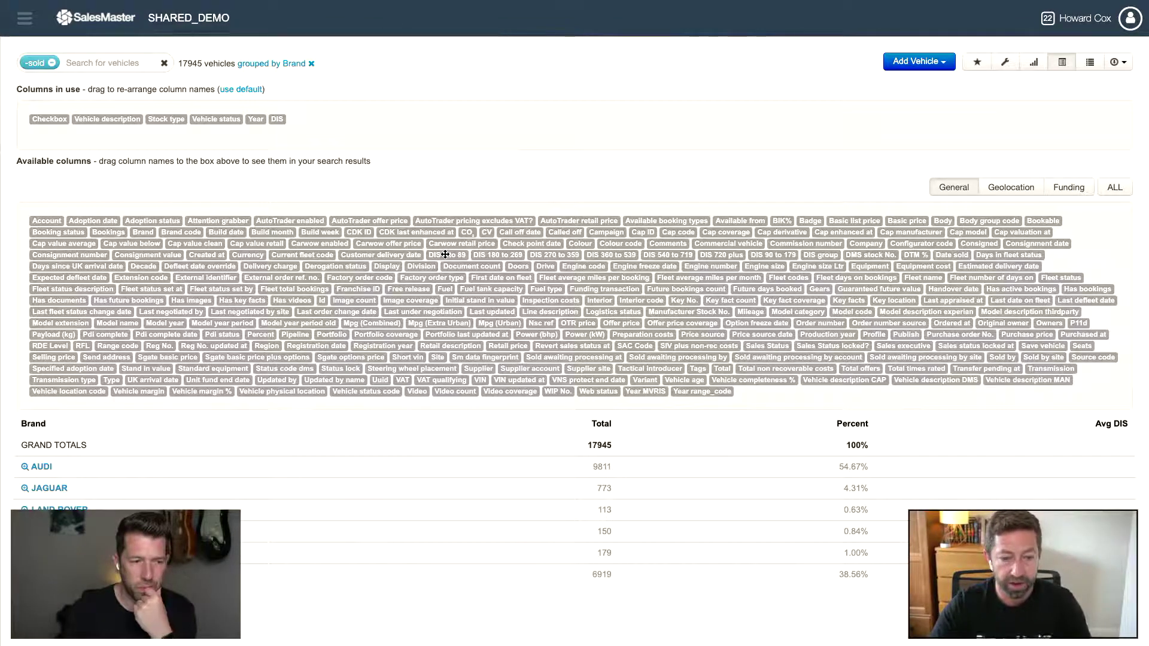
pyautogui.moveTo(456, 256)
pyautogui.mouseDown()
pyautogui.moveTo(429, 253)
pyautogui.moveTo(445, 252)
pyautogui.mouseUp()
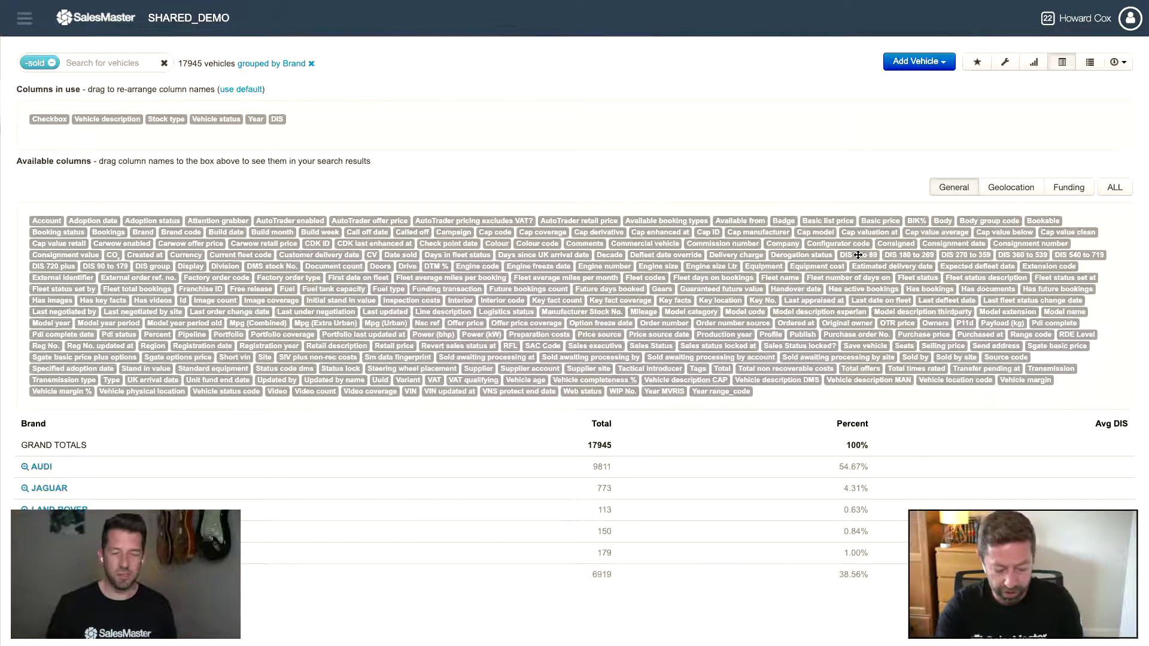
pyautogui.hotkey('ctrl', 'f')
pyautogui.write('dis')
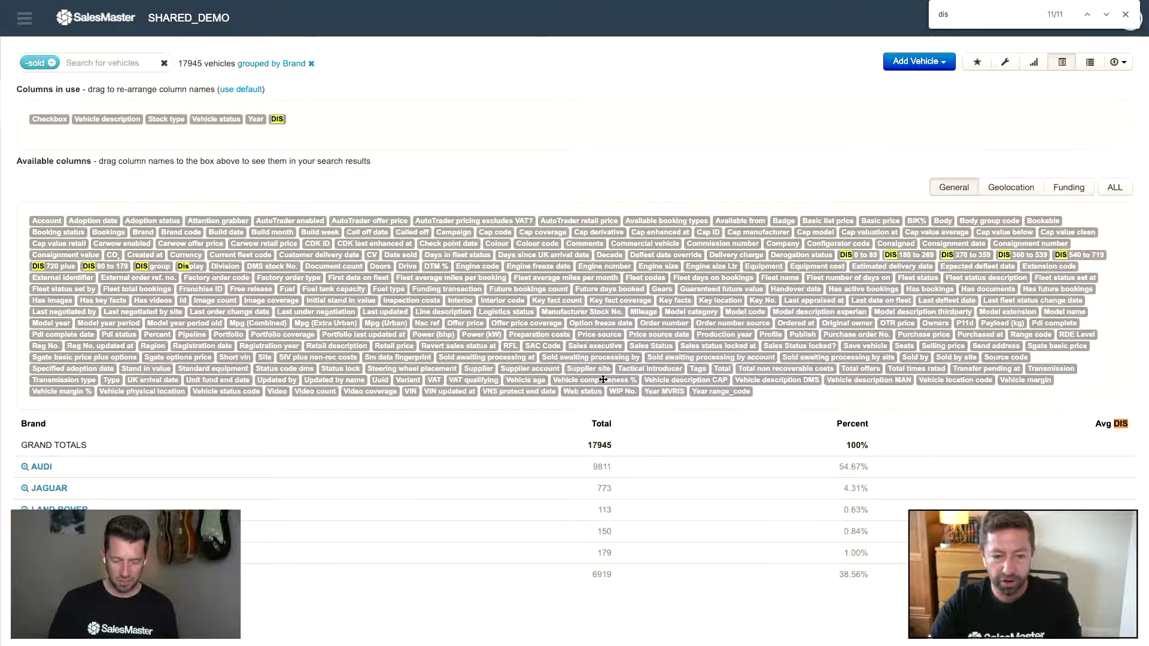
pyautogui.click(1125, 15)
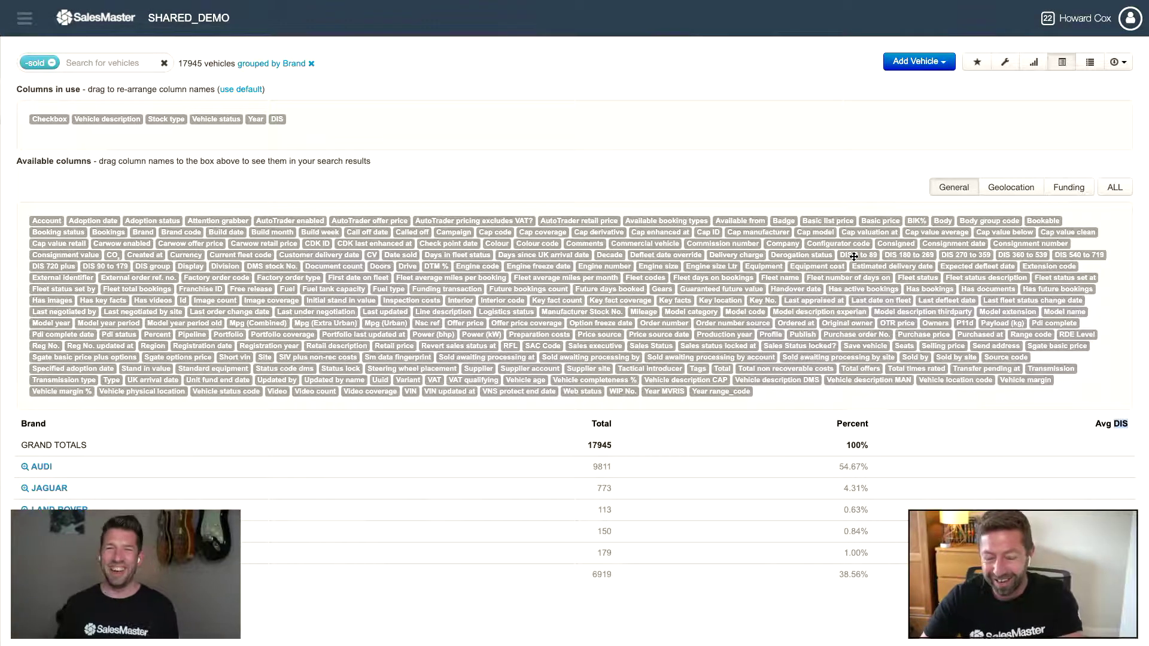
# Add the DIS 0 to 89 and DIS 90 to 179 columns between Stock type and Vehicle status, then close the column chooser
pyautogui.moveTo(854, 256); pyautogui.dragTo(210, 126)
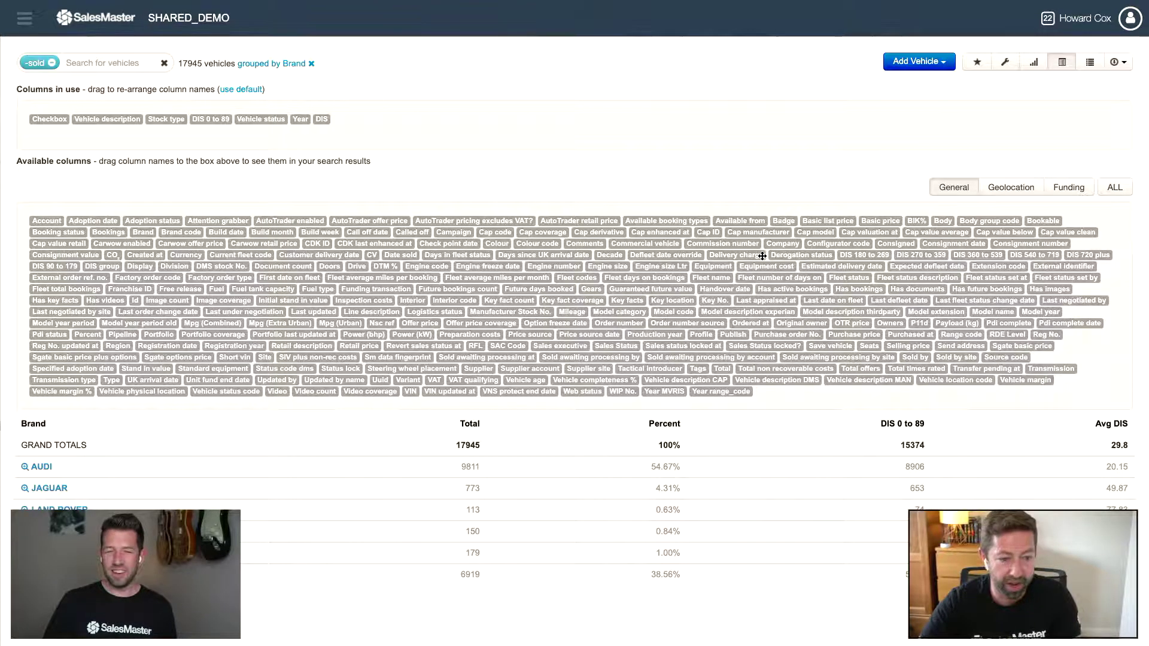
pyautogui.moveTo(57, 263); pyautogui.dragTo(241, 124)
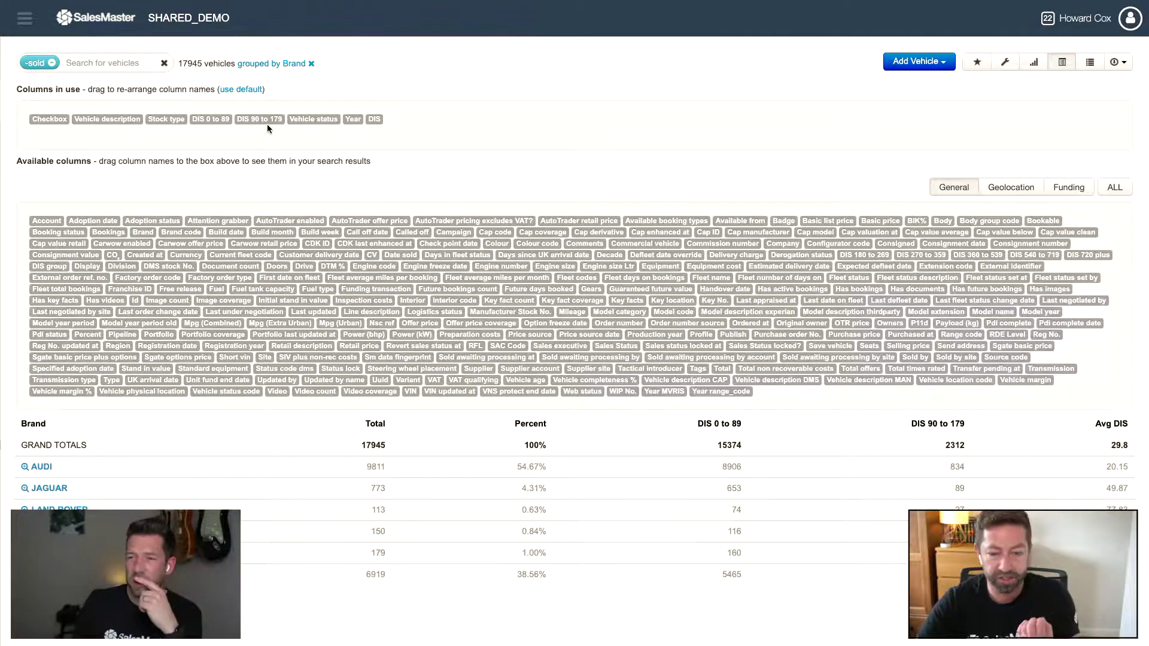
pyautogui.click(1061, 63)
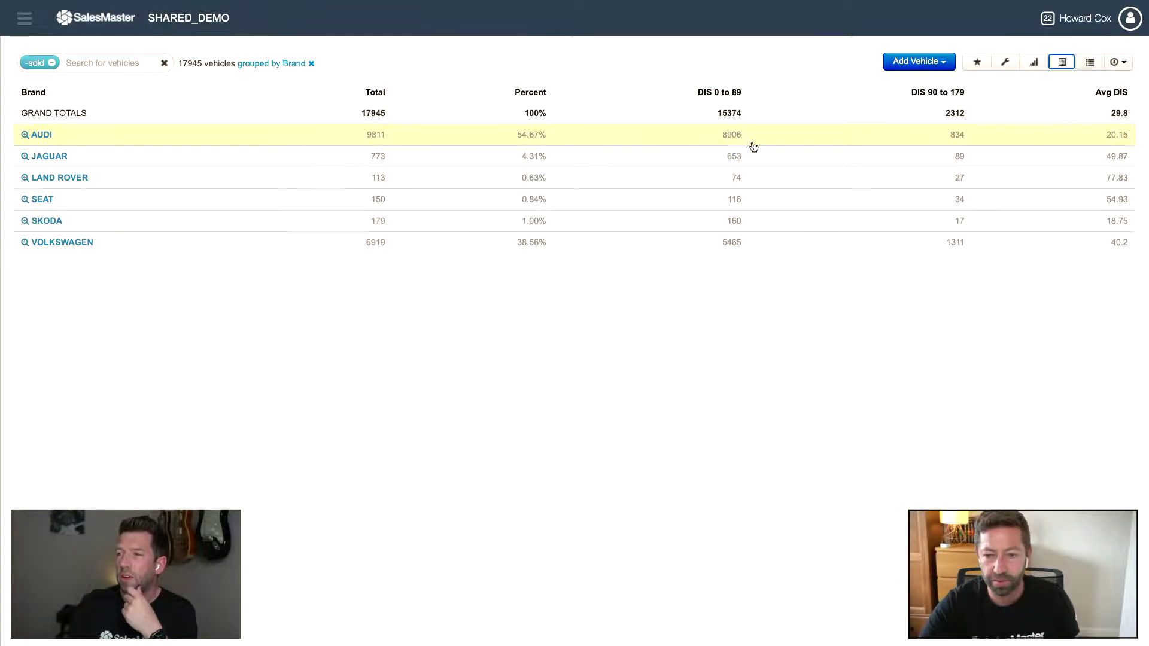
pyautogui.click(1065, 61)
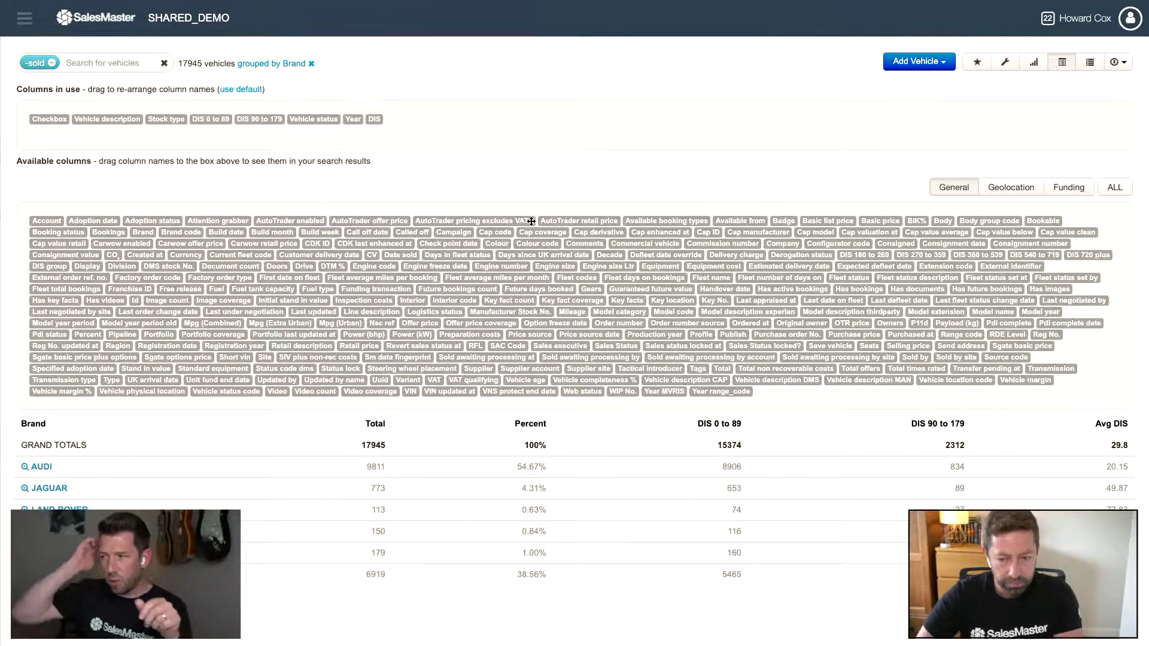
pyautogui.click(1063, 61)
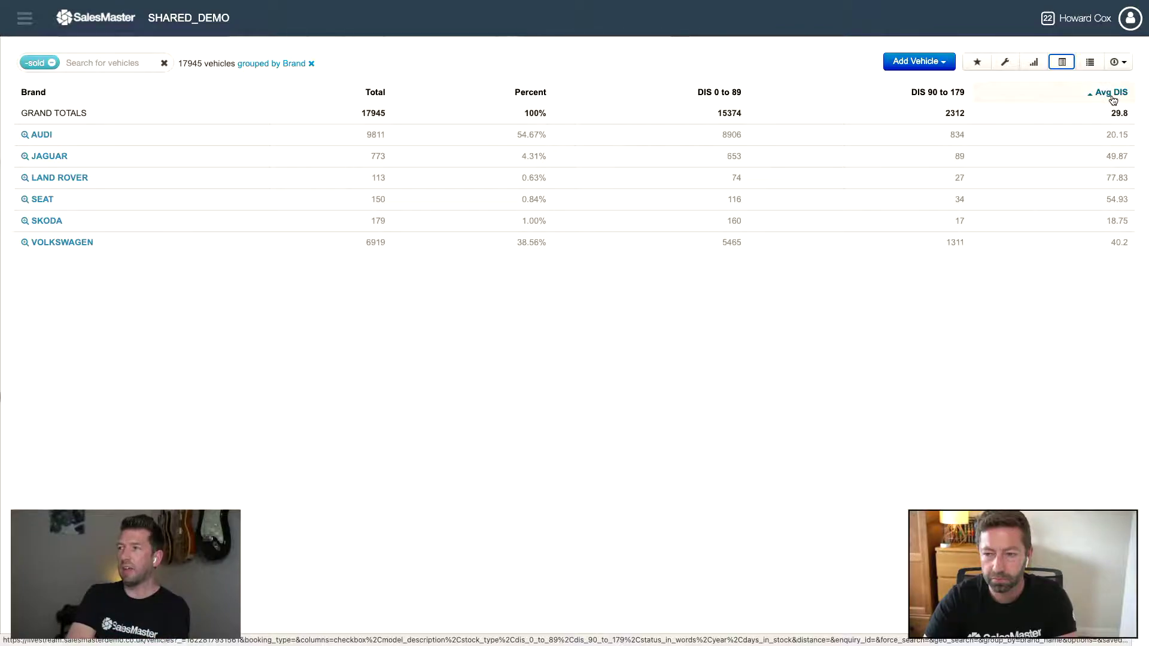
pyautogui.click(895, 99)
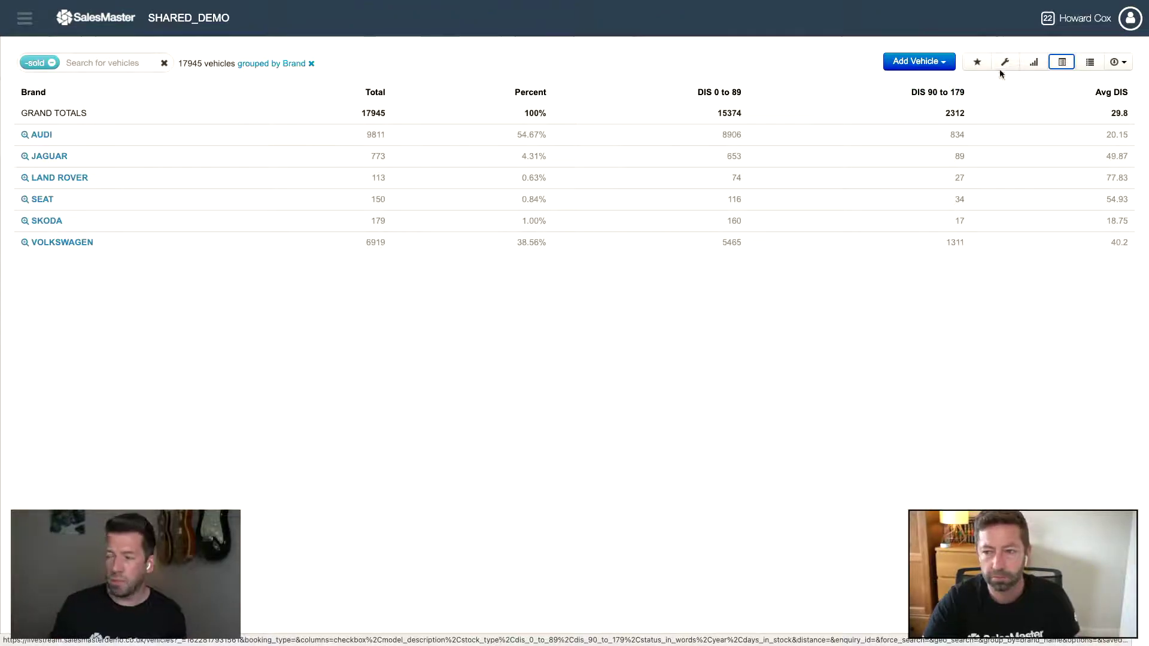
pyautogui.click(1060, 63)
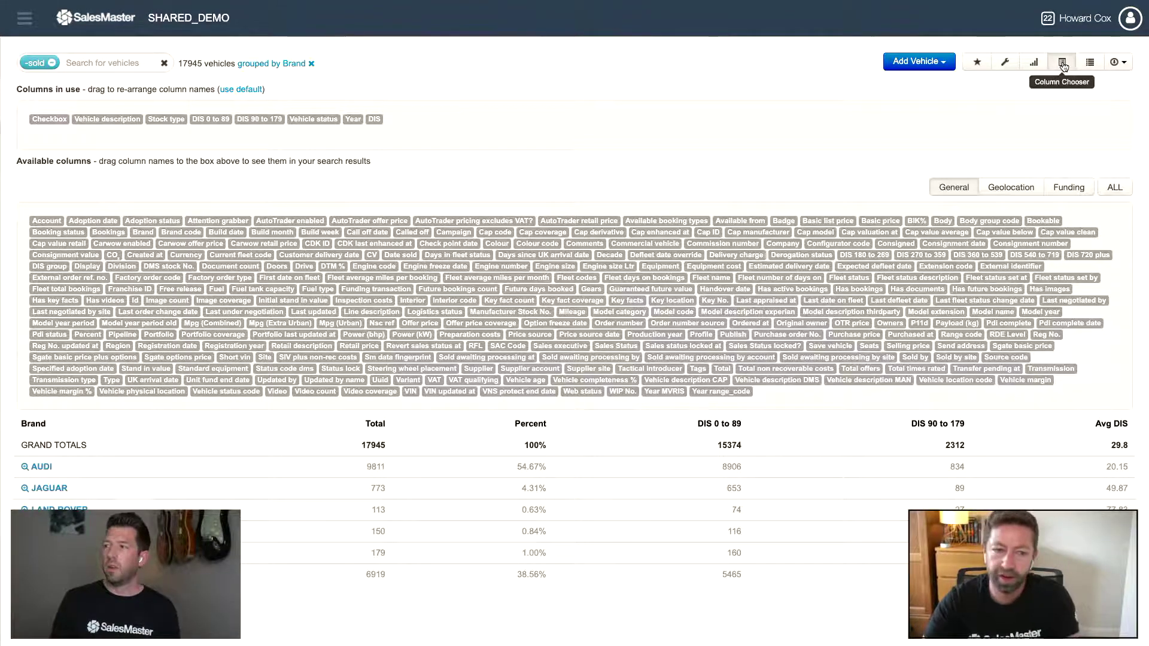
pyautogui.click(1062, 62)
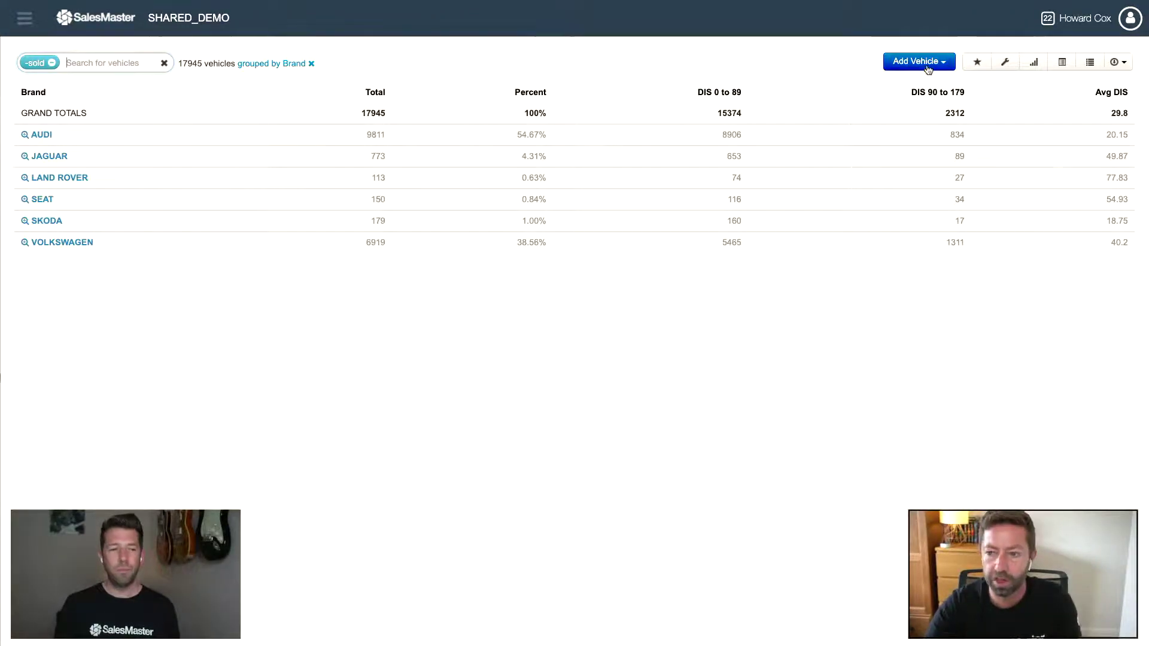
# Regroup the vehicle results by Model name and hide the Search Builder
pyautogui.click(1005, 63)
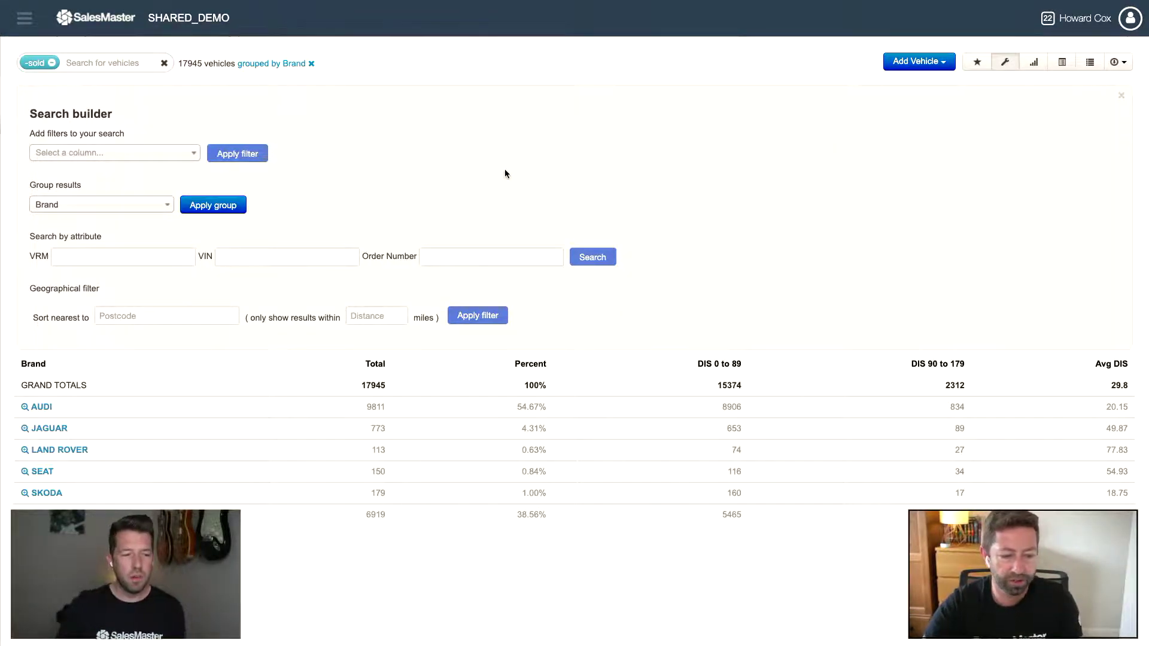
pyautogui.click(148, 209)
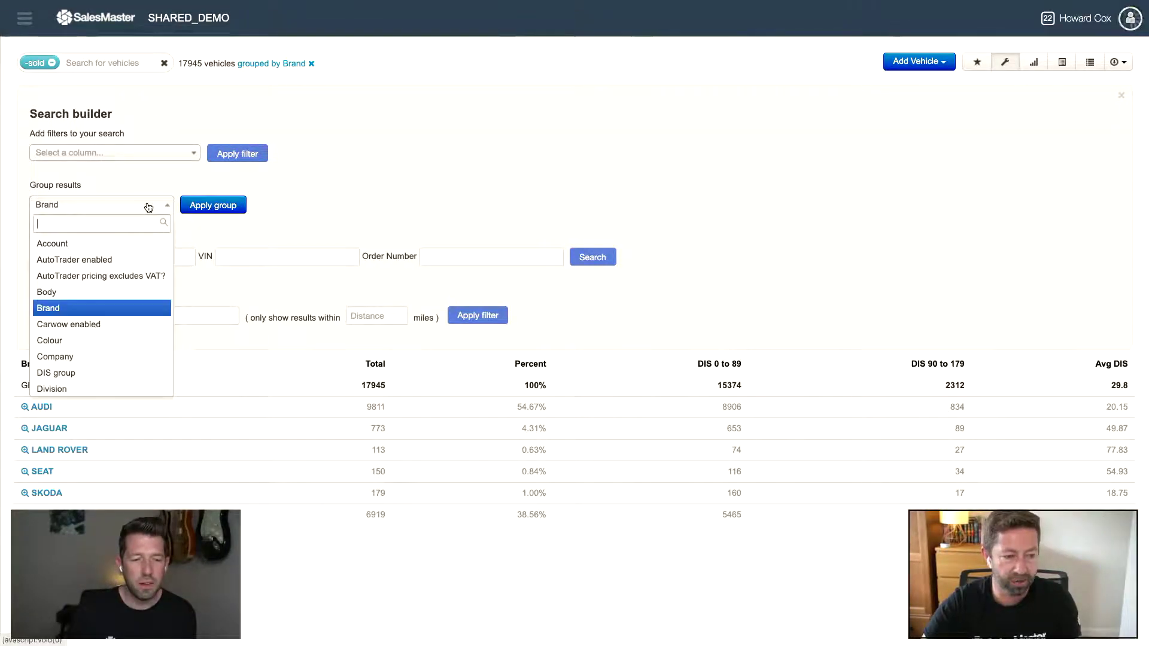
pyautogui.write('mode')
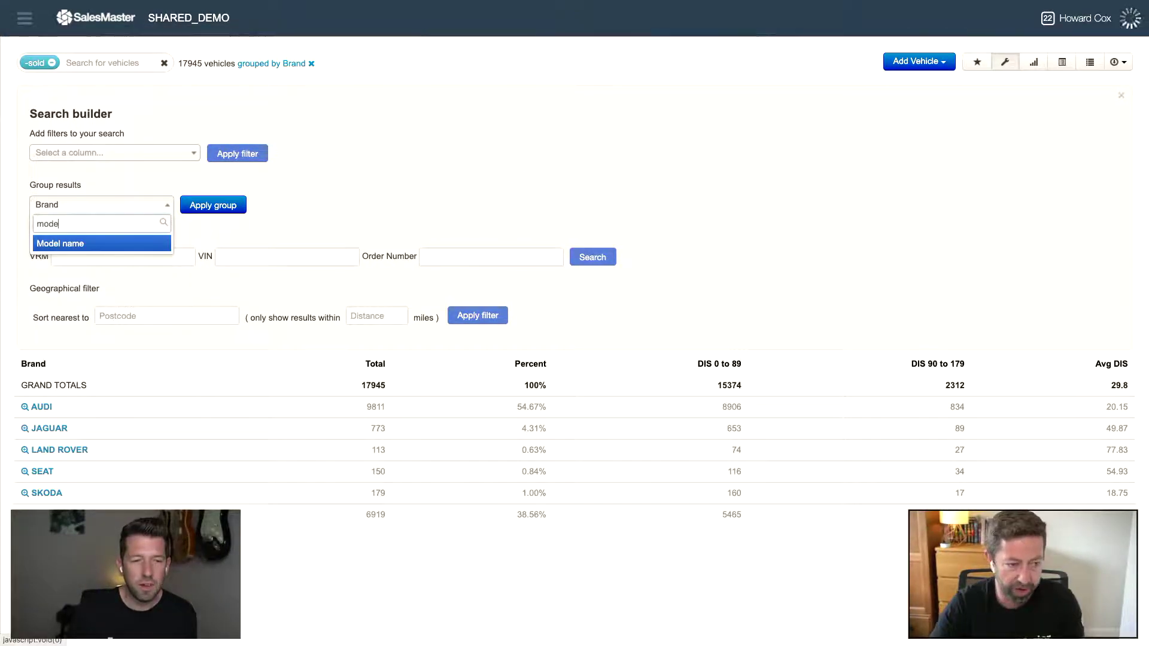
pyautogui.click(133, 243)
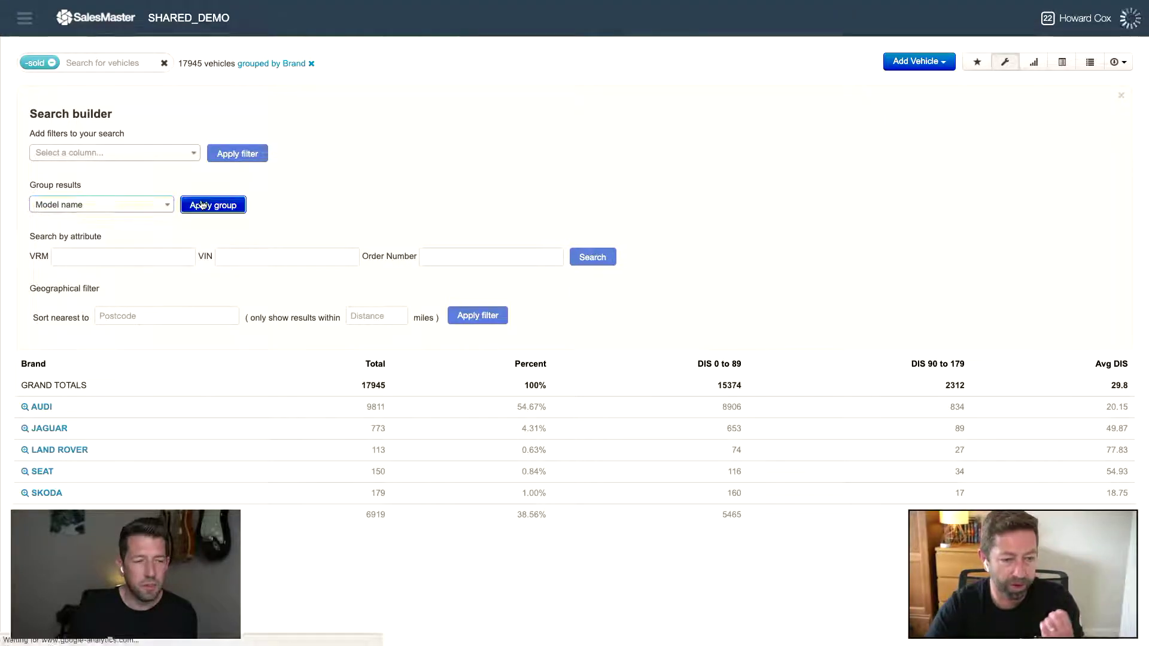
pyautogui.click(1005, 62)
# Look through the model summary and narrow it to the AUDI brand with an added search term
pyautogui.scroll(-3, 161, 174)
pyautogui.scroll(-5, 158, 183)
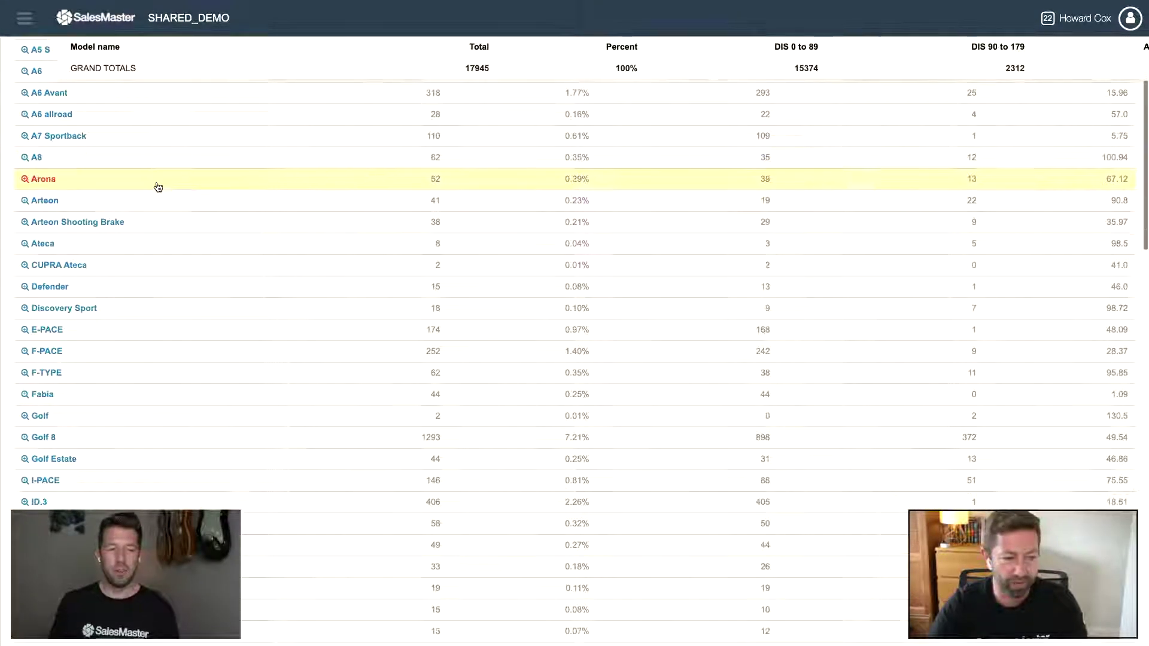
pyautogui.scroll(-9, 158, 188)
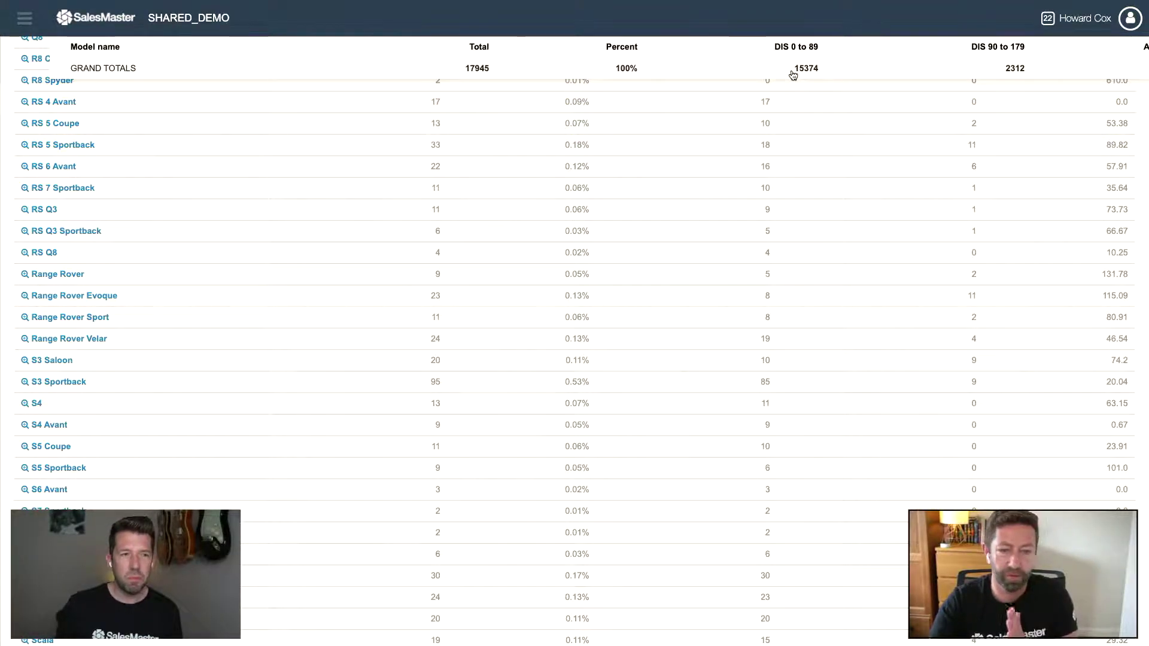
pyautogui.scroll(3, 787, 122)
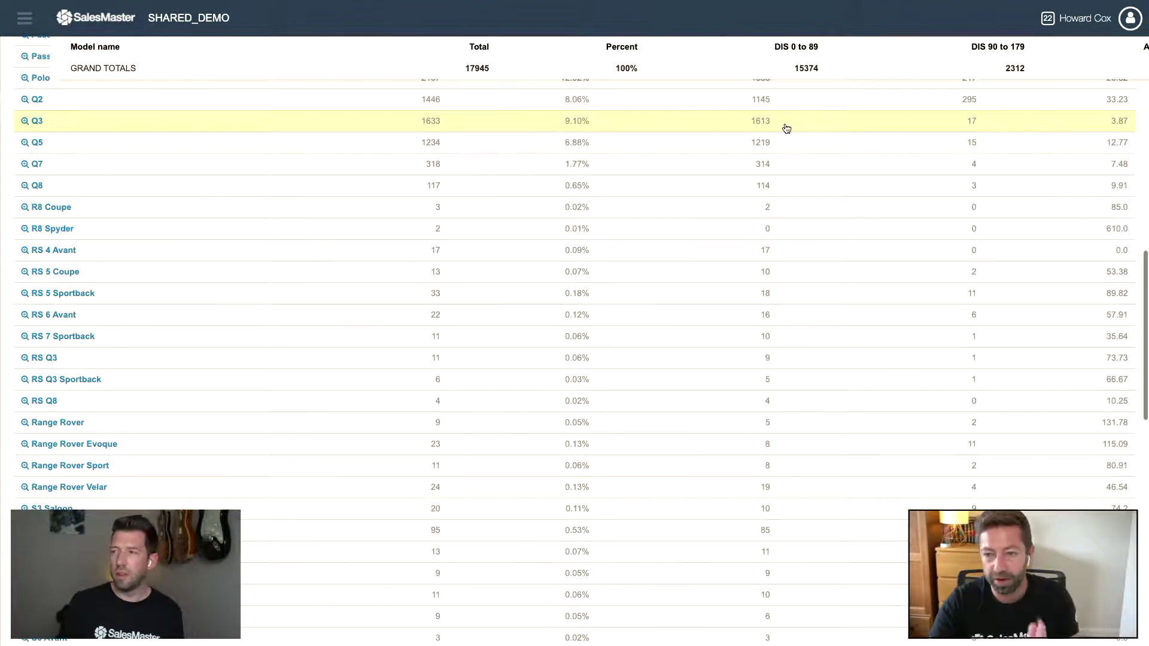
pyautogui.scroll(3, 781, 143)
pyautogui.scroll(15, 761, 144)
pyautogui.click(86, 59)
pyautogui.write('aud')
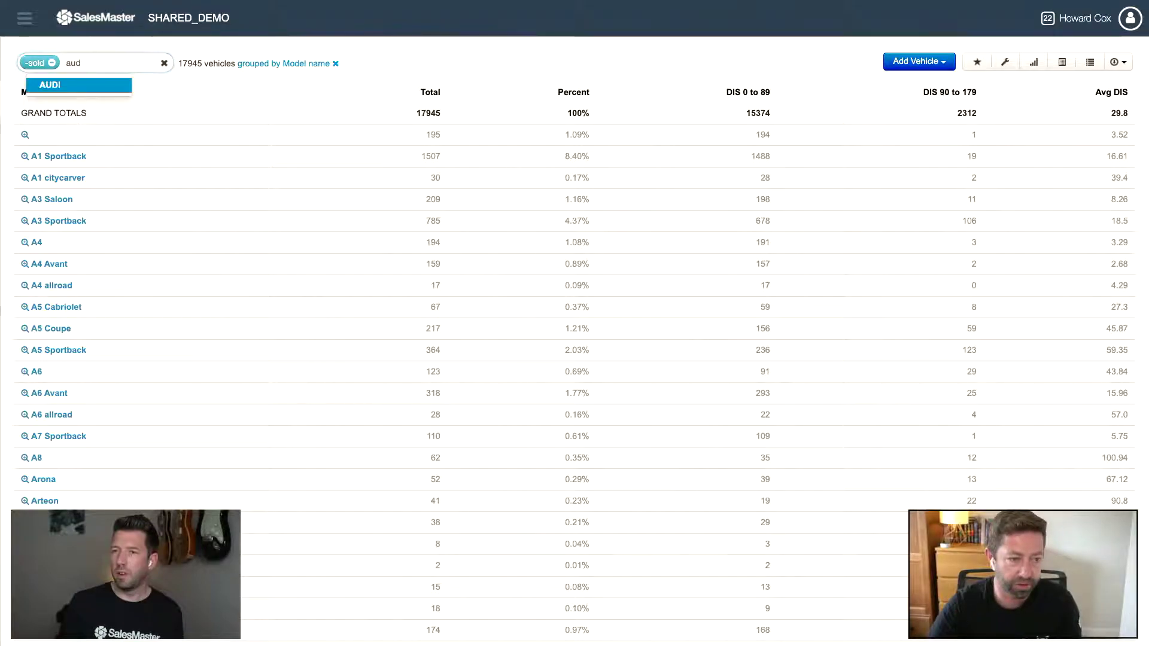
pyautogui.press('Return')
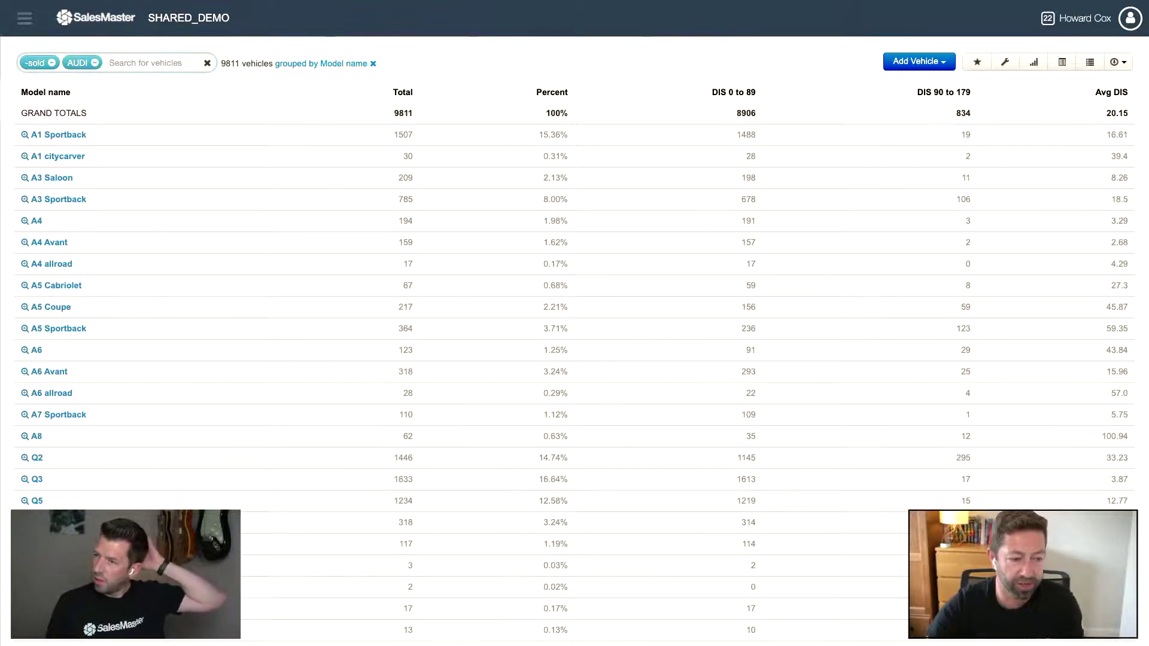
# Sort the AUDI model summary by Total from highest to lowest
pyautogui.click(407, 96)
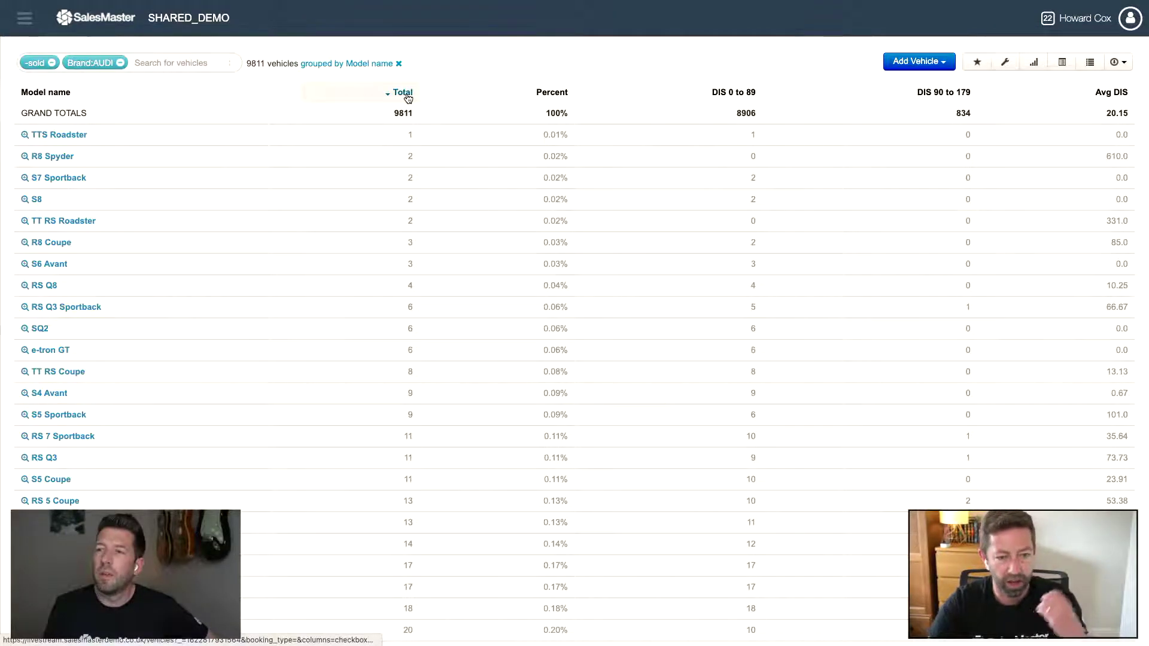
pyautogui.click(407, 94)
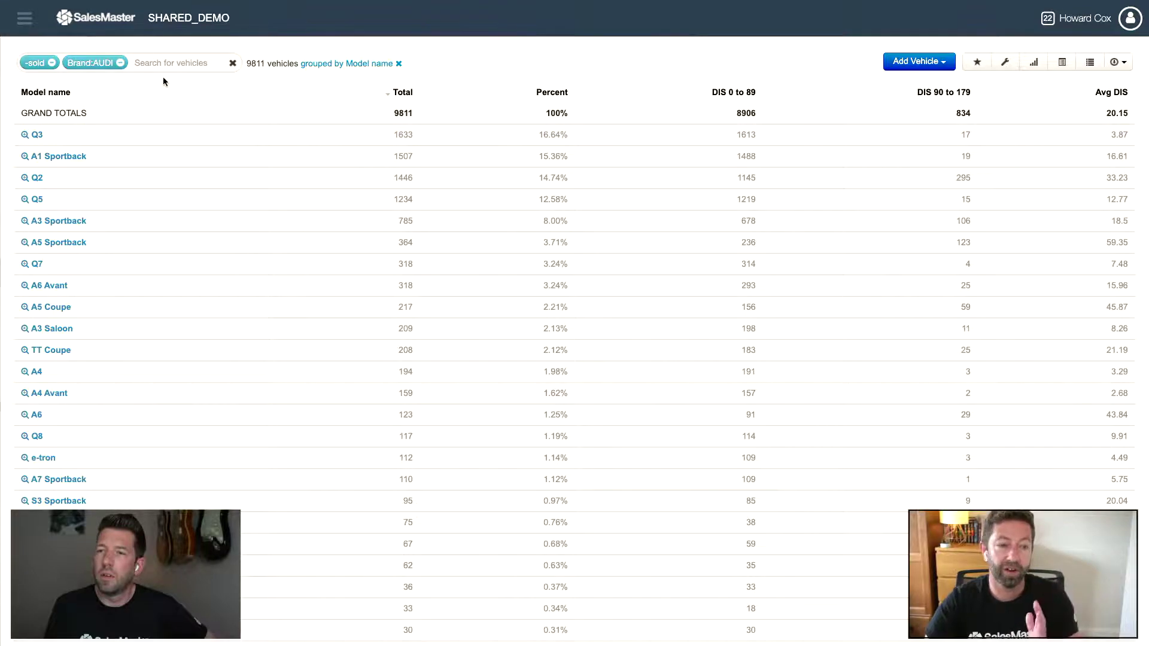
pyautogui.scroll(-1, 99, 110)
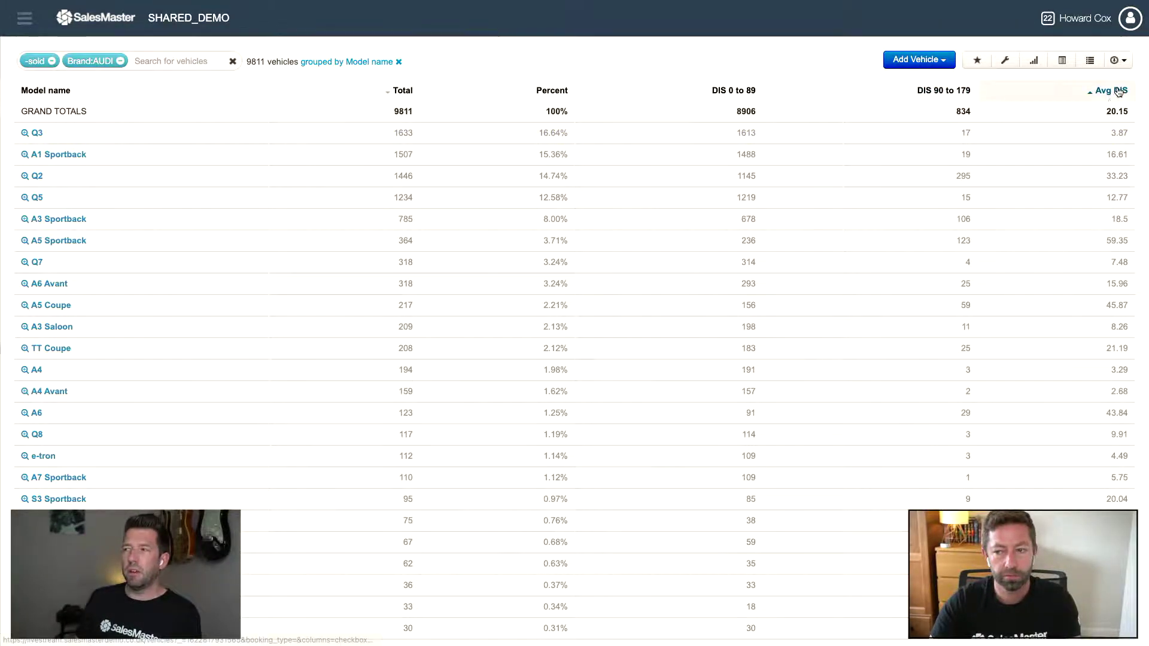
# Look through the vehicle search suggestions for "dis" and for "d", and dismiss them without adding a term
pyautogui.click(151, 62)
pyautogui.write('dis')
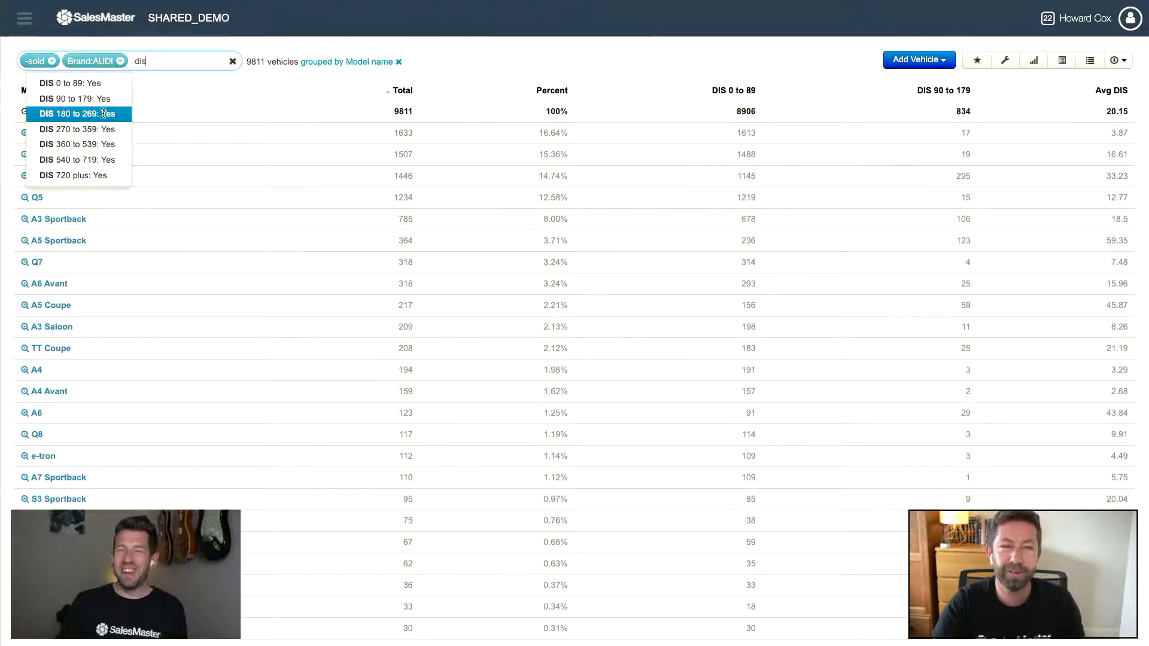
pyautogui.press('BackSpace')
pyautogui.press('BackSpace')
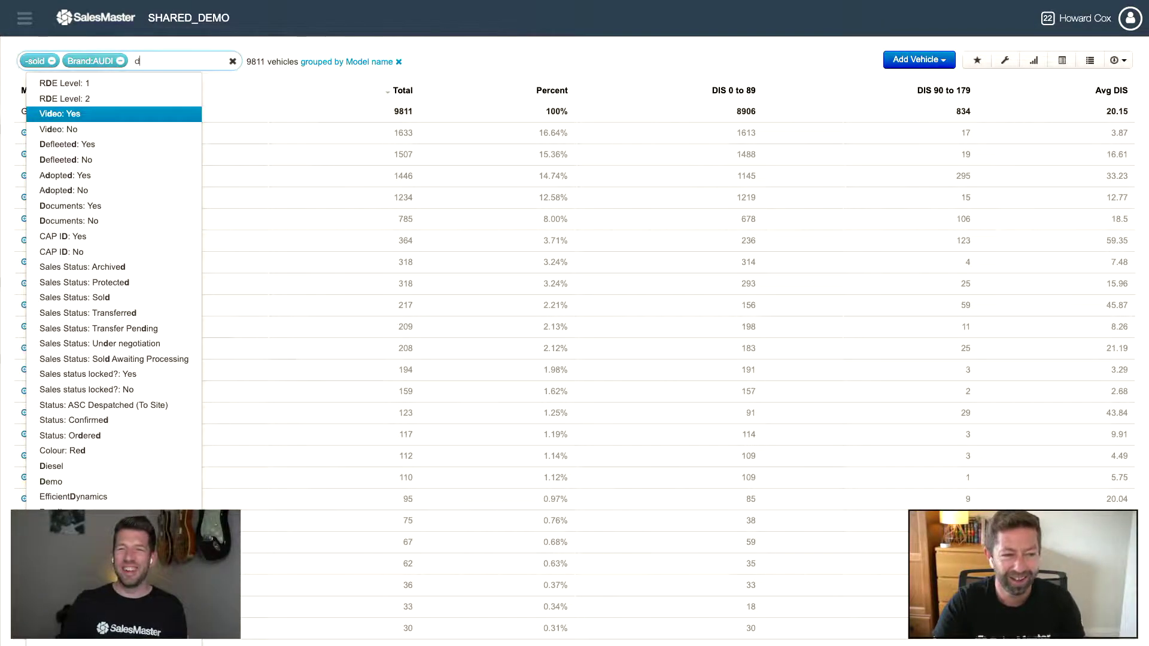
pyautogui.press('BackSpace')
pyautogui.write('d')
pyautogui.scroll(-2, 127, 255)
pyautogui.scroll(-5, 127, 256)
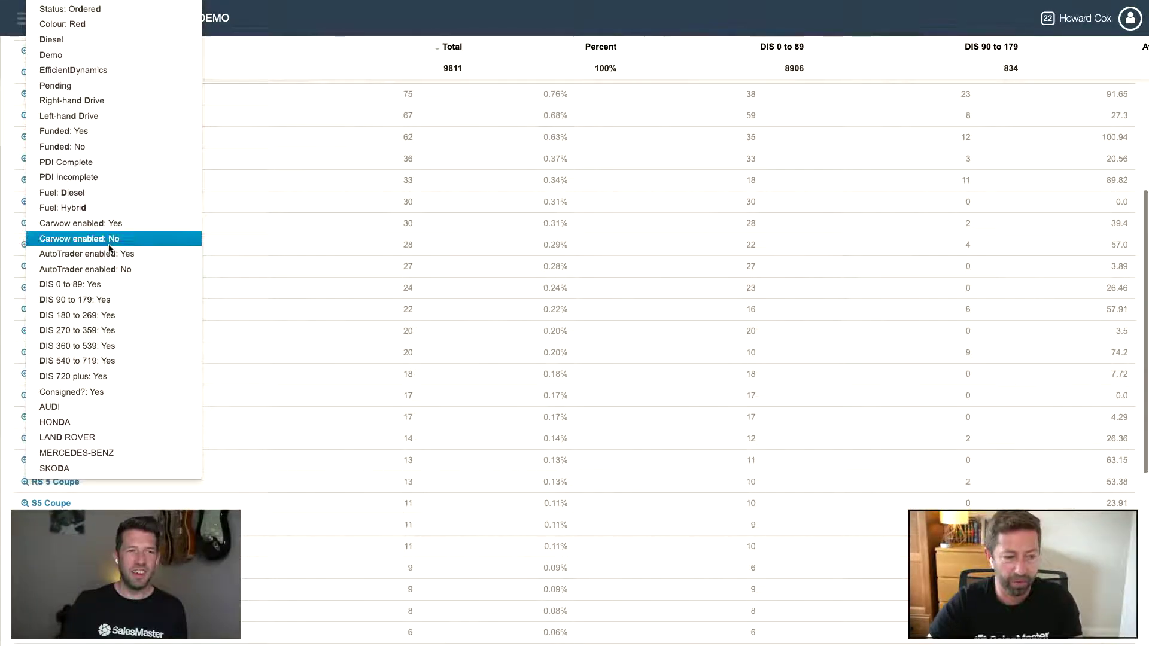
pyautogui.scroll(7, 110, 248)
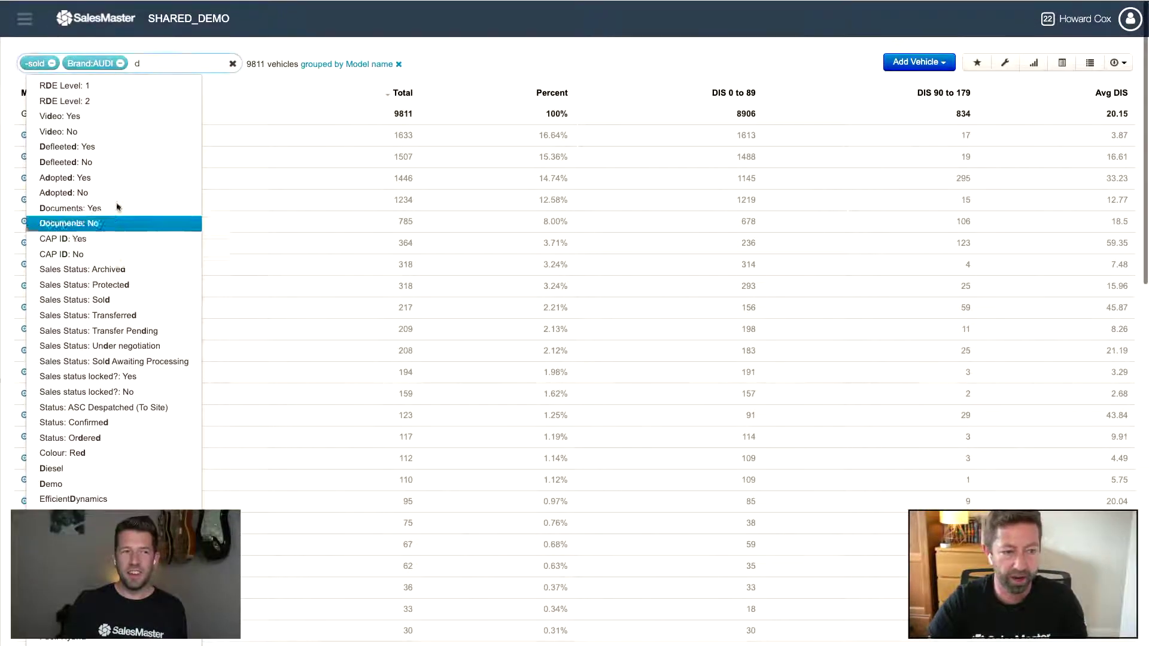
pyautogui.click(138, 176)
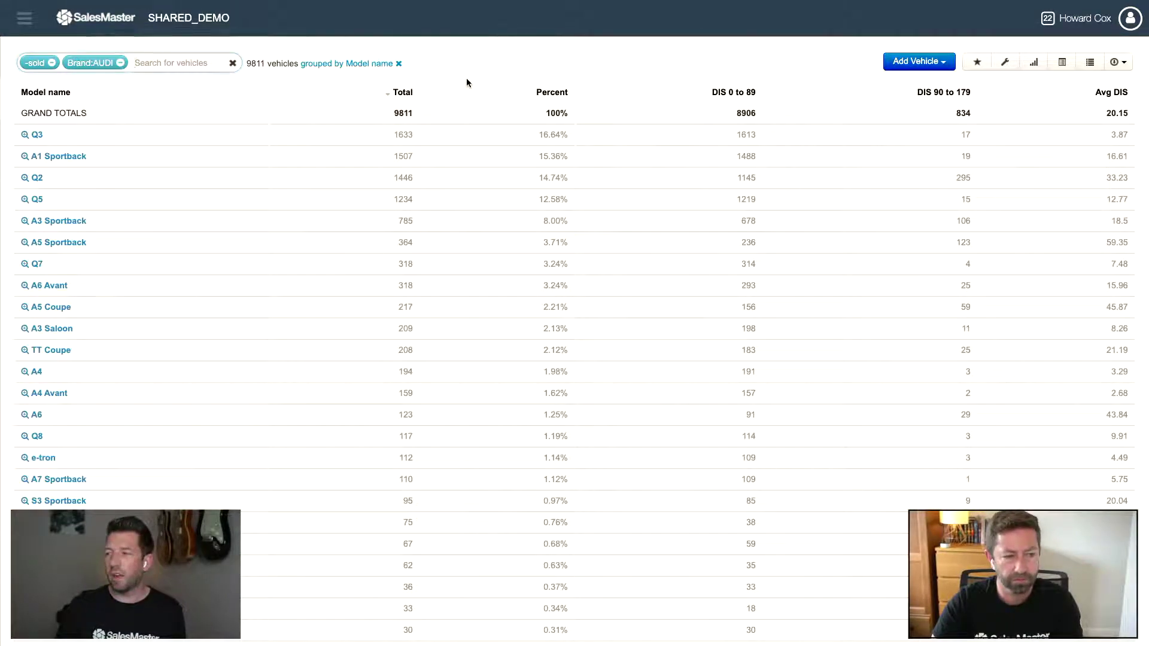
# Open the list of AUDI Q3 vehicles and move the DIS column directly after Stock type
pyautogui.click(37, 136)
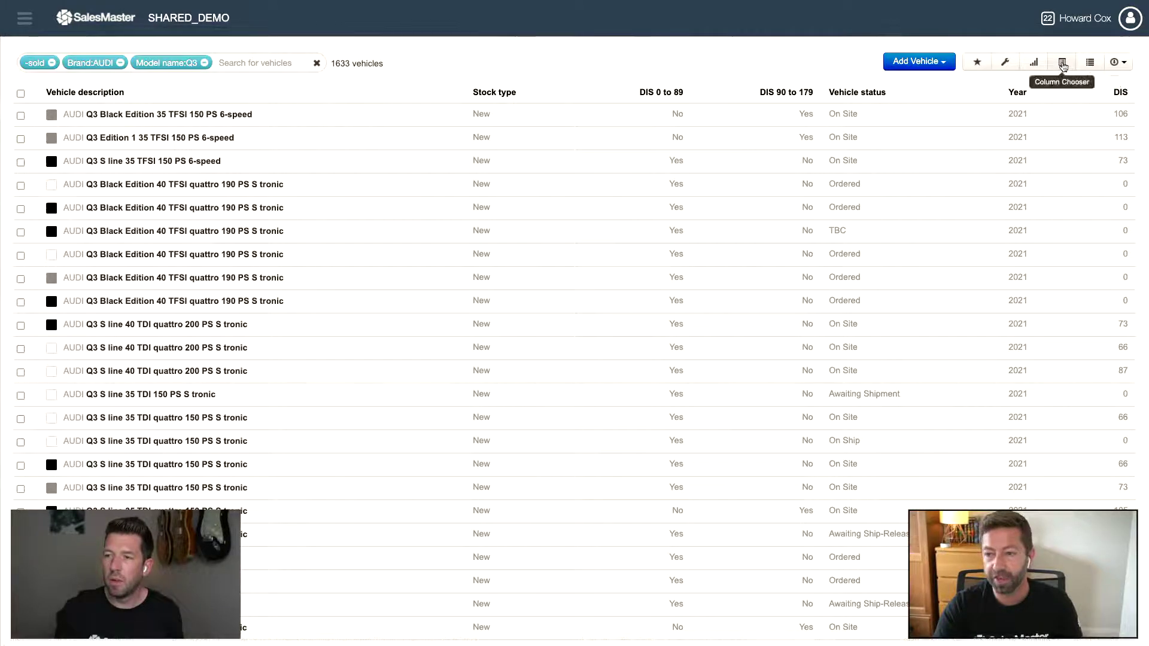
pyautogui.click(1062, 63)
pyautogui.moveTo(381, 118); pyautogui.dragTo(200, 119)
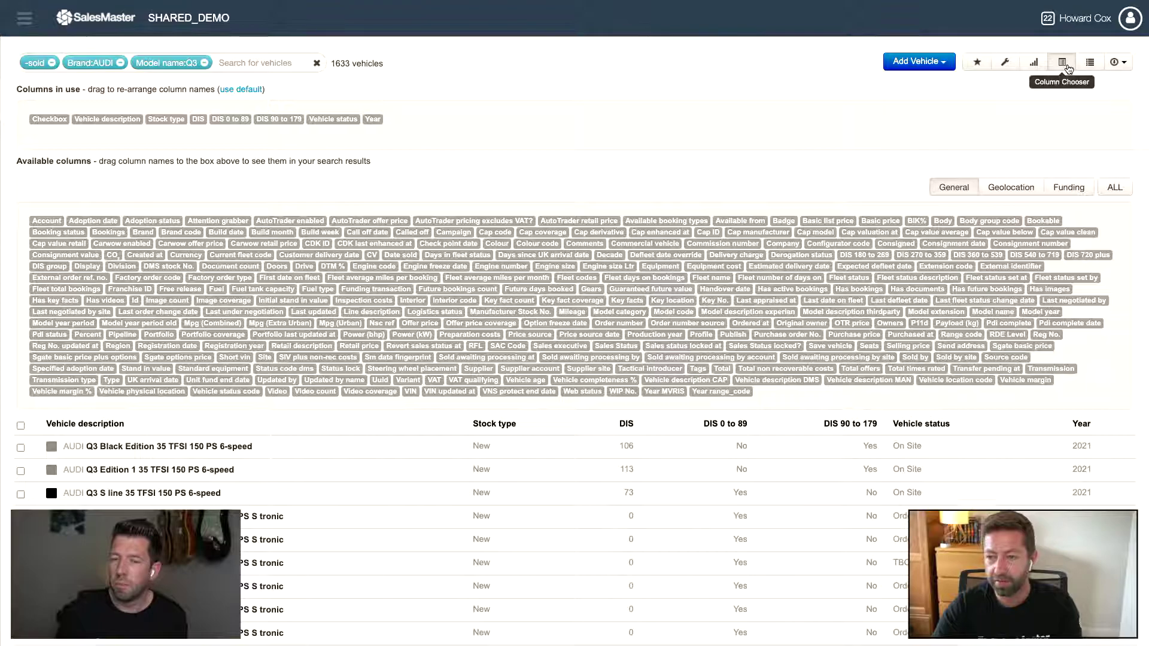
pyautogui.click(1062, 62)
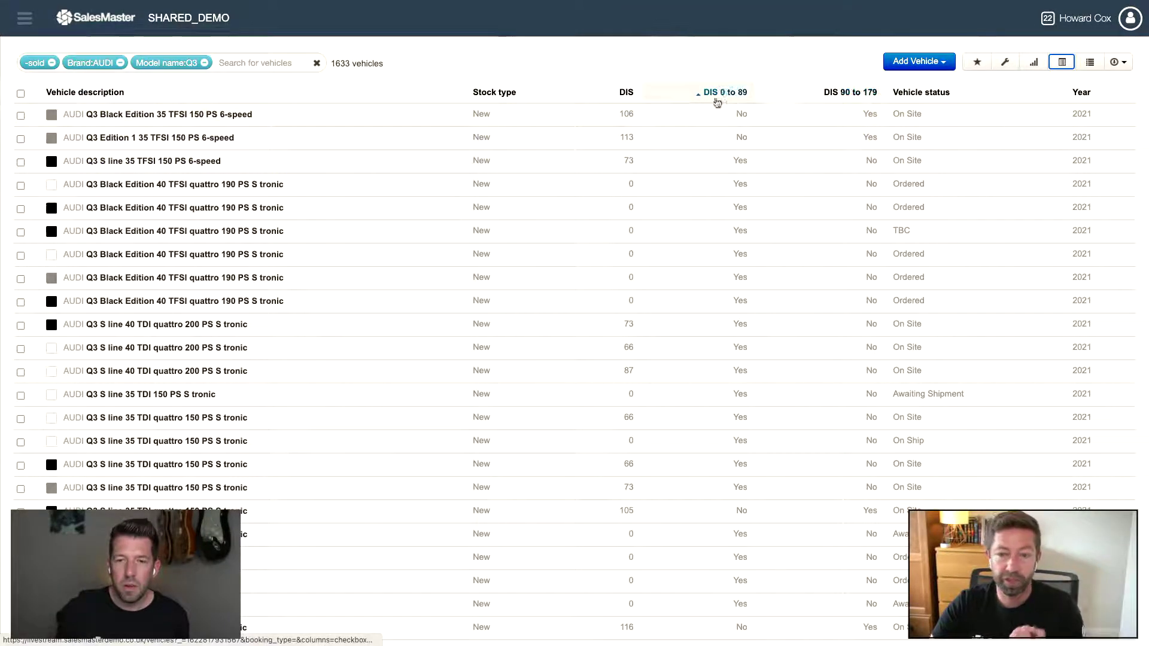
# Sort the Q3 vehicles by DIS from highest to lowest
pyautogui.click(624, 92)
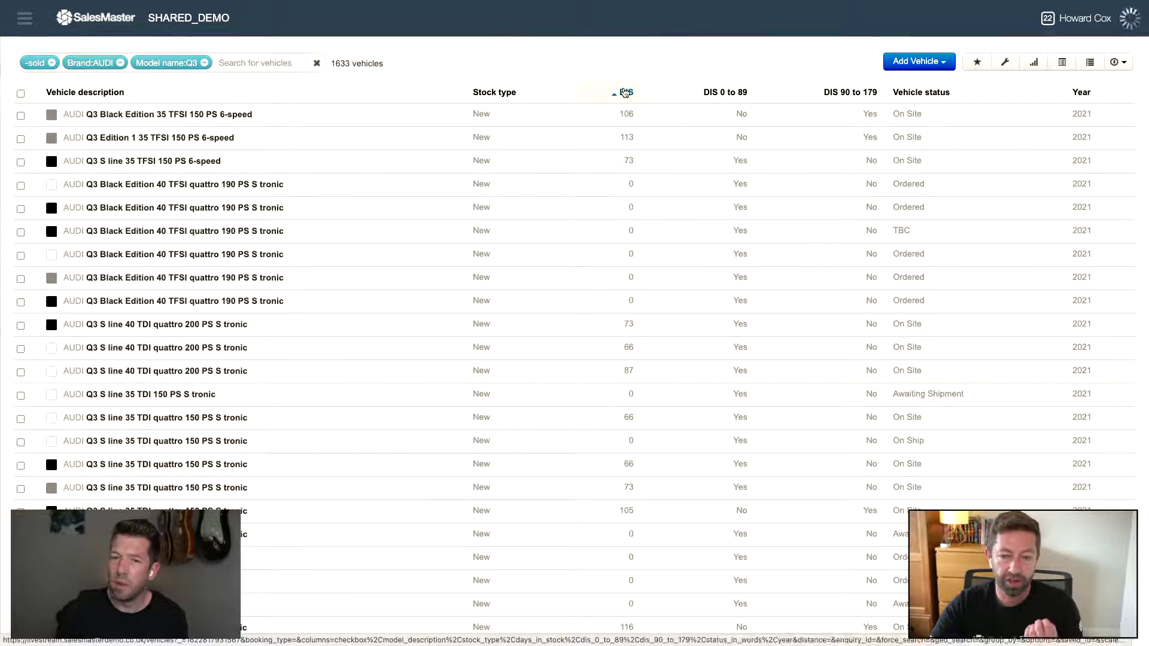
pyautogui.click(624, 93)
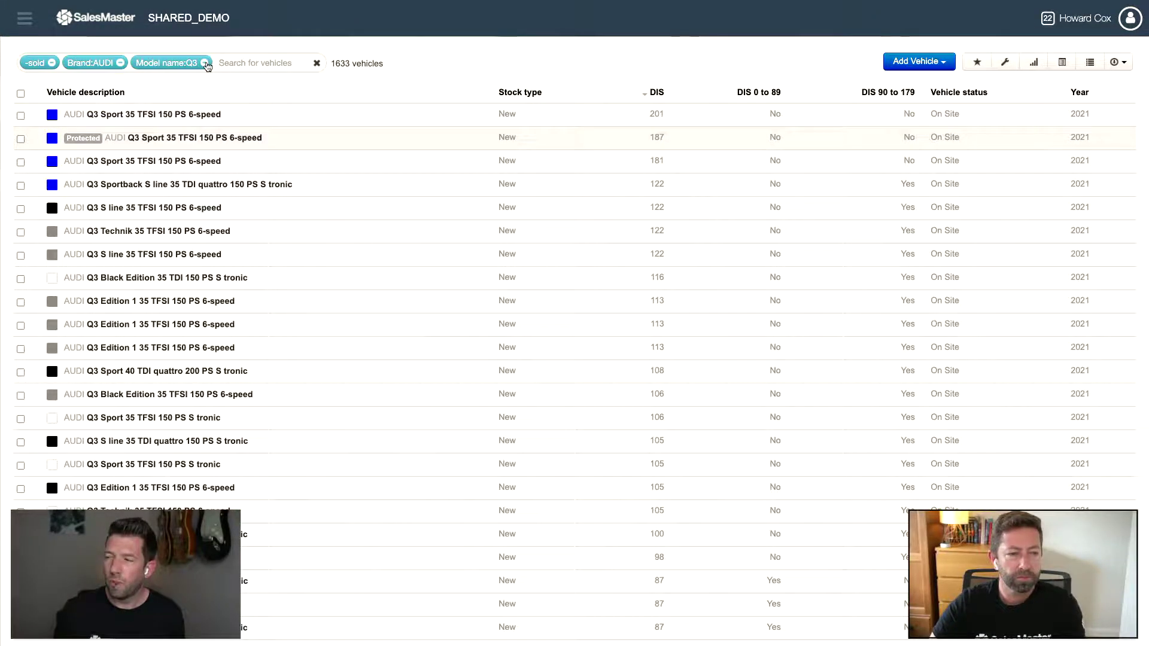
# Remove the Q3 model filter and choose Vehicle status as the column for a new filter in the search builder
pyautogui.click(205, 63)
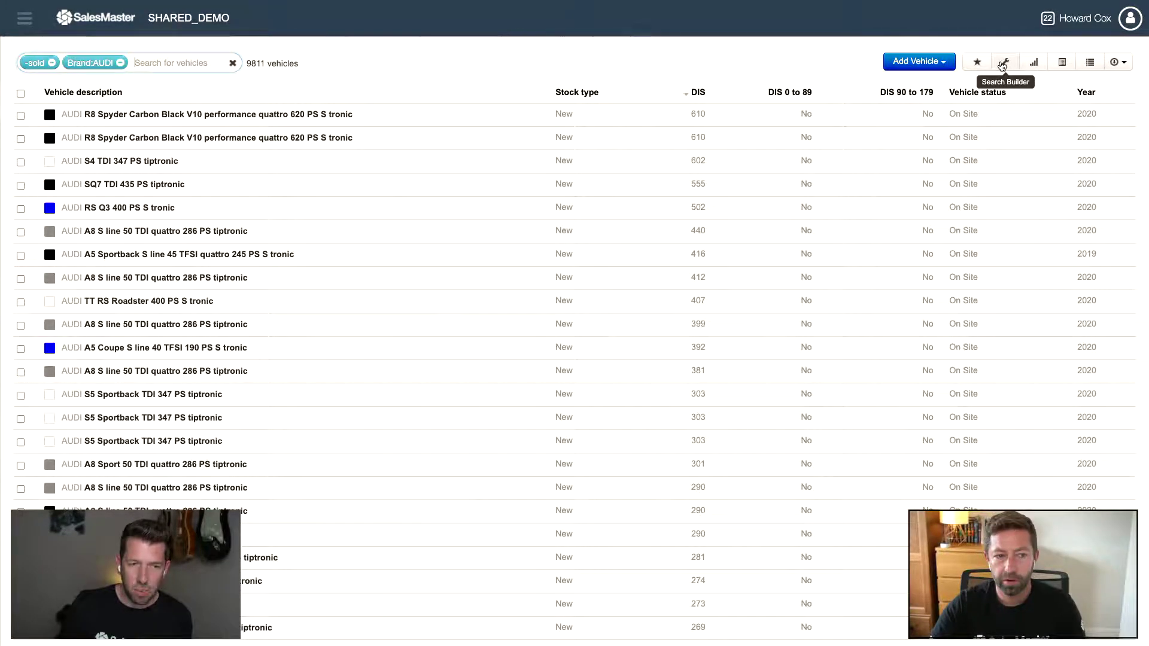
pyautogui.click(1003, 64)
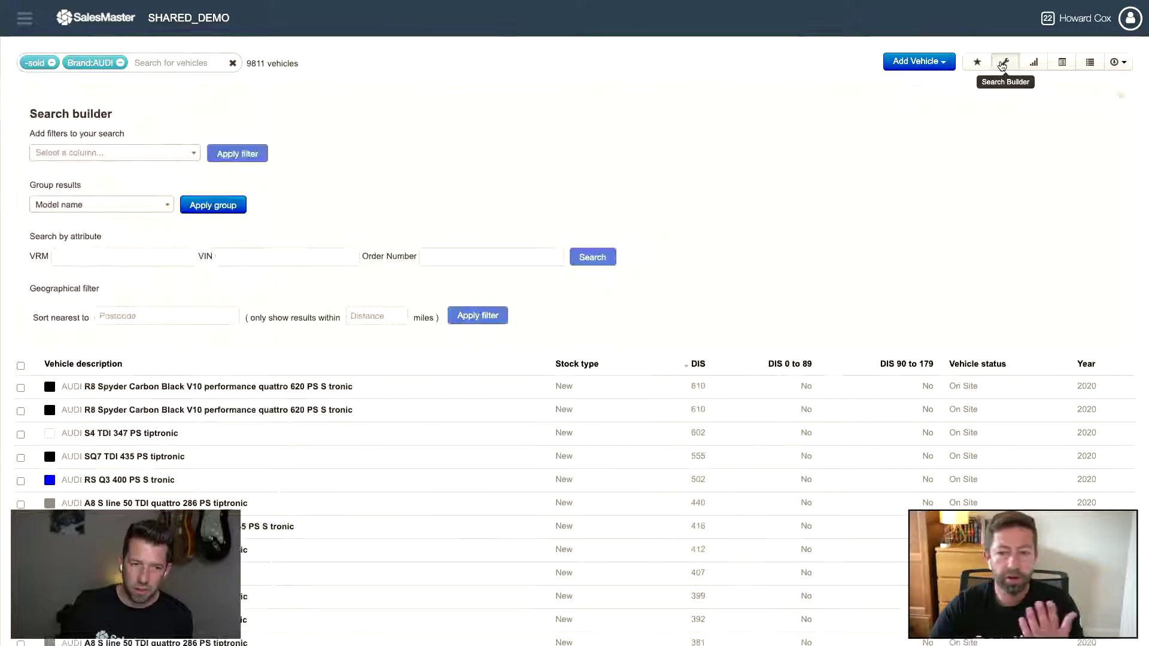
pyautogui.click(113, 153)
pyautogui.write('vehicle')
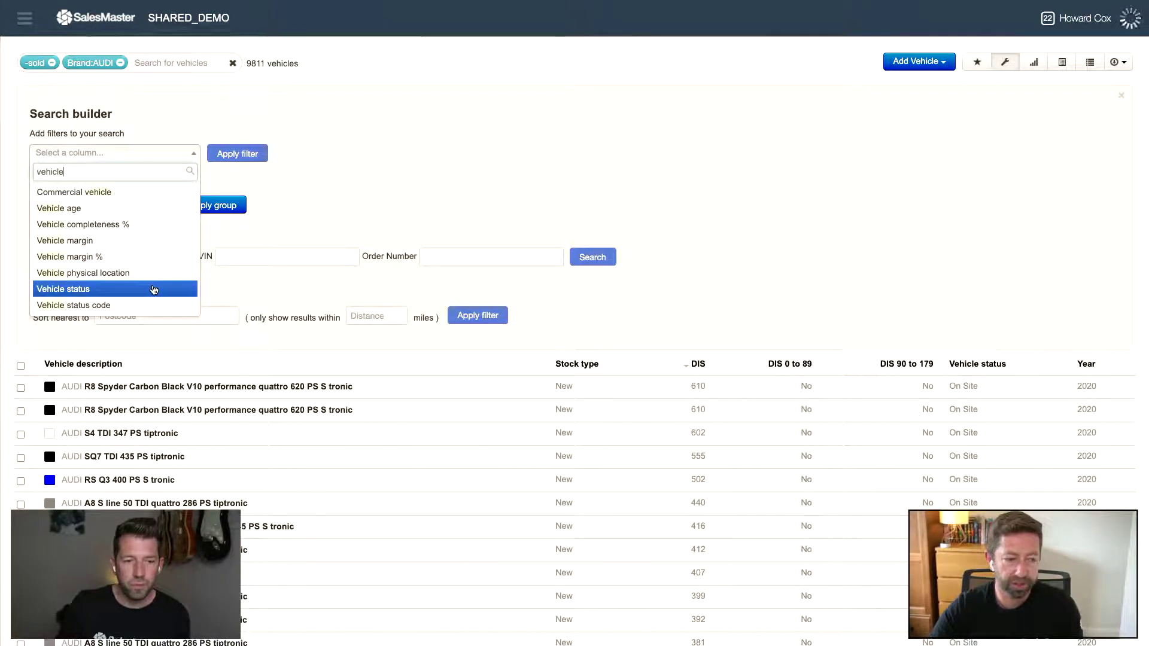
pyautogui.click(153, 289)
pyautogui.click(353, 153)
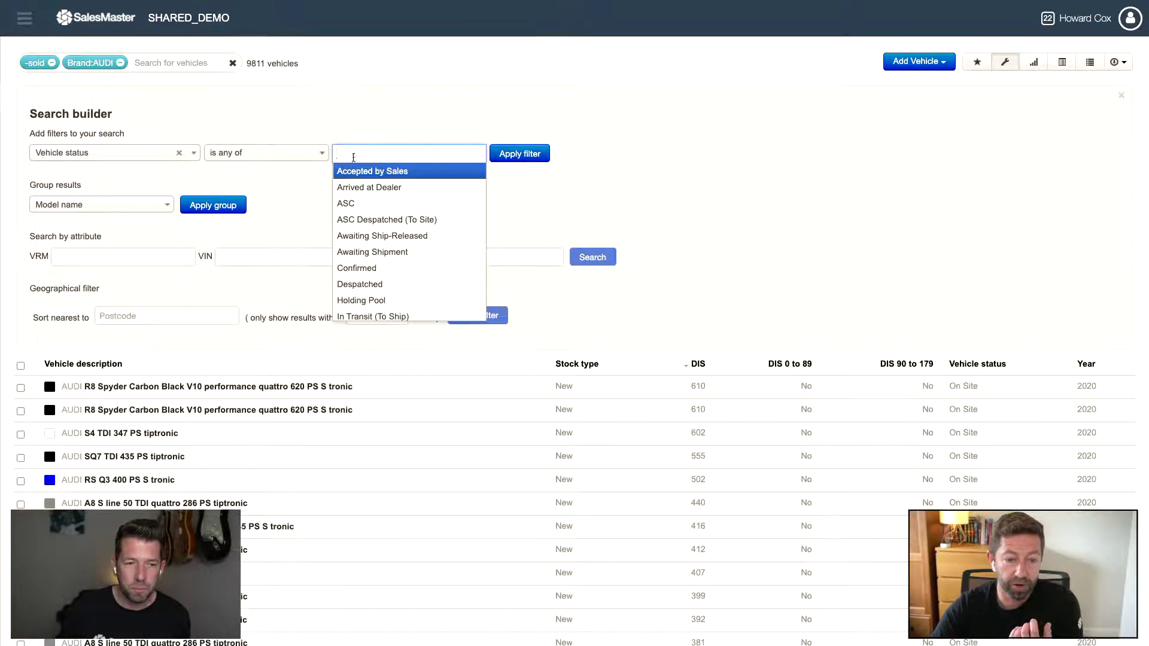
# Look through the values and comparison conditions offered for the Vehicle status filter
pyautogui.scroll(-1, 381, 221)
pyautogui.scroll(-5, 381, 222)
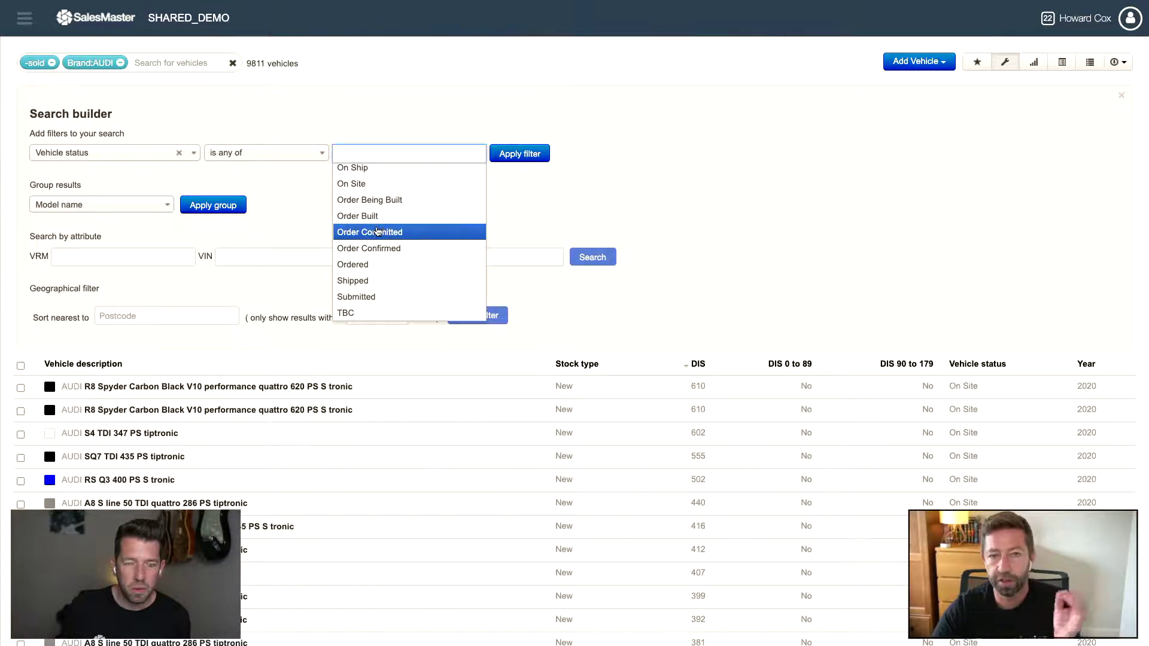
pyautogui.scroll(-2, 377, 231)
pyautogui.scroll(6, 377, 231)
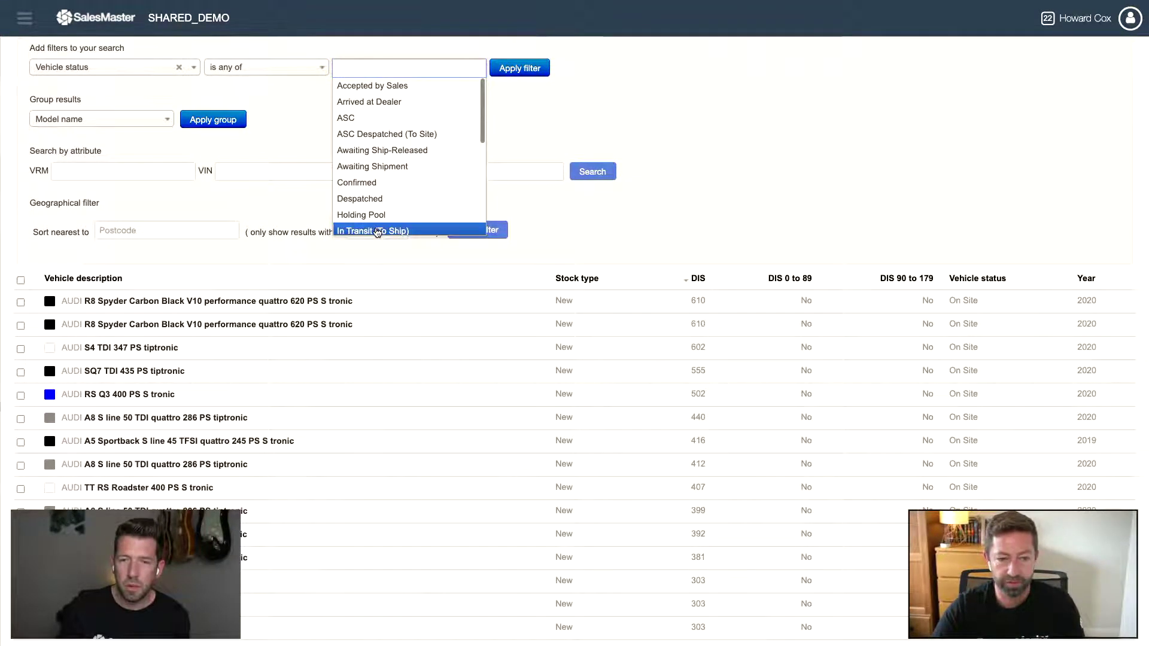
pyautogui.scroll(2, 377, 231)
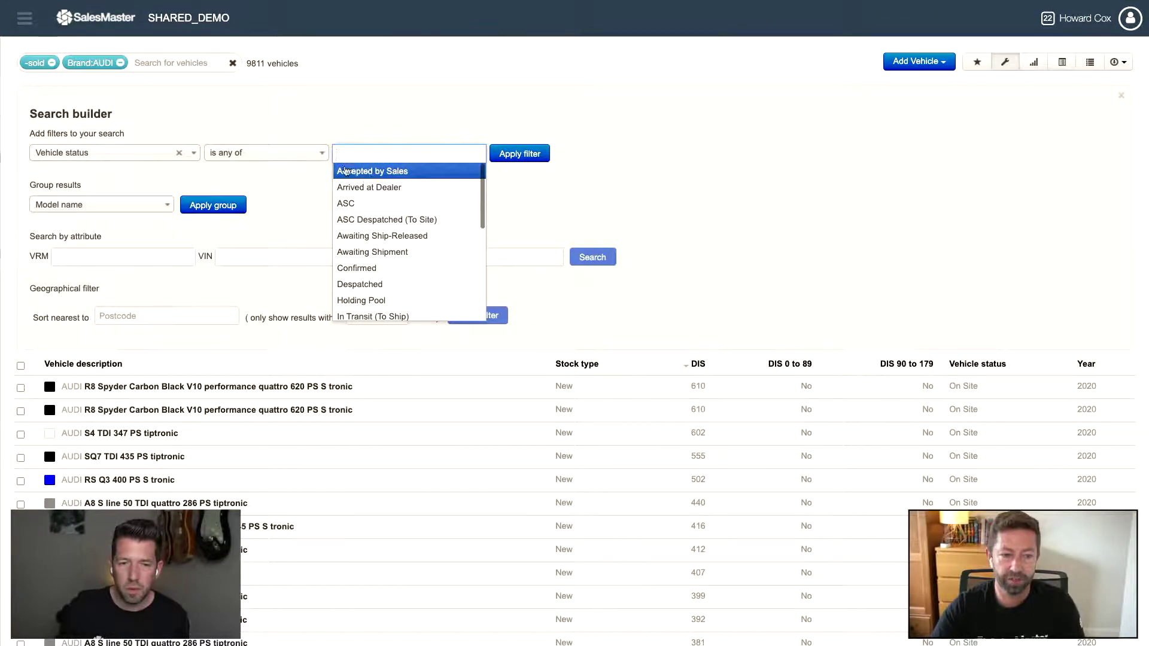
pyautogui.click(317, 154)
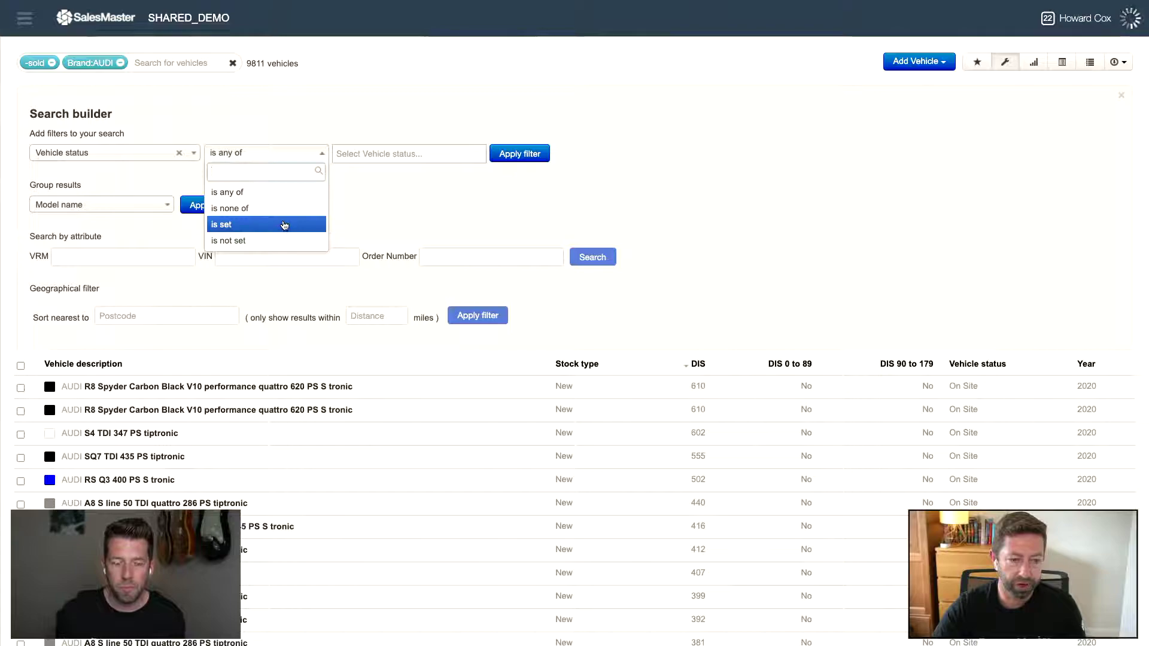
pyautogui.click(350, 193)
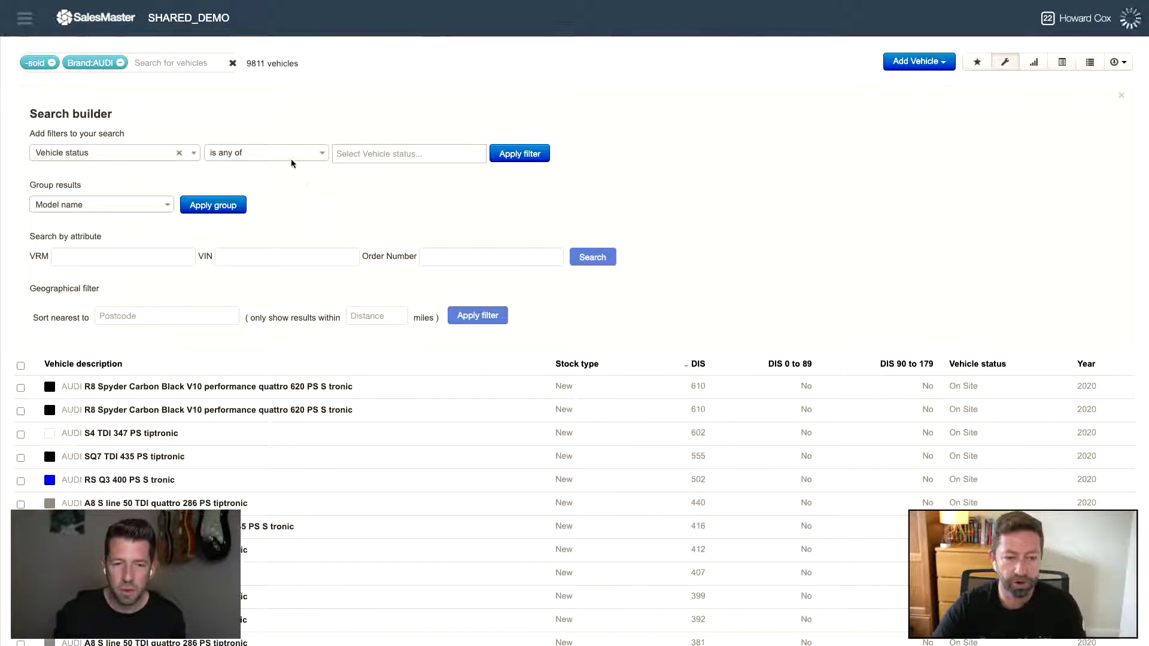
# Set up a Vehicle status code filter with the "is more than" condition and close the search builder without applying it
pyautogui.click(194, 154)
pyautogui.press('Down')
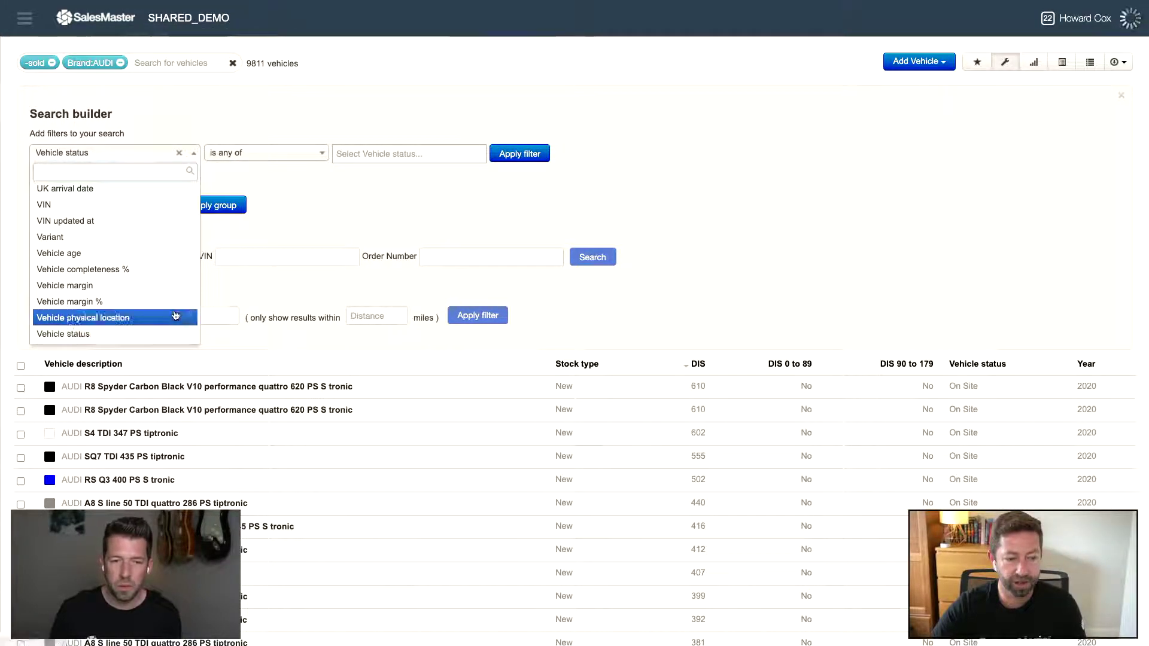
pyautogui.press('Return')
pyautogui.click(236, 158)
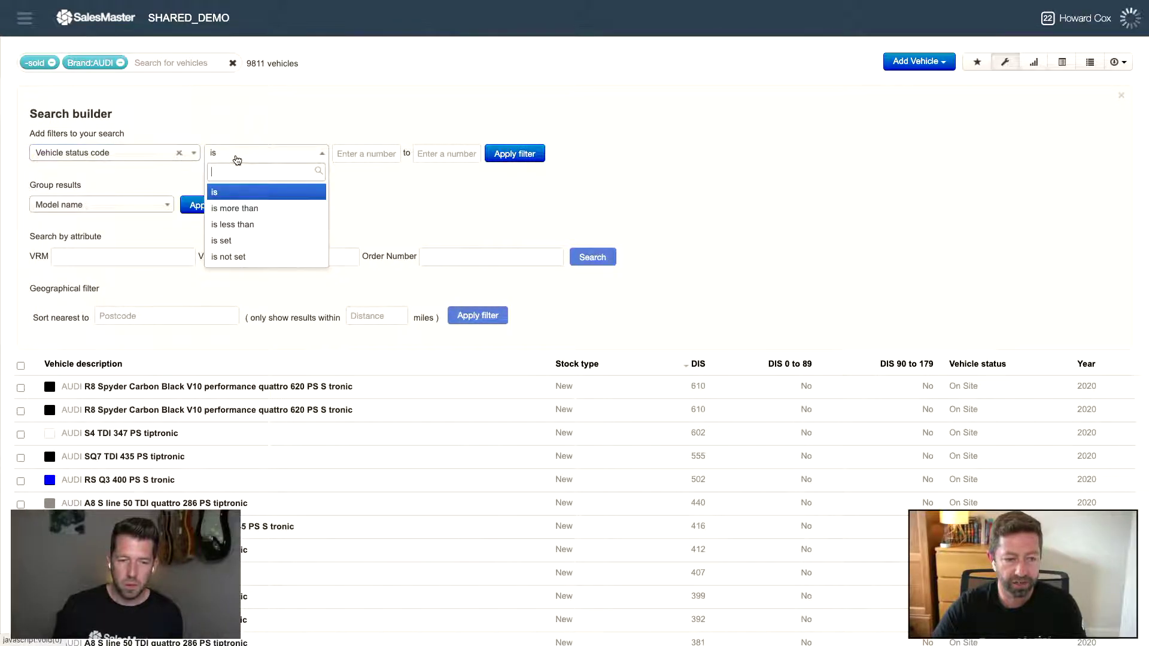
pyautogui.click(251, 205)
pyautogui.click(374, 154)
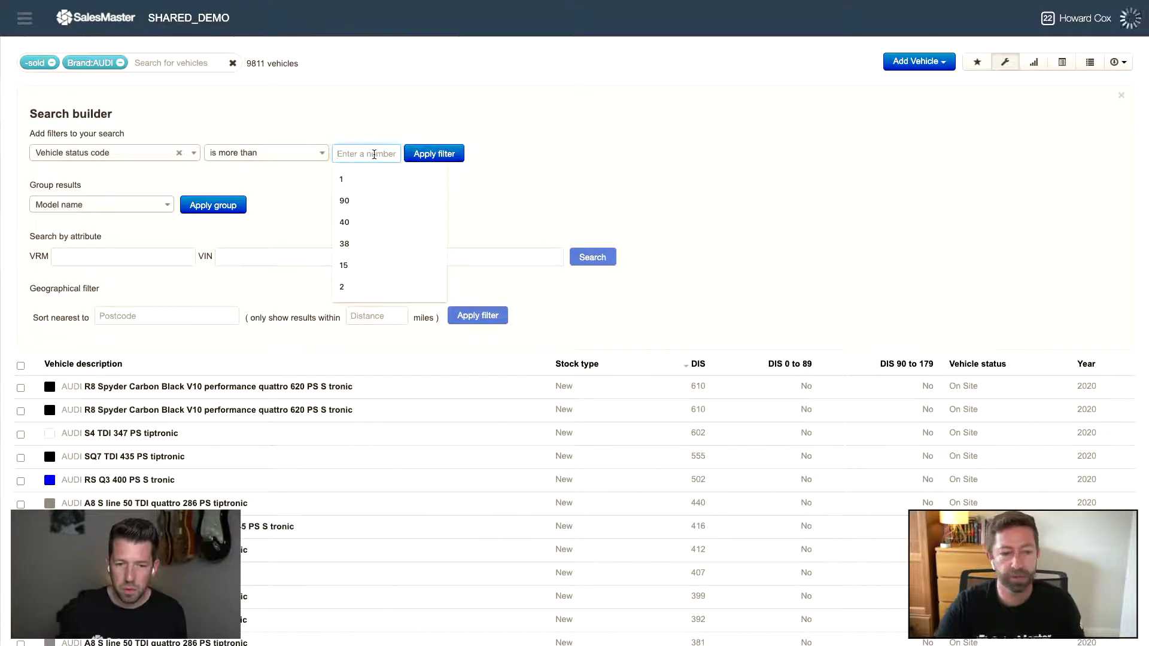
pyautogui.click(369, 125)
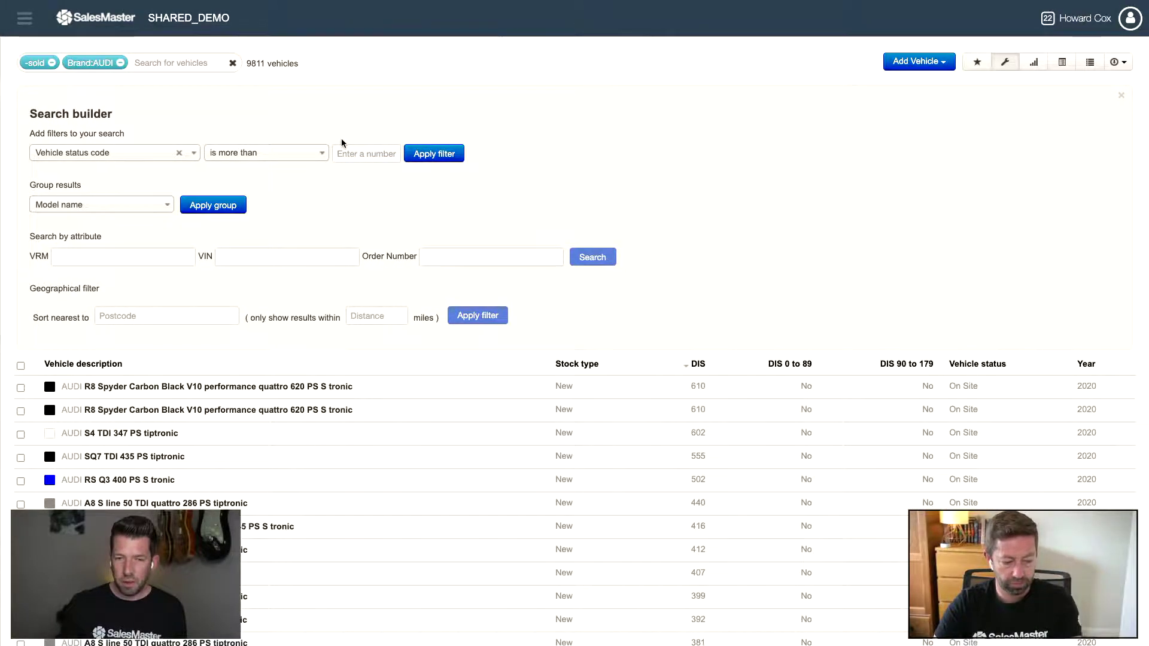
pyautogui.click(1005, 61)
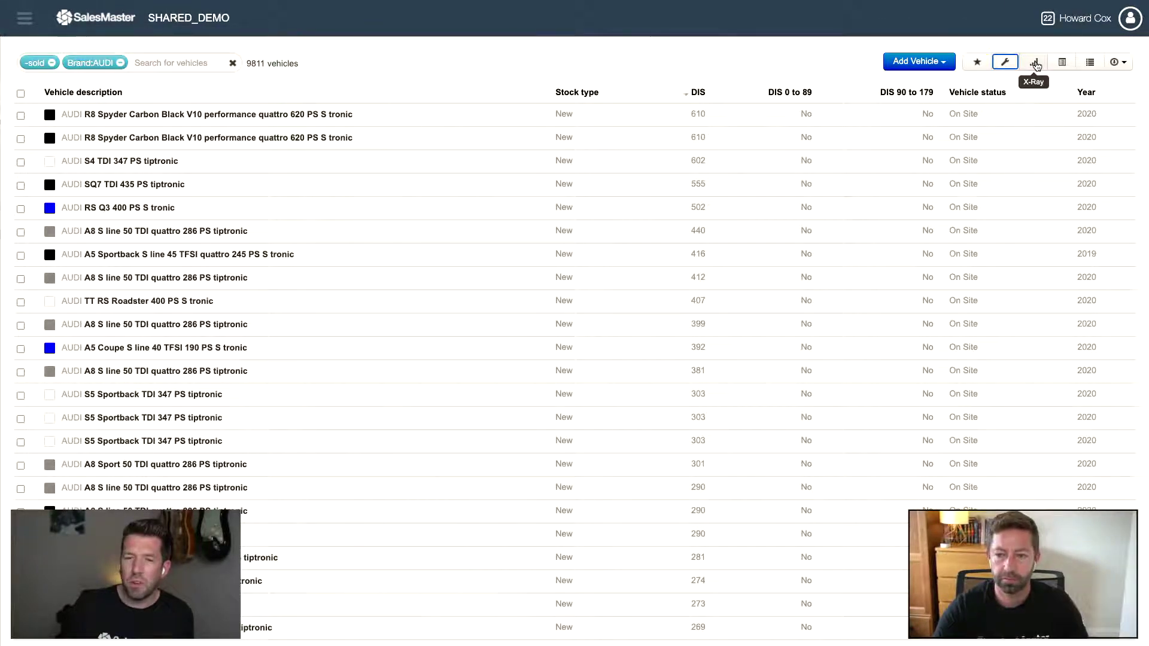
# Reload the full vehicle list without filters and show its X-Ray charts
pyautogui.click(1036, 65)
pyautogui.click(1025, 66)
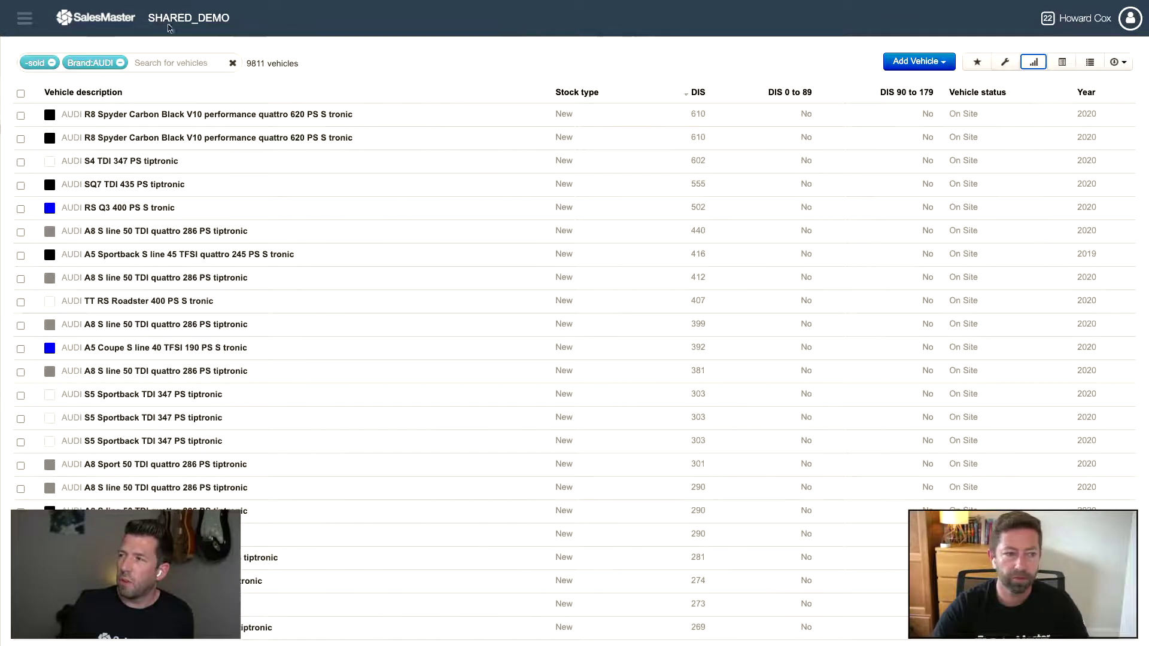
pyautogui.click(25, 18)
pyautogui.click(26, 98)
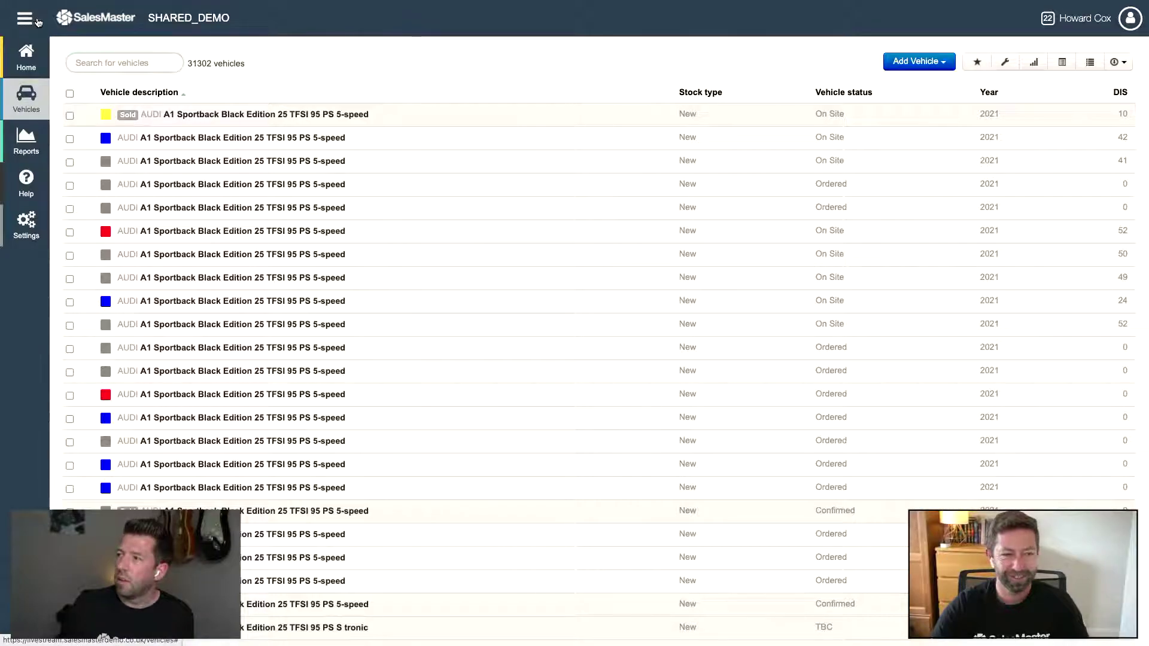
pyautogui.click(37, 22)
pyautogui.click(1035, 62)
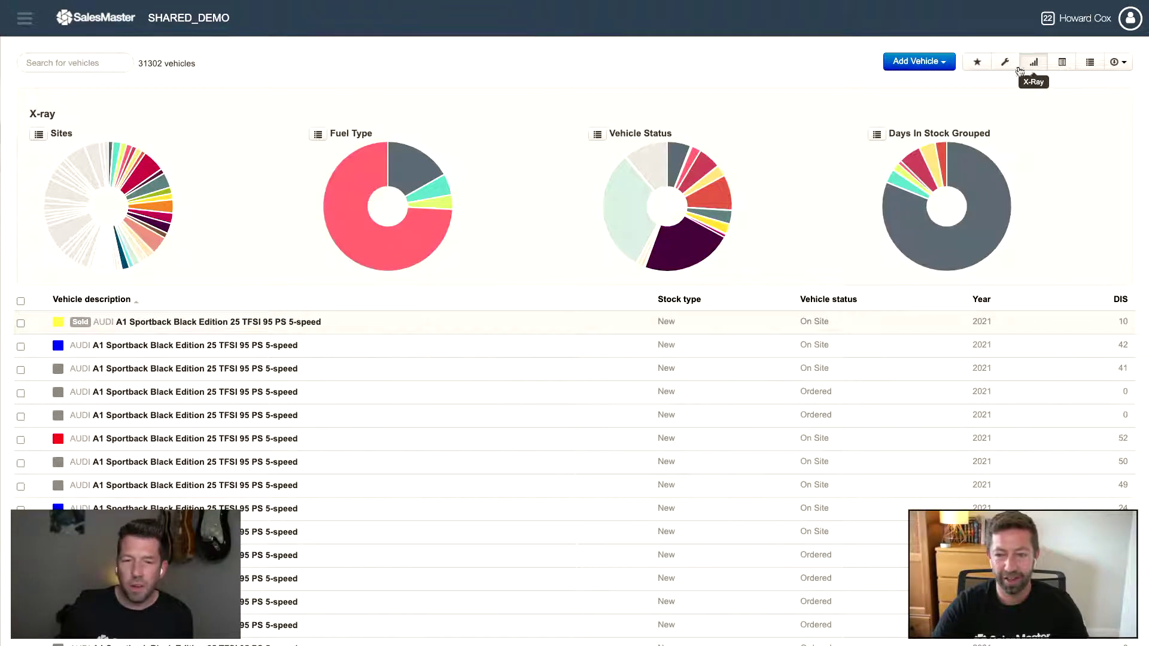
# Narrow the vehicle list and its X-Ray charts to AUDI through the vehicle search
pyautogui.click(111, 65)
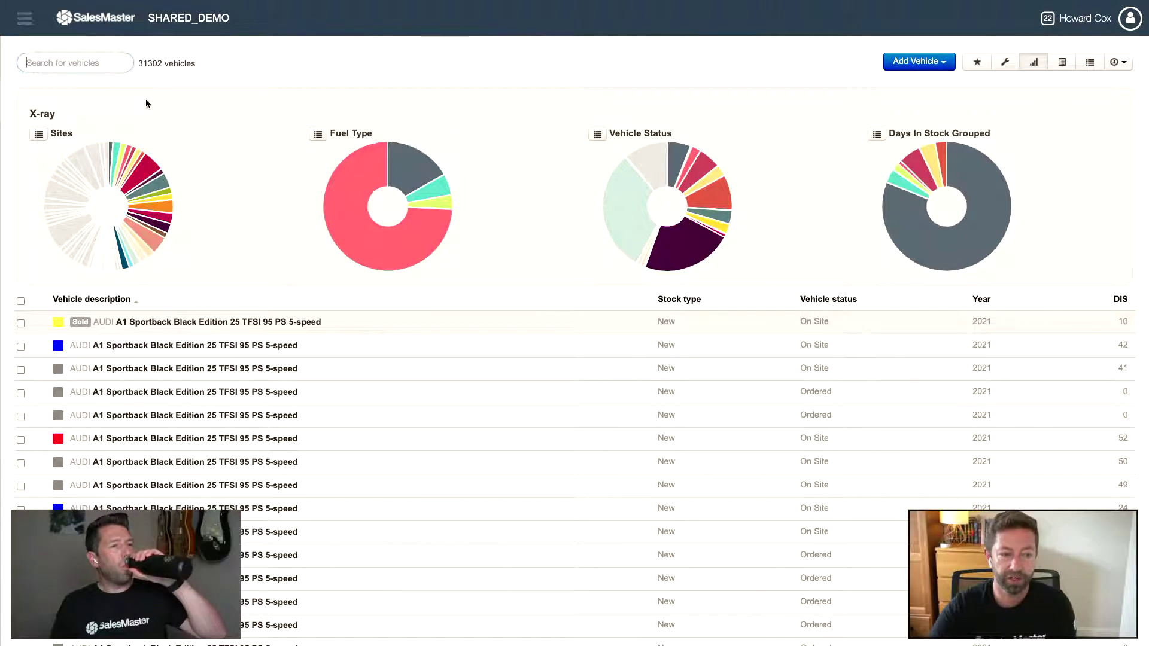
pyautogui.moveTo(136, 231)
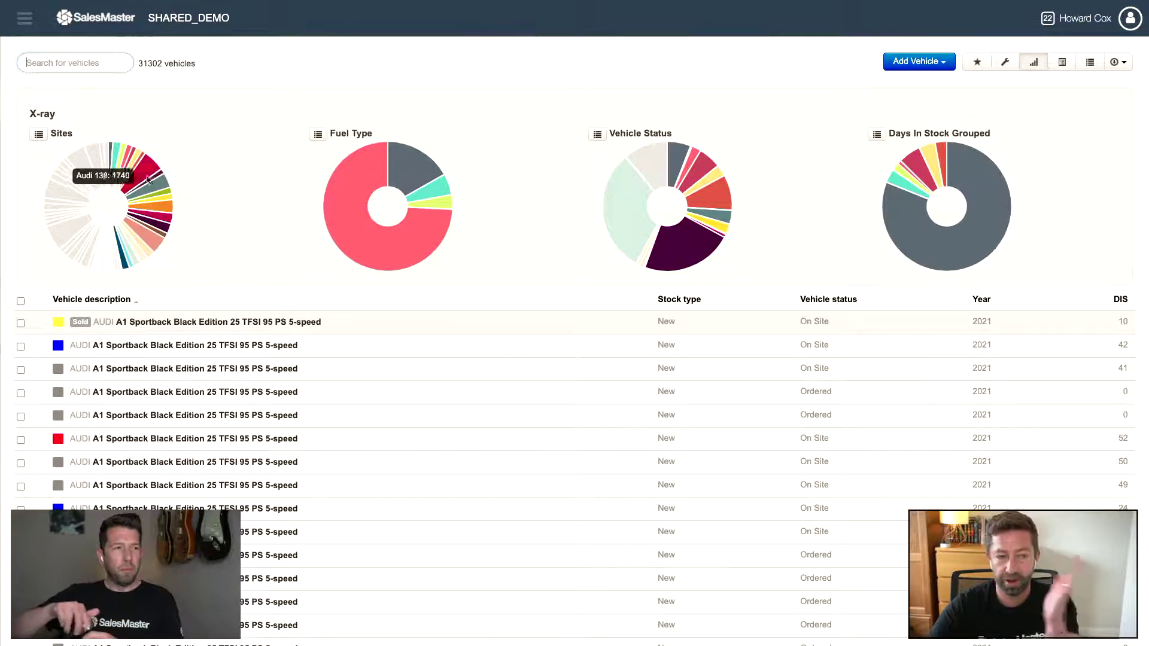
pyautogui.moveTo(420, 163)
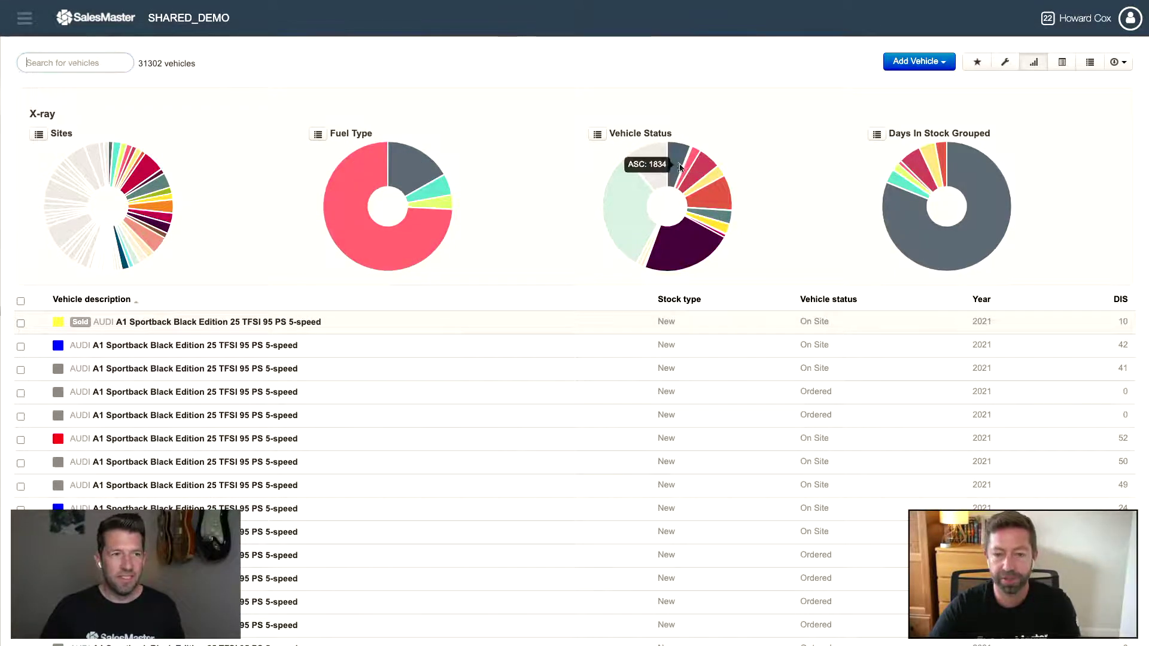
pyautogui.moveTo(696, 211)
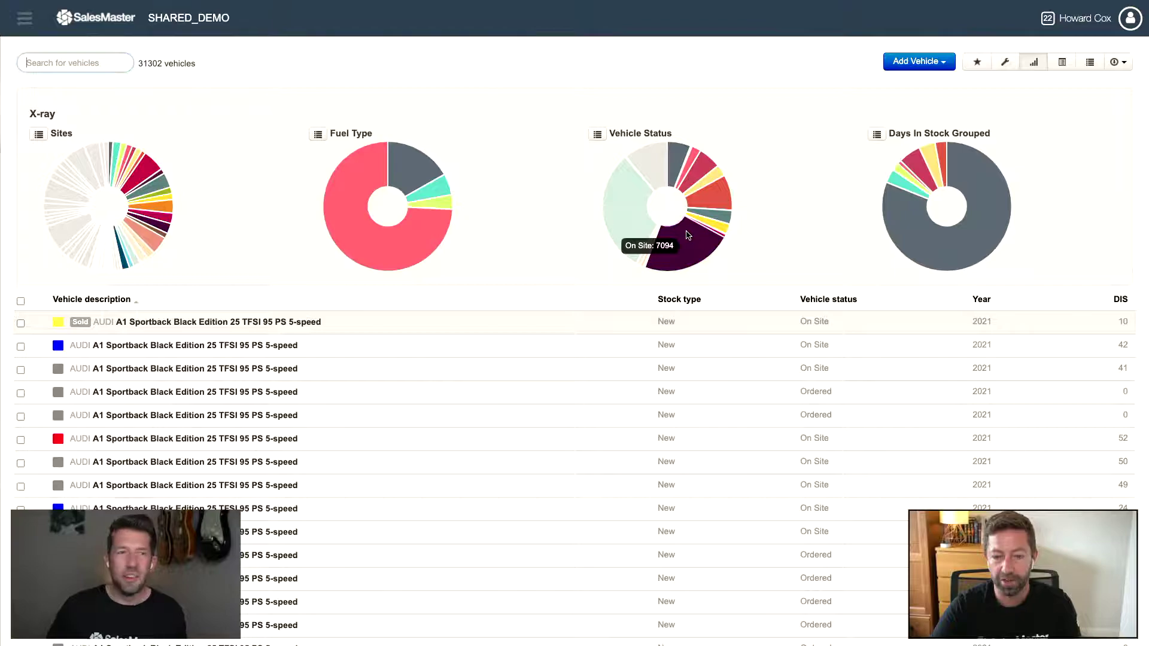
pyautogui.moveTo(926, 162)
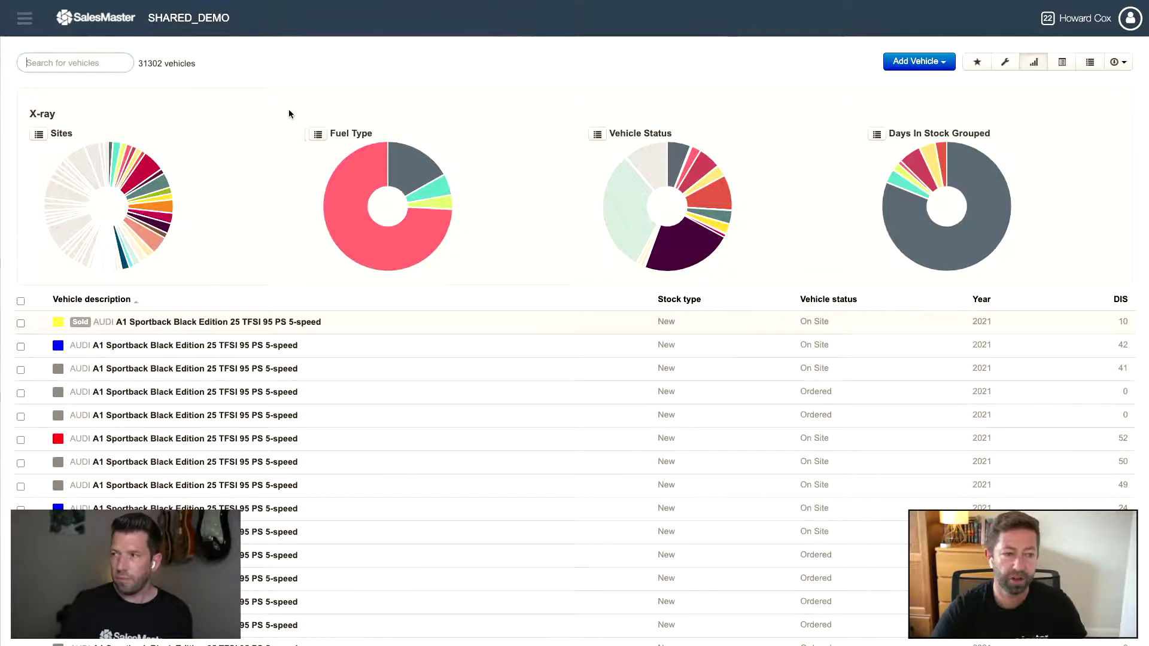
pyautogui.write('audi')
pyautogui.press('Down')
pyautogui.press('Return')
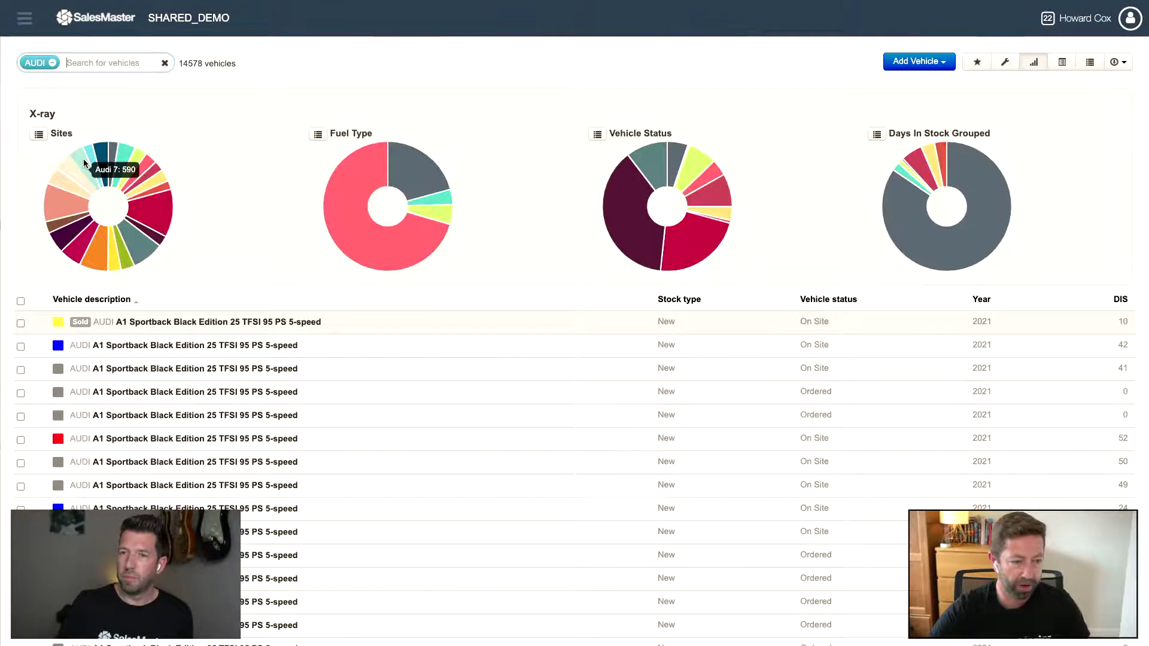
# Show the Sites and Fuel Type breakdown lists, and narrow the AUDI vehicles to Fuel: Electric
pyautogui.click(39, 136)
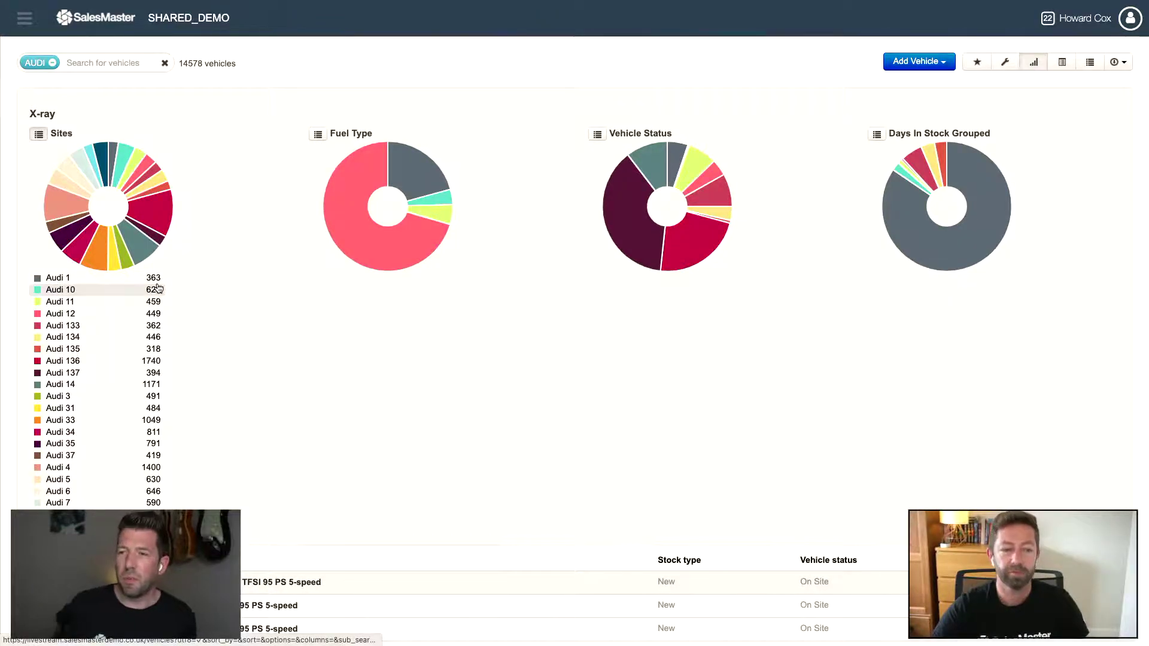
pyautogui.click(319, 133)
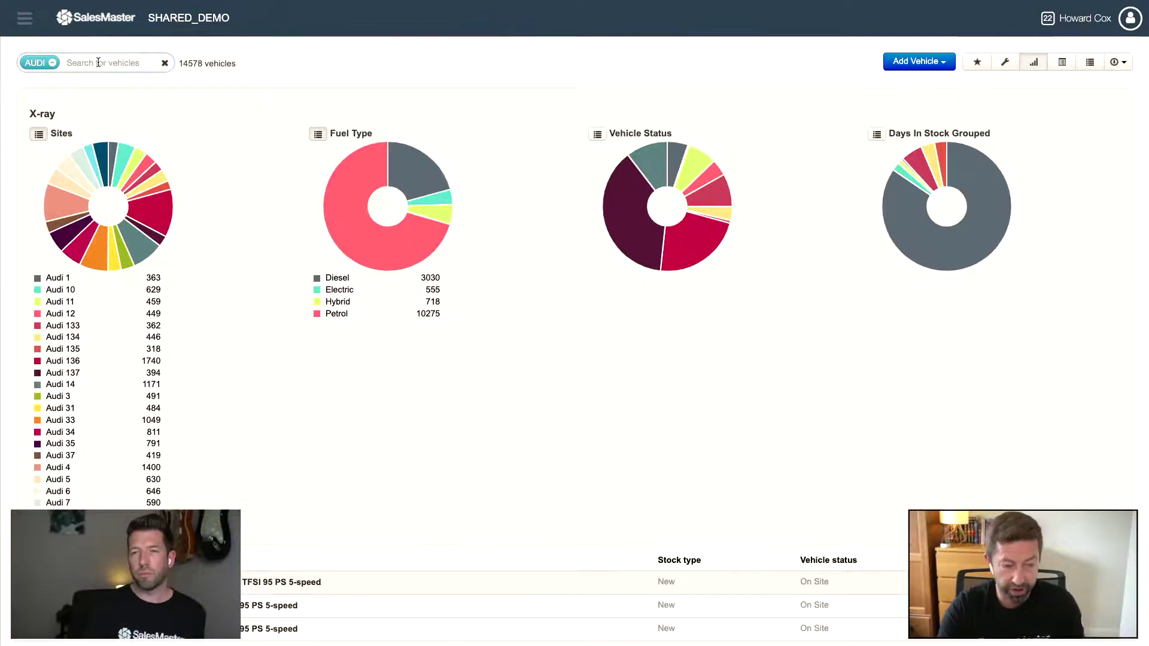
pyautogui.write('el')
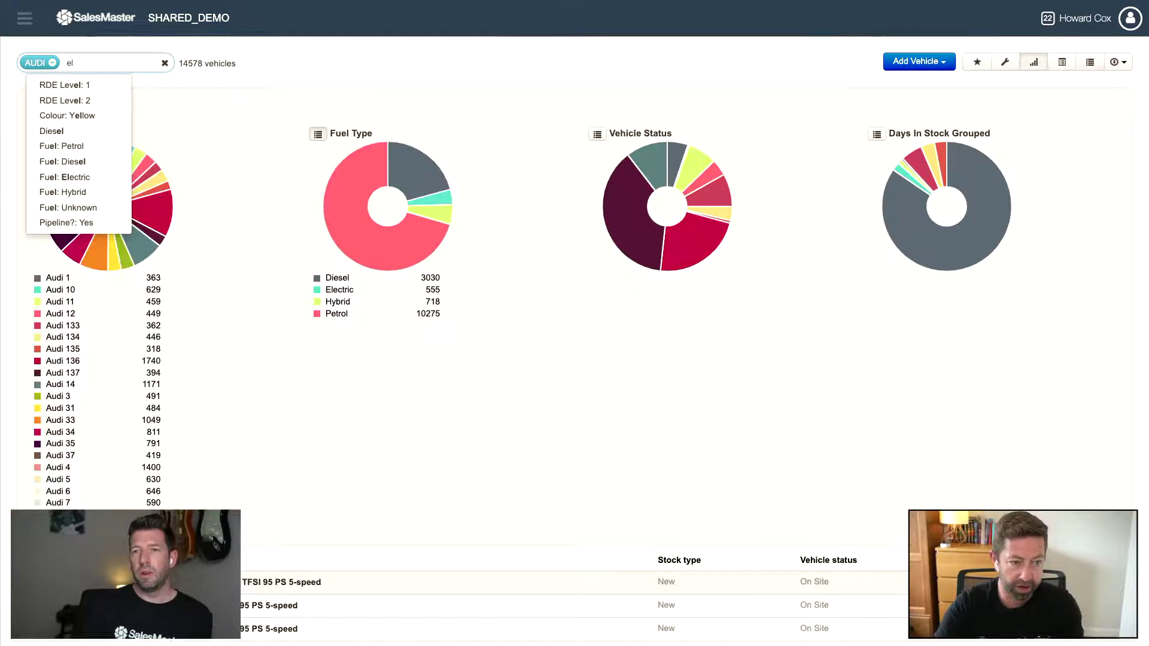
pyautogui.click(74, 177)
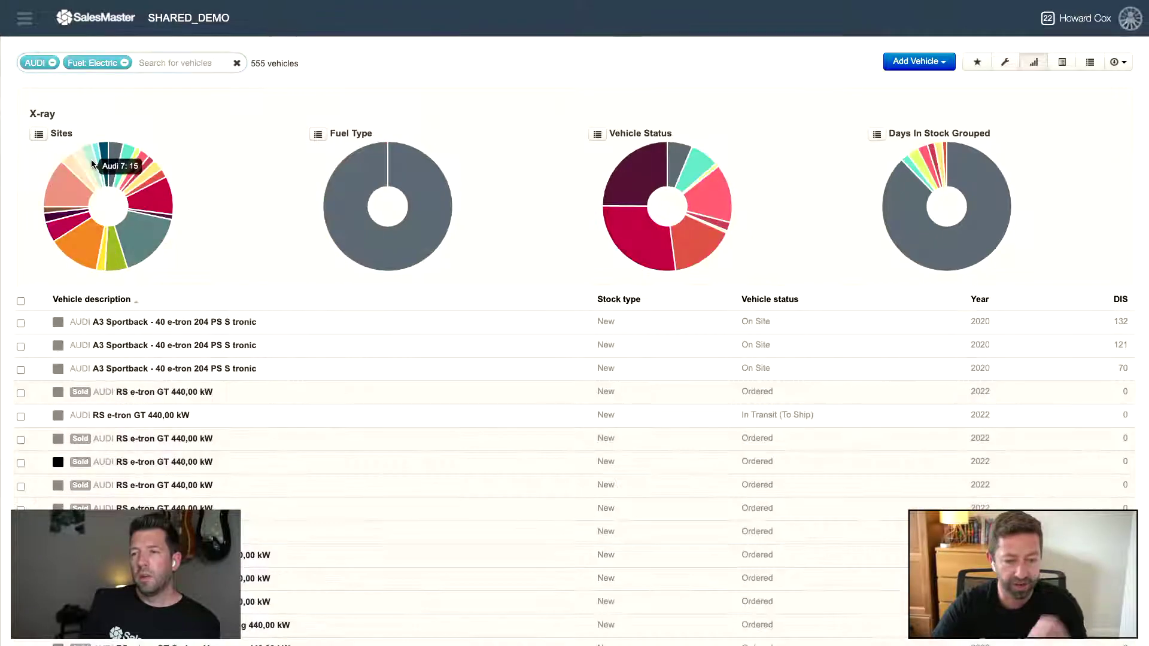
pyautogui.click(316, 137)
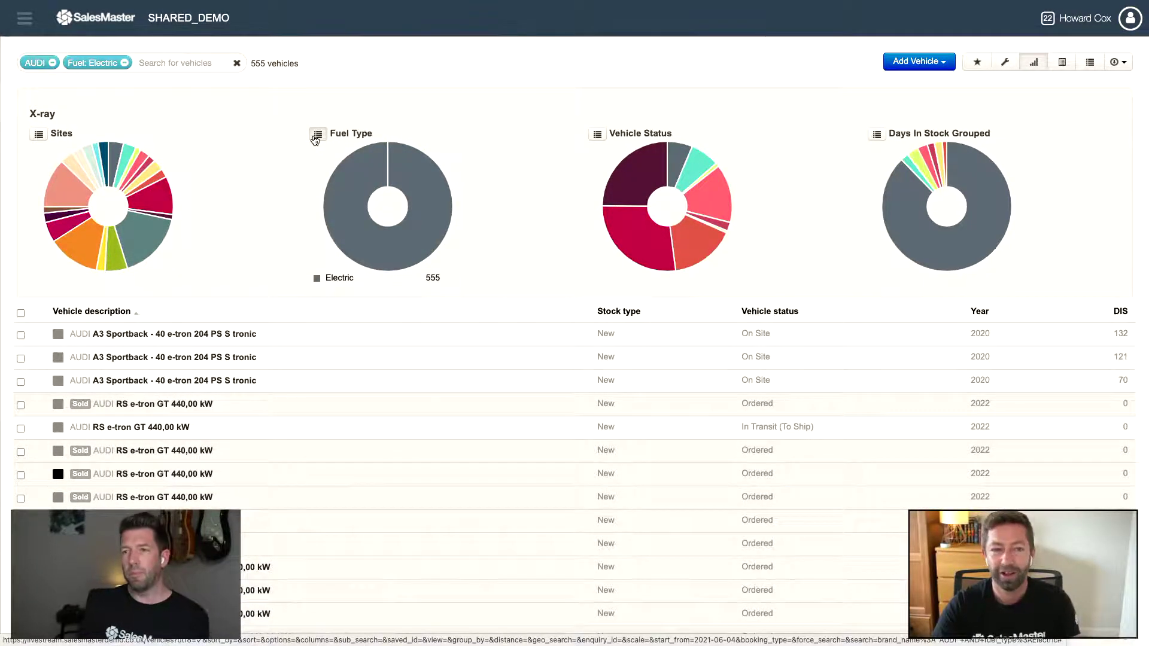
# Remove the electric fuel filter and show the breakdown lists for Fuel Type, Vehicle Status, Days In Stock Grouped and Sites
pyautogui.click(124, 63)
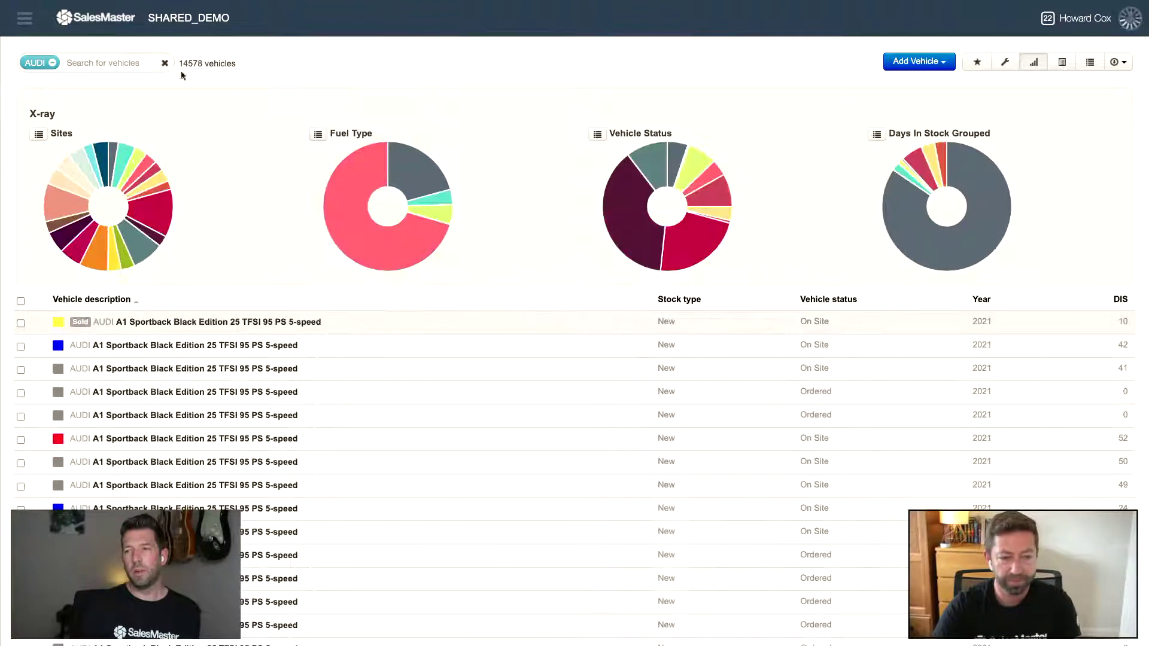
pyautogui.click(318, 136)
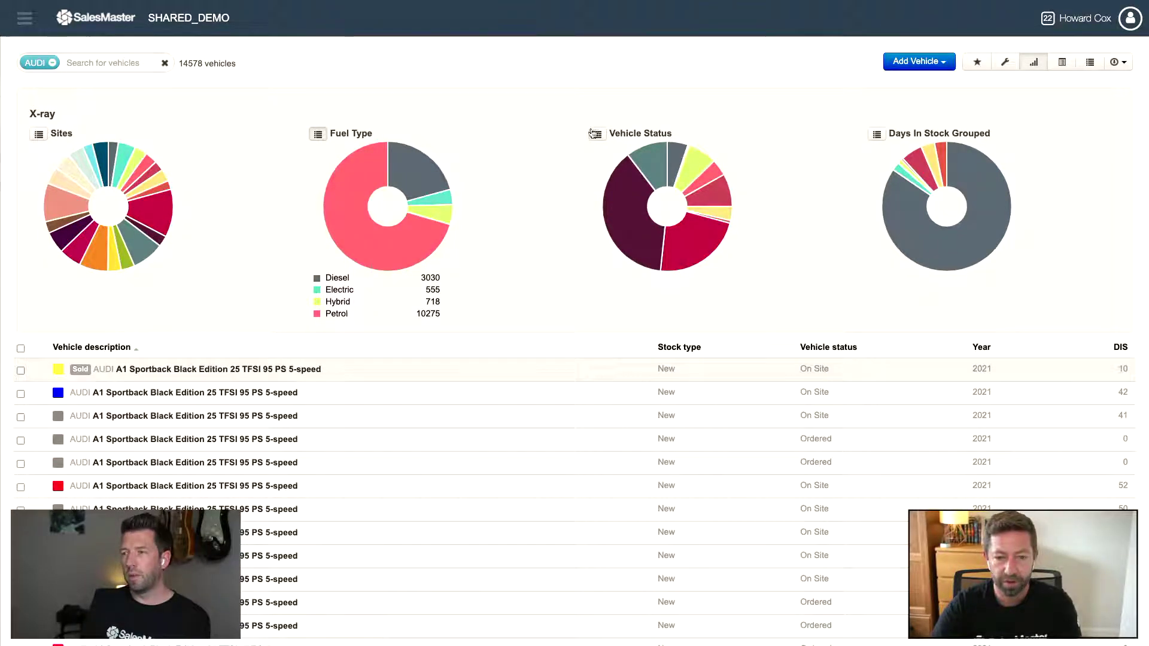
pyautogui.click(597, 134)
pyautogui.moveTo(632, 263)
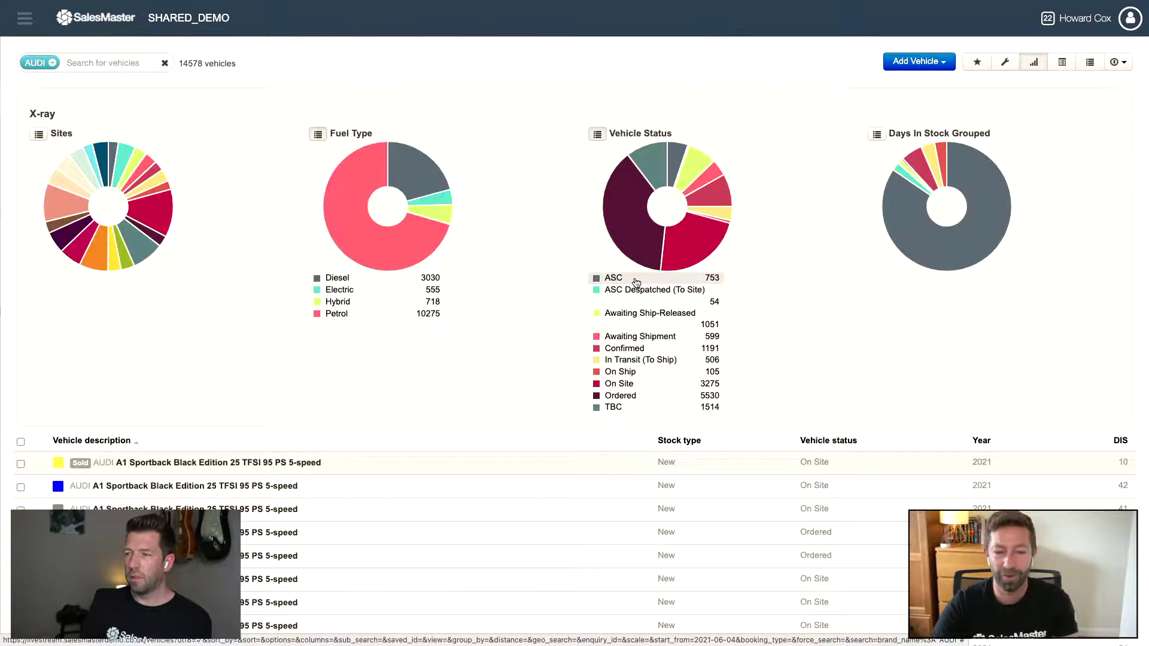
pyautogui.click(876, 134)
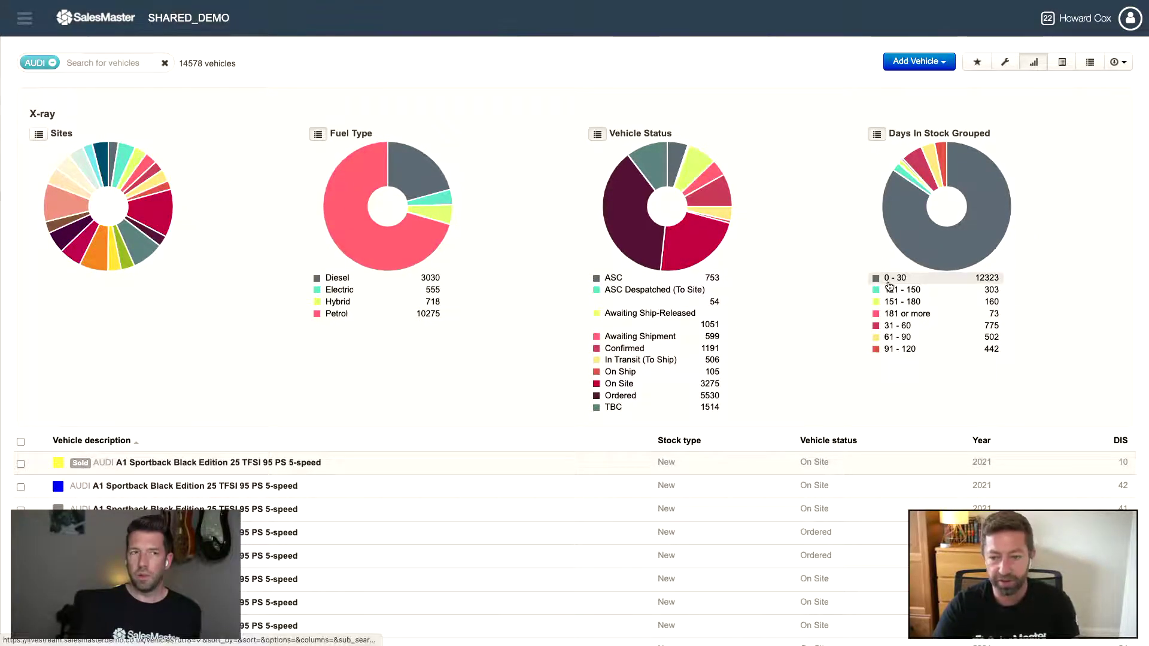
pyautogui.click(38, 135)
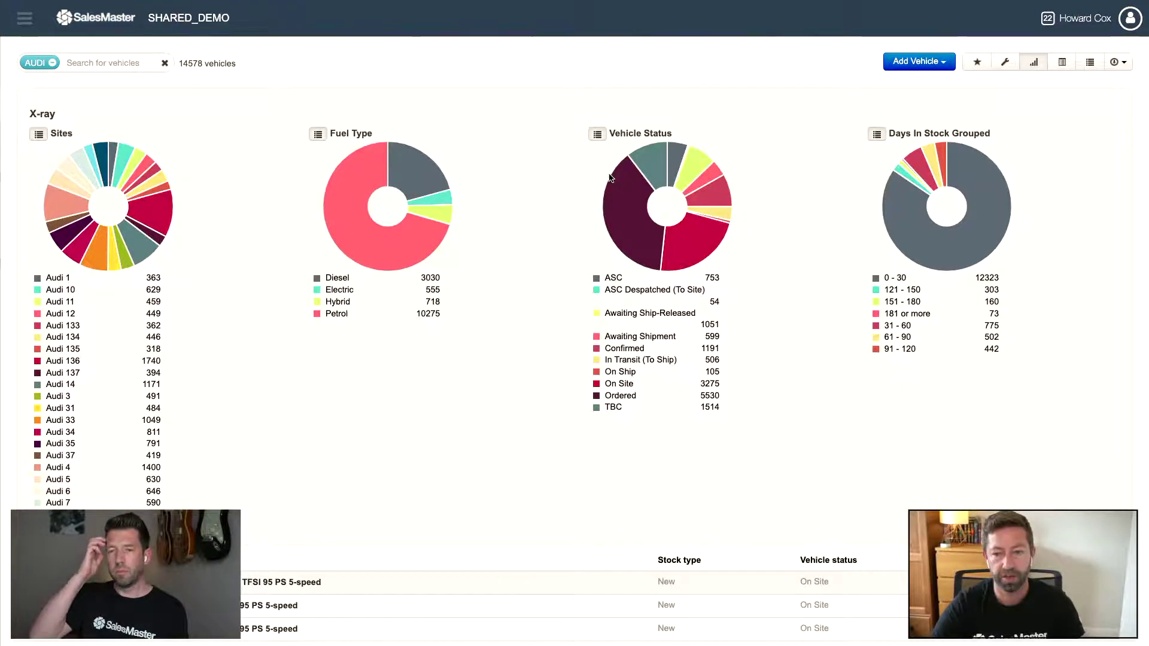
# Show the column configuration for the AUDI vehicle list and look through the columns in use and the available columns
pyautogui.click(1063, 62)
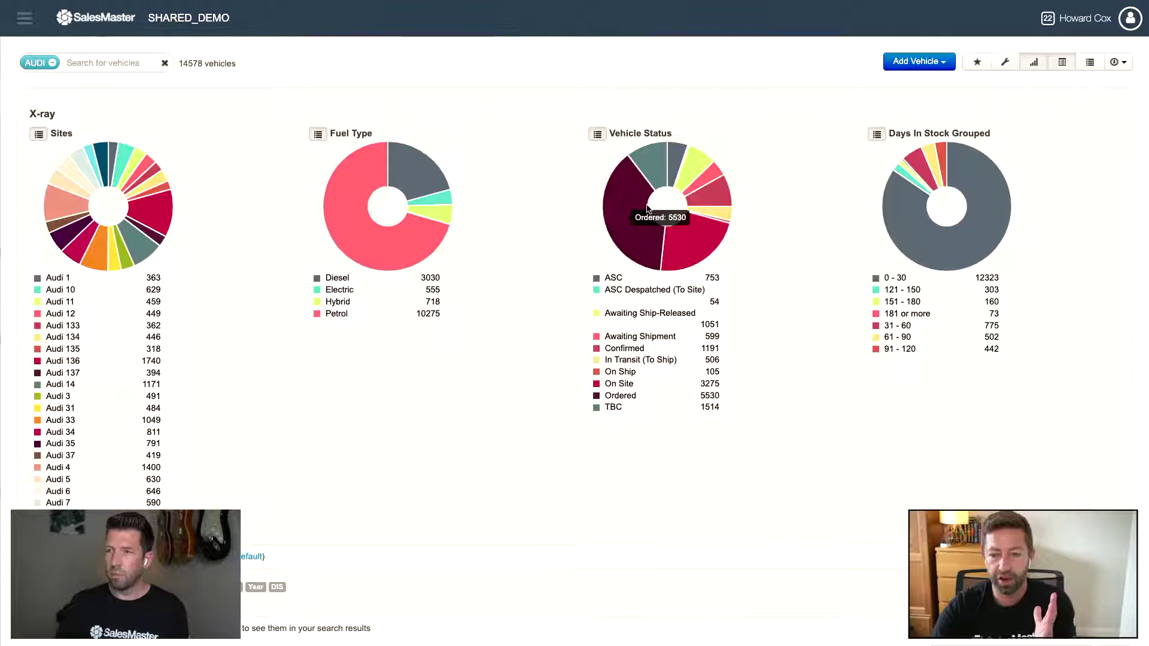
pyautogui.scroll(-6, 645, 207)
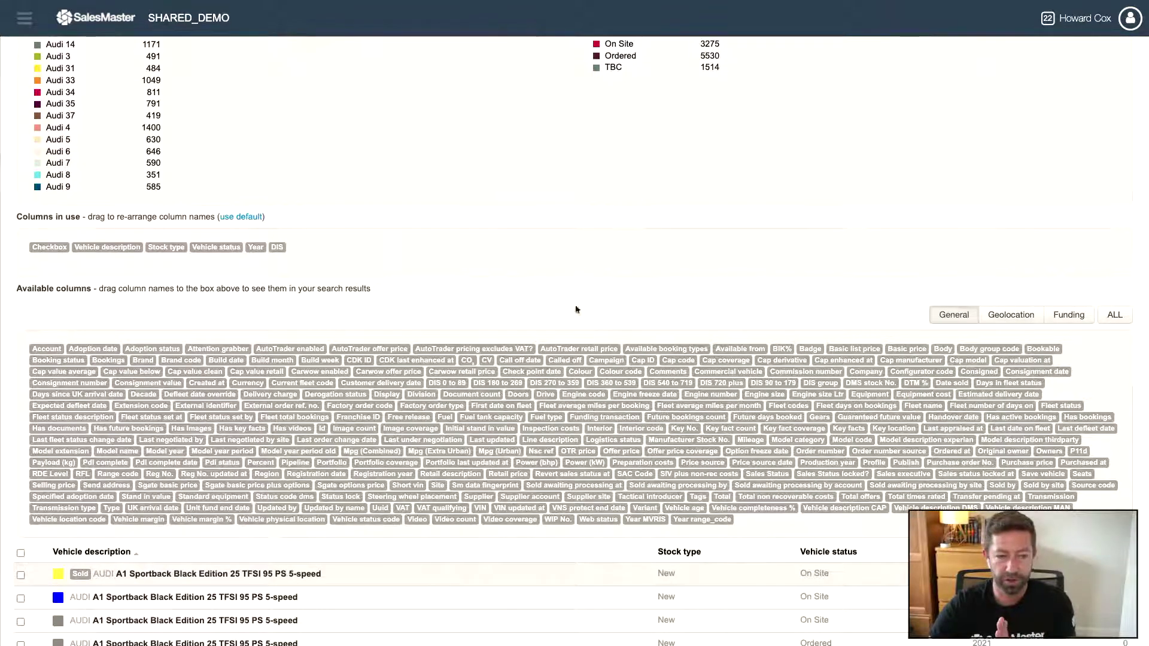
pyautogui.scroll(6, 598, 328)
# Hide the breakdown lists under the Sites, Fuel Type, Vehicle Status and Days In Stock Grouped charts, and review the charts with the column options
pyautogui.click(38, 135)
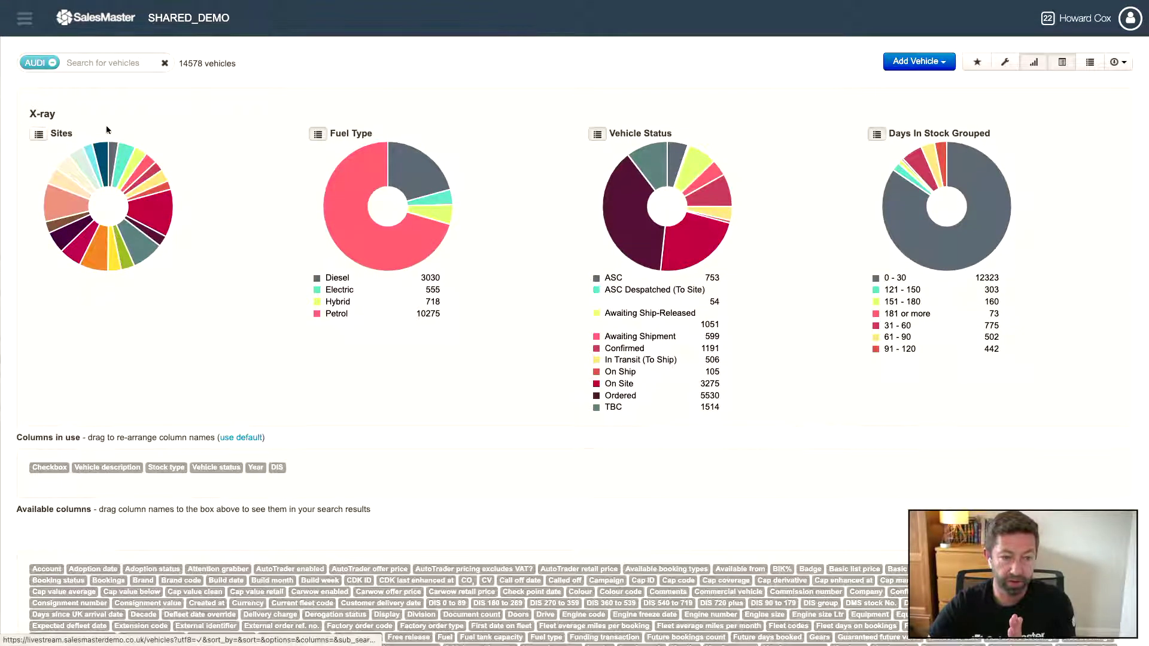
pyautogui.click(317, 134)
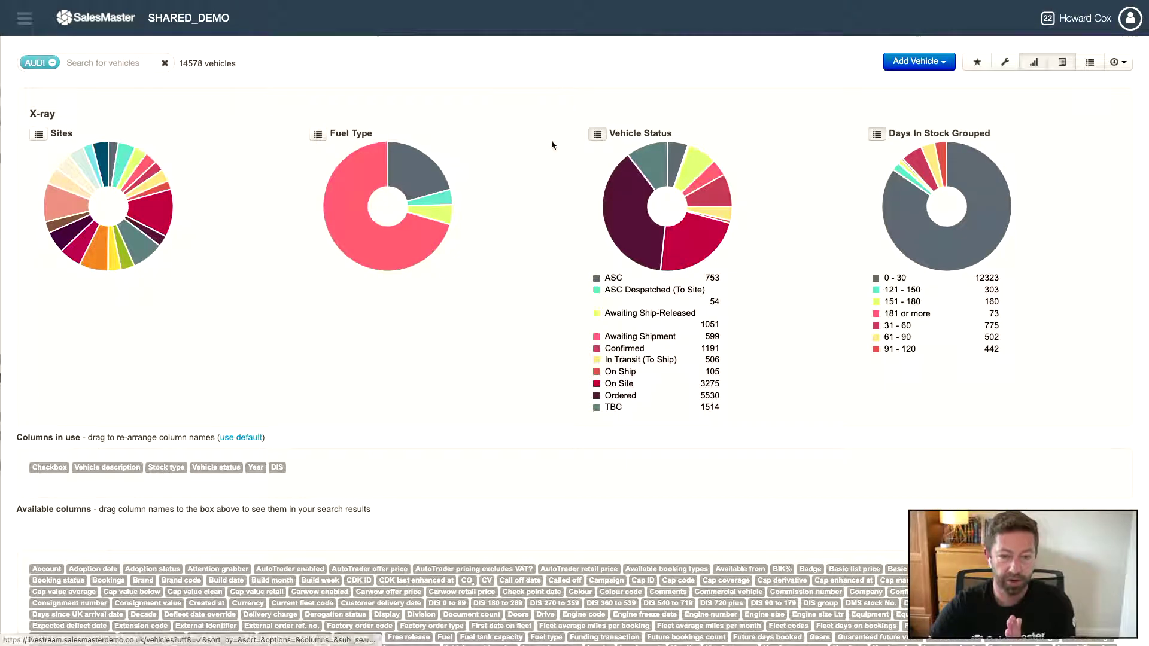
pyautogui.click(597, 134)
pyautogui.click(876, 134)
pyautogui.scroll(-1, 580, 242)
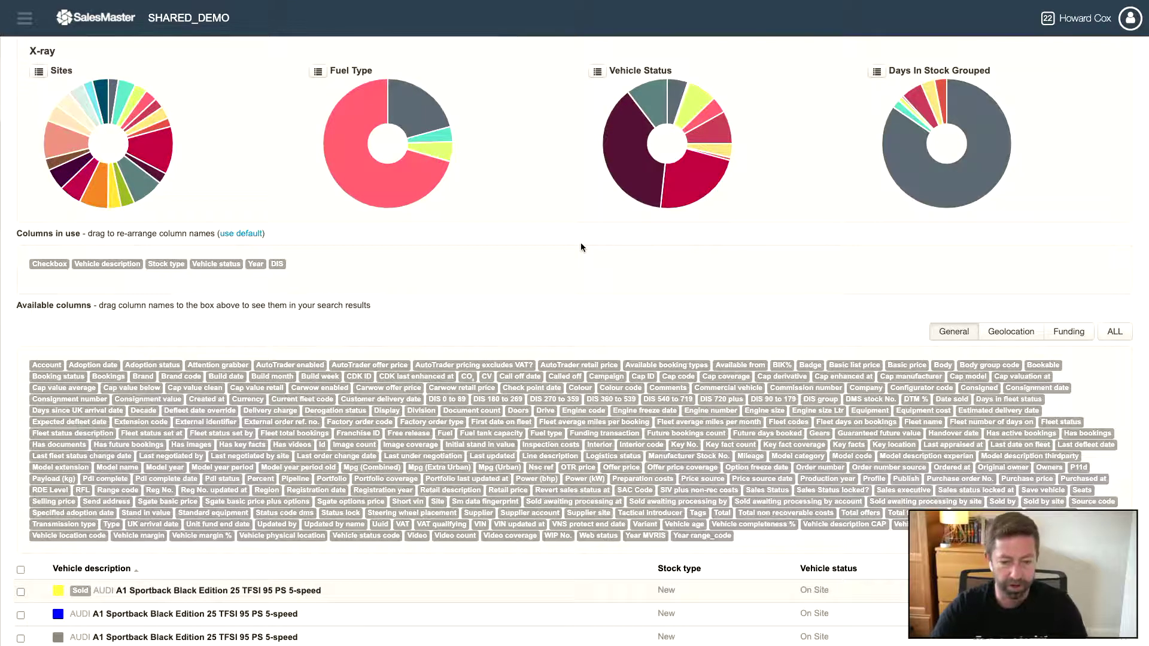
pyautogui.scroll(1, 465, 281)
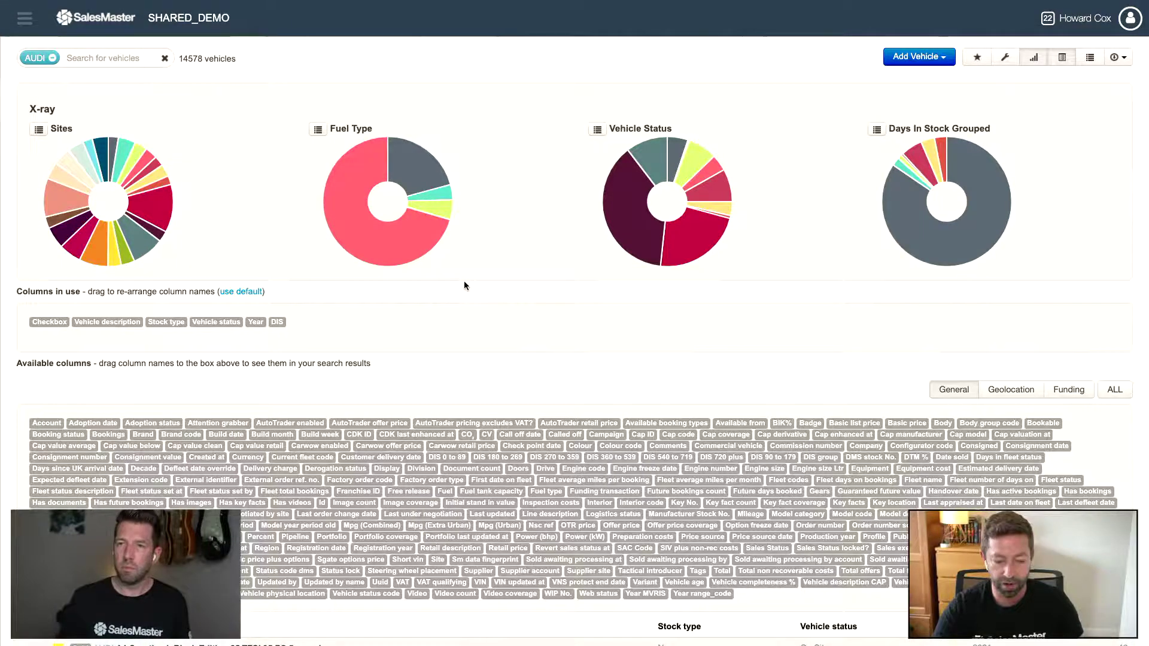
pyautogui.moveTo(408, 175)
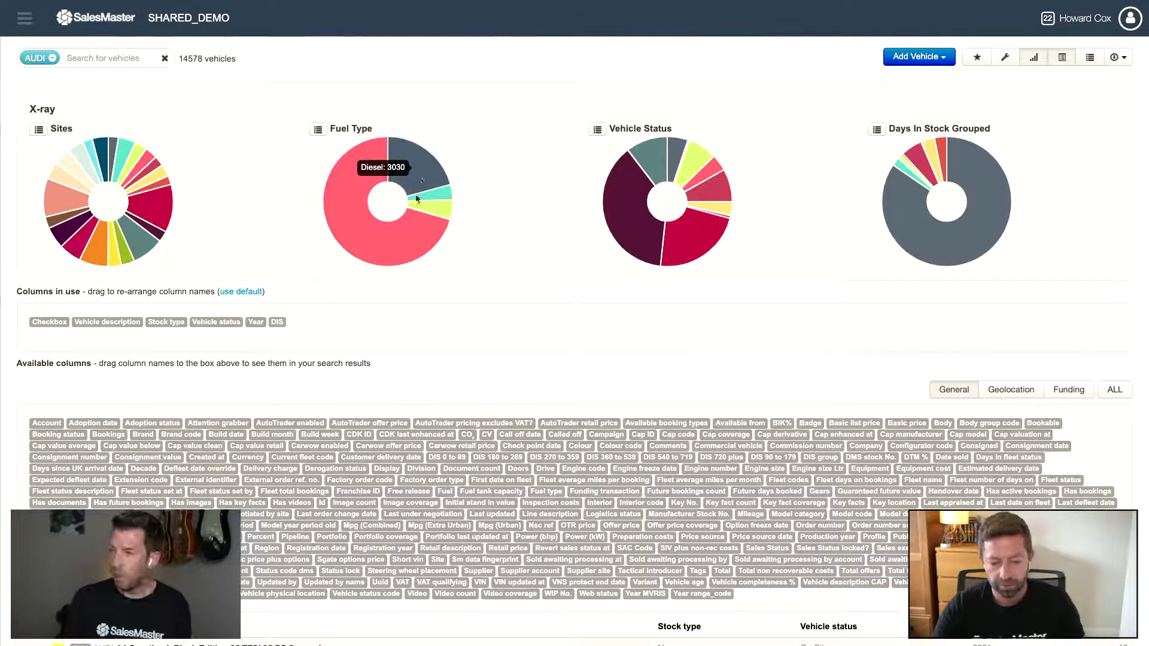
pyautogui.scroll(-3, 421, 203)
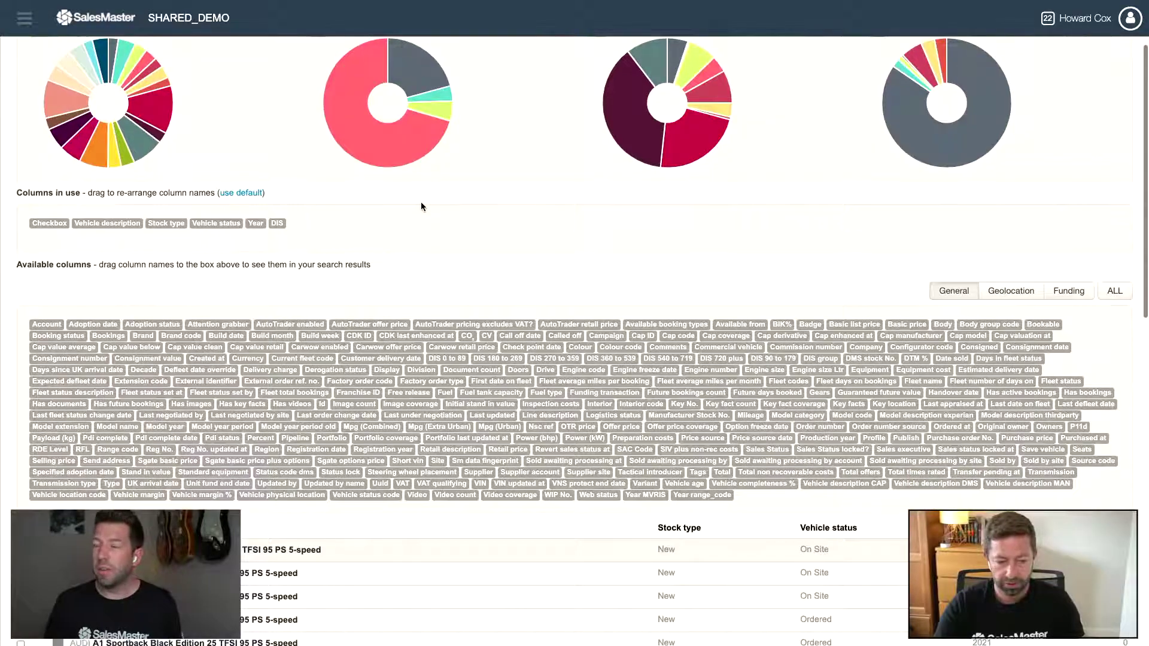
pyautogui.scroll(3, 421, 202)
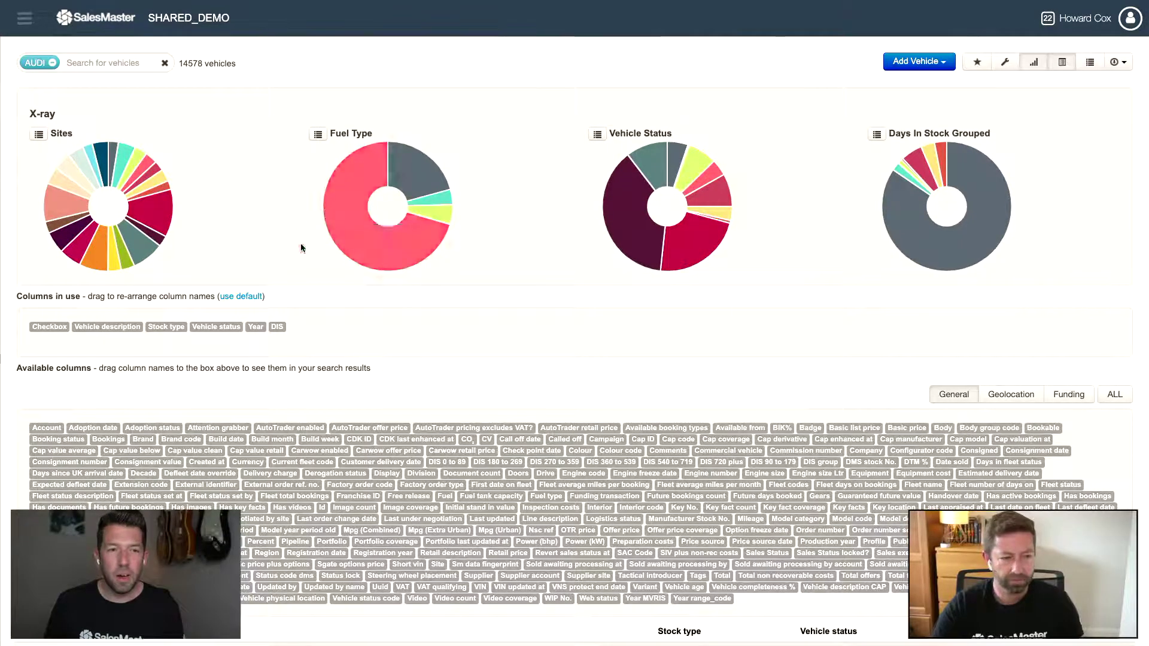
# Hide the X-Ray charts and the column configuration, and open the Reports page
pyautogui.click(1033, 62)
pyautogui.click(1061, 62)
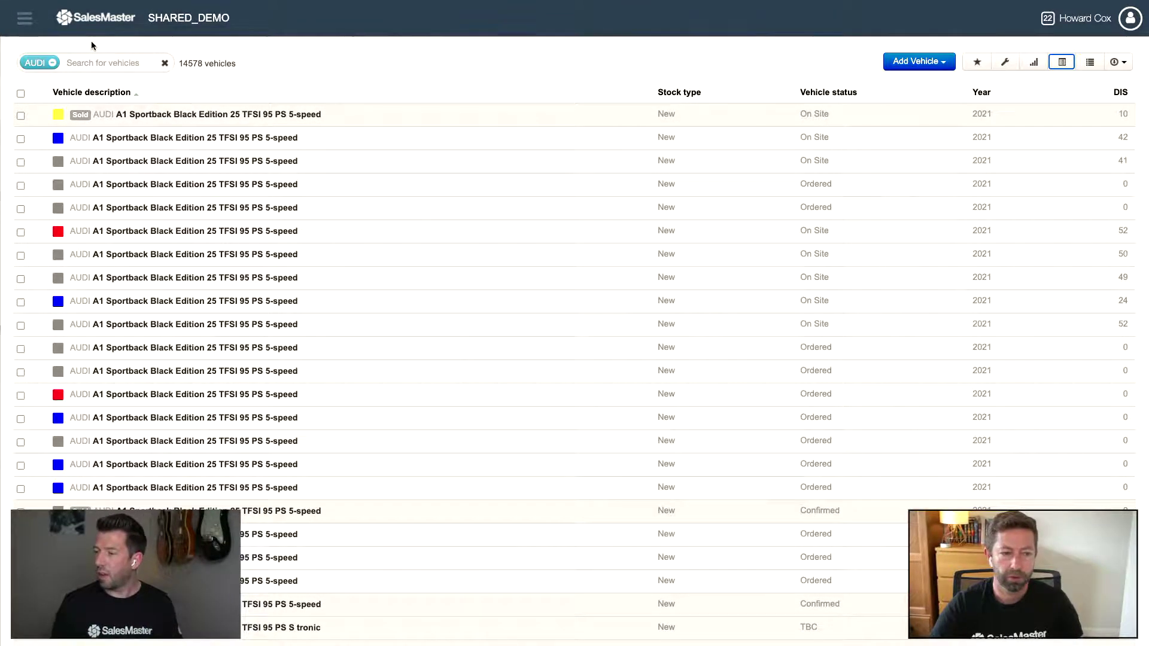
pyautogui.click(24, 18)
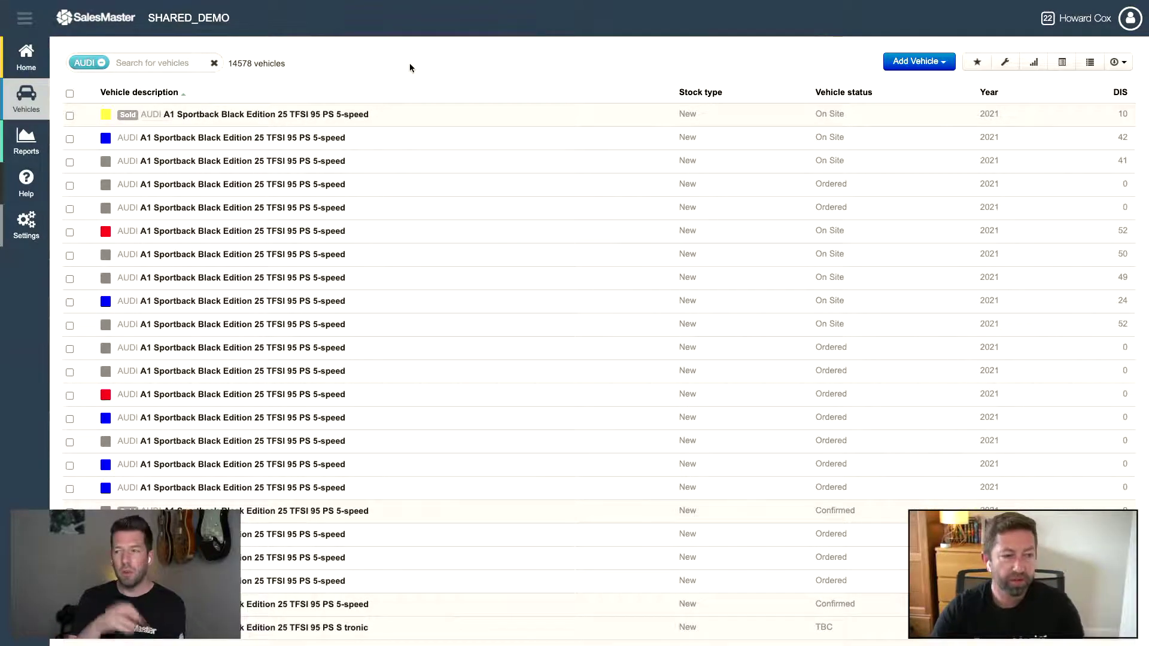
pyautogui.click(44, 142)
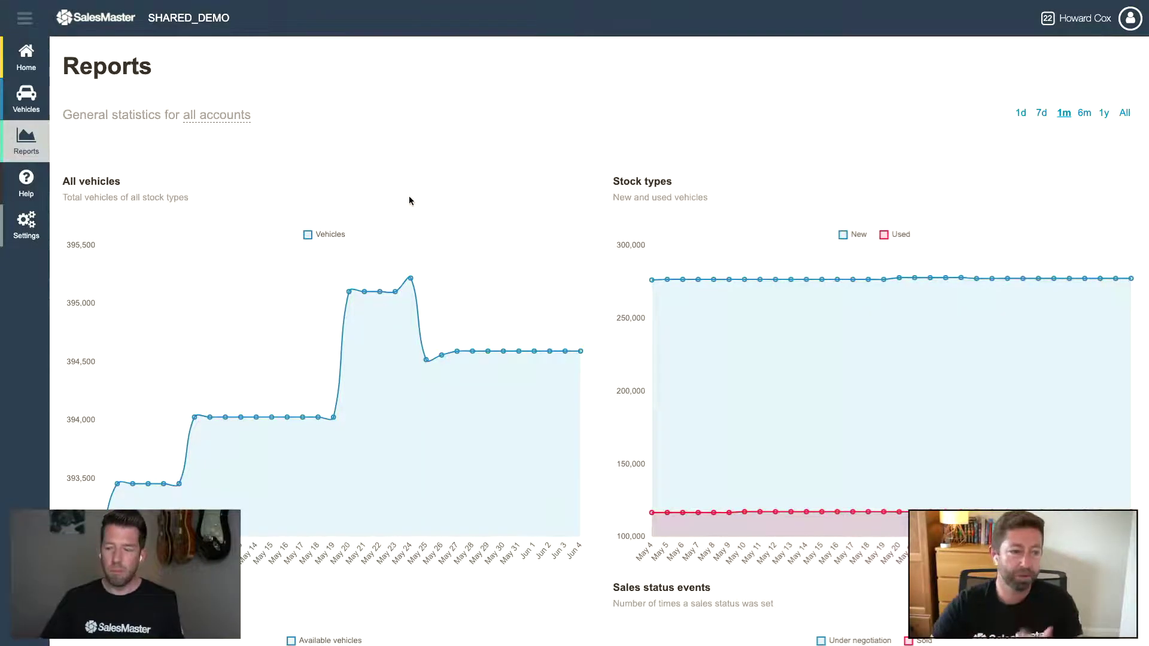
# Check the Reports section of the side navigation and collapse the navigation
pyautogui.click(24, 18)
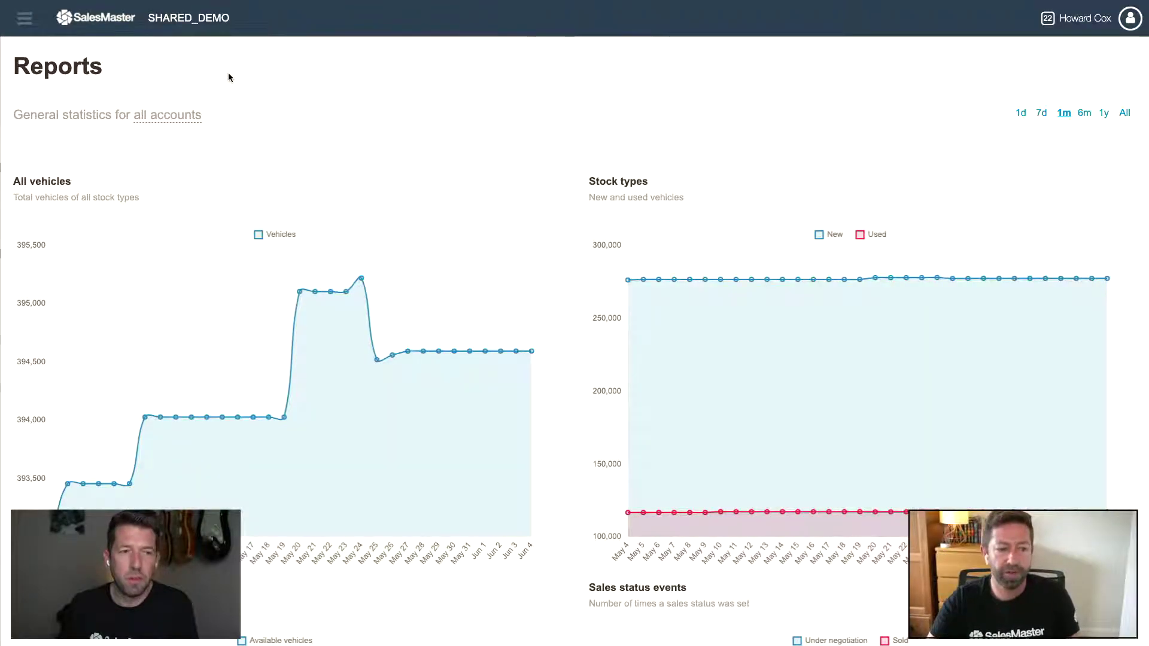
pyautogui.click(30, 35)
pyautogui.click(34, 138)
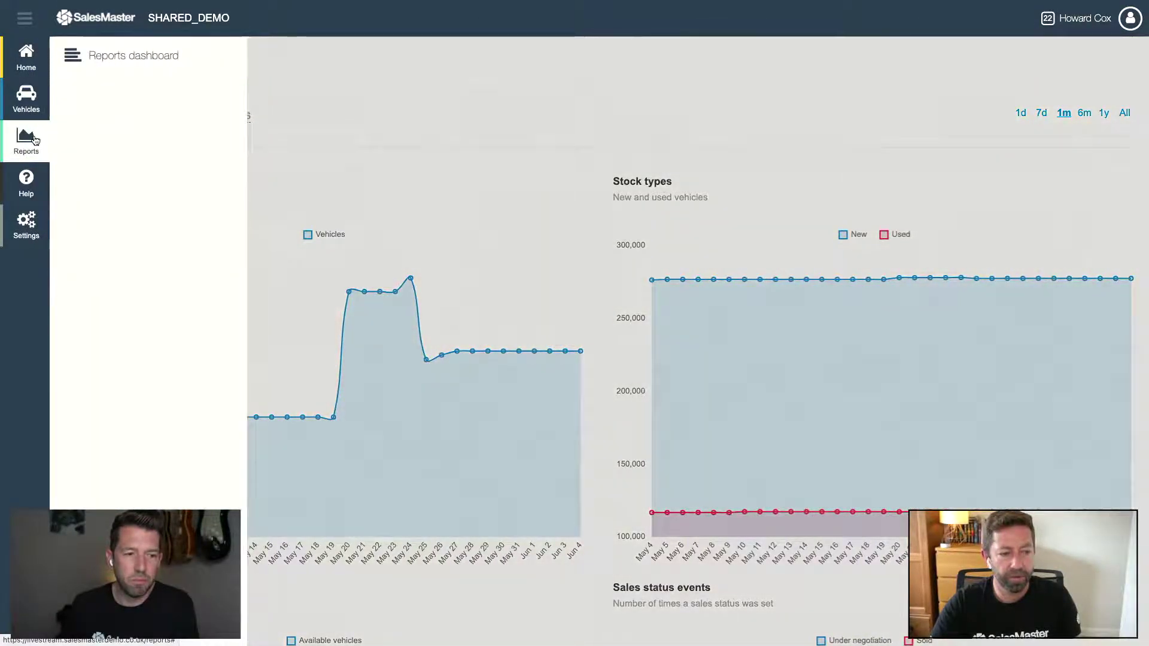
pyautogui.click(329, 127)
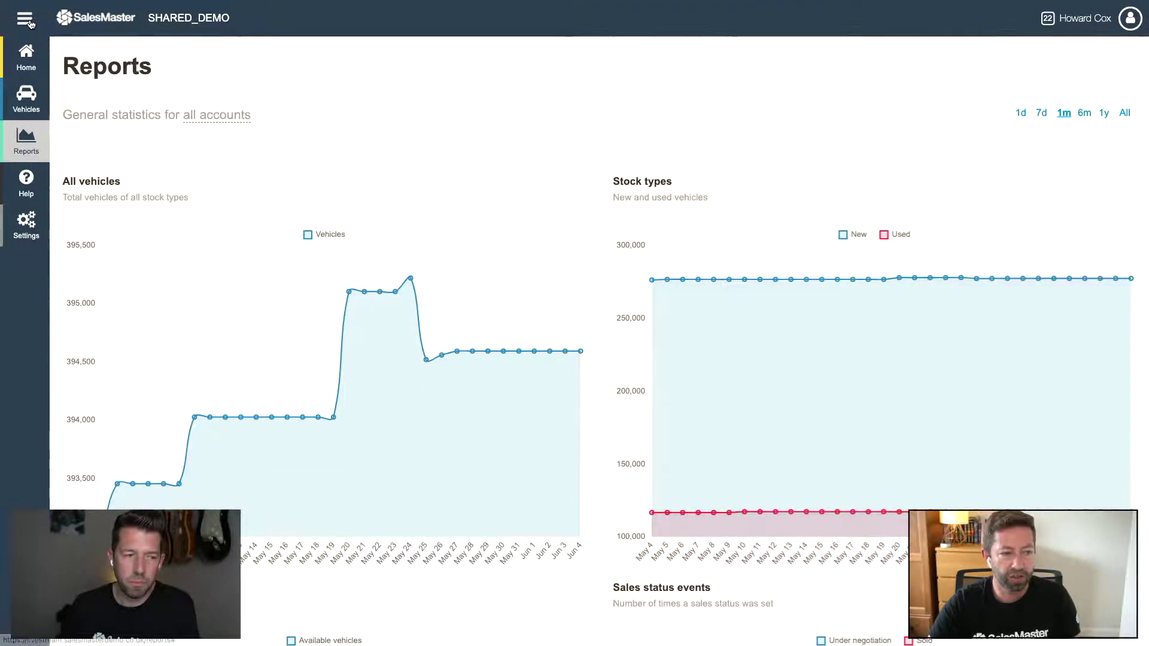
pyautogui.click(30, 22)
# Examine the one-month All vehicles and Stock types charts for all accounts, including individual daily points for new and used vehicles
pyautogui.scroll(-1, 320, 113)
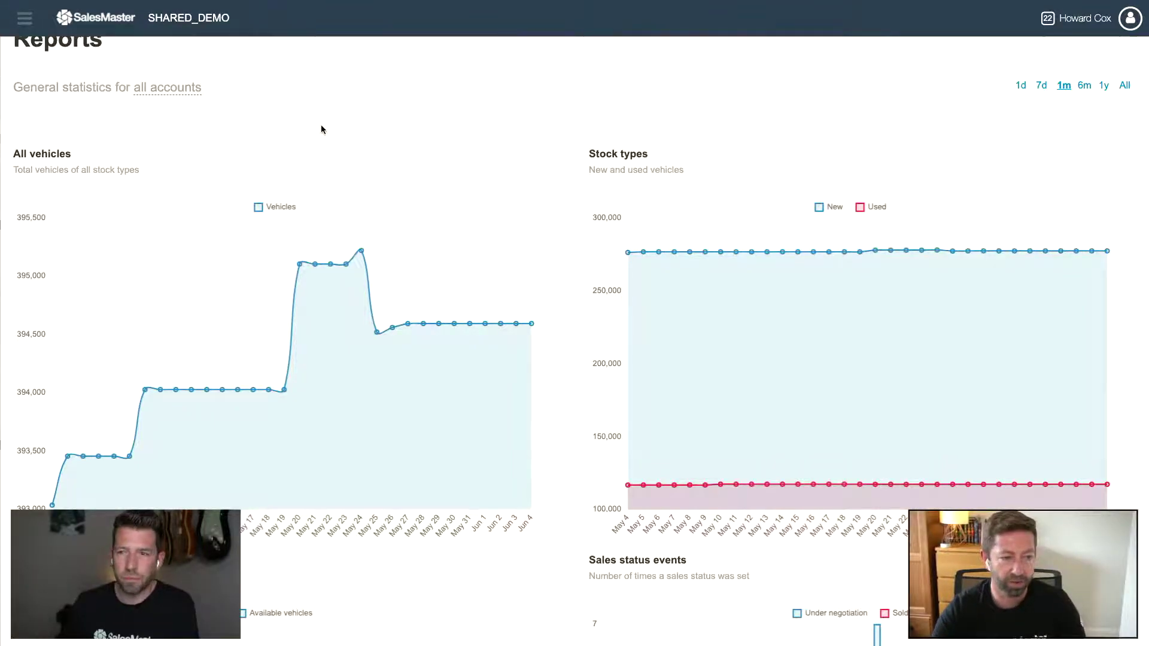
pyautogui.scroll(-1, 320, 132)
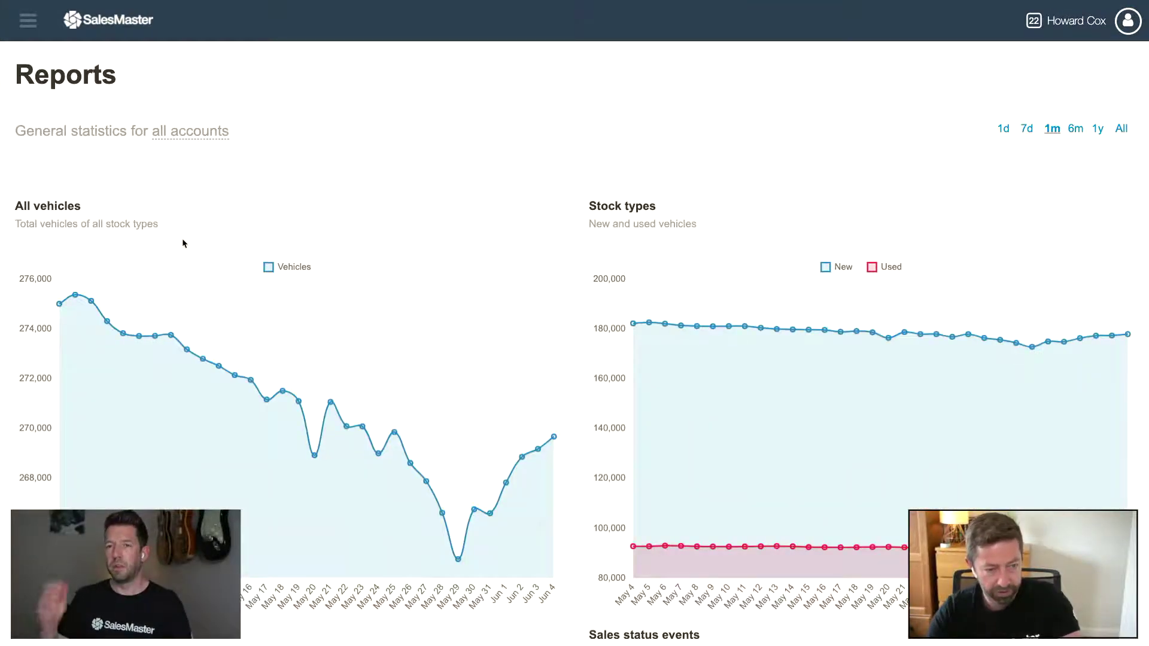
pyautogui.scroll(-2, 363, 248)
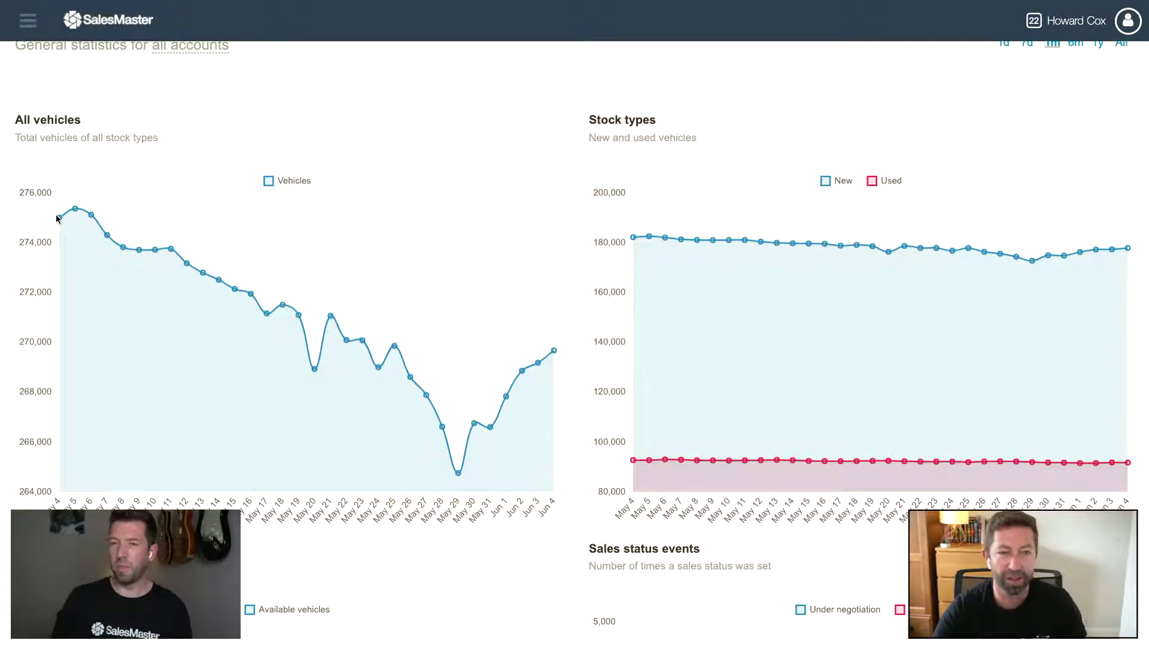
pyautogui.moveTo(60, 221)
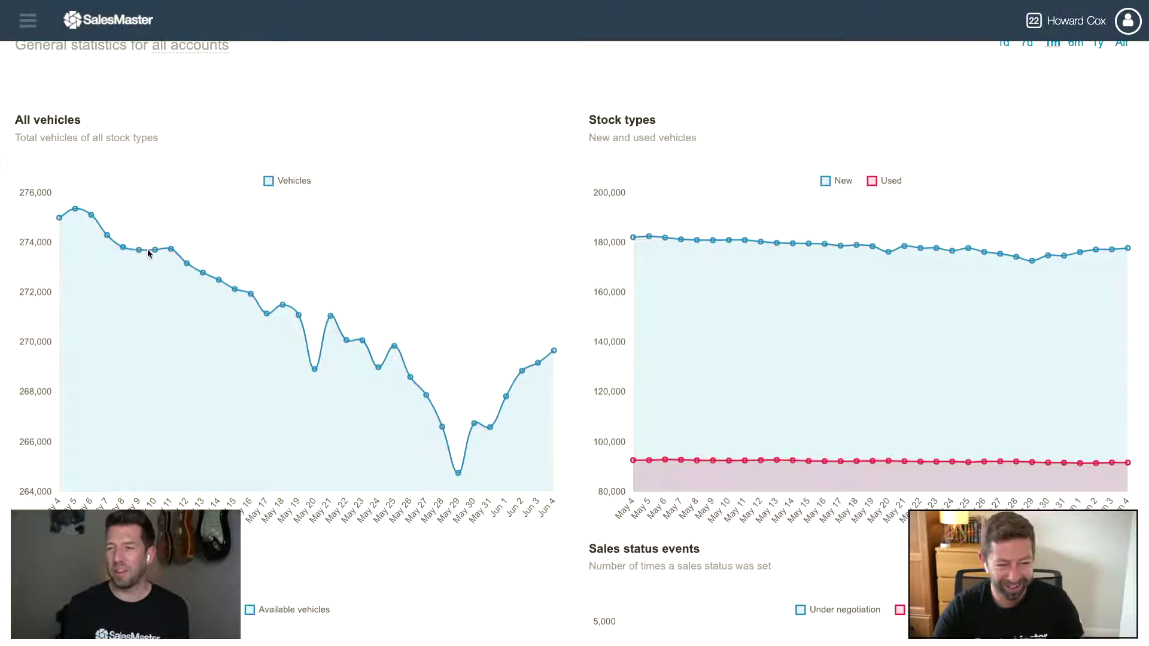
pyautogui.scroll(1, 235, 249)
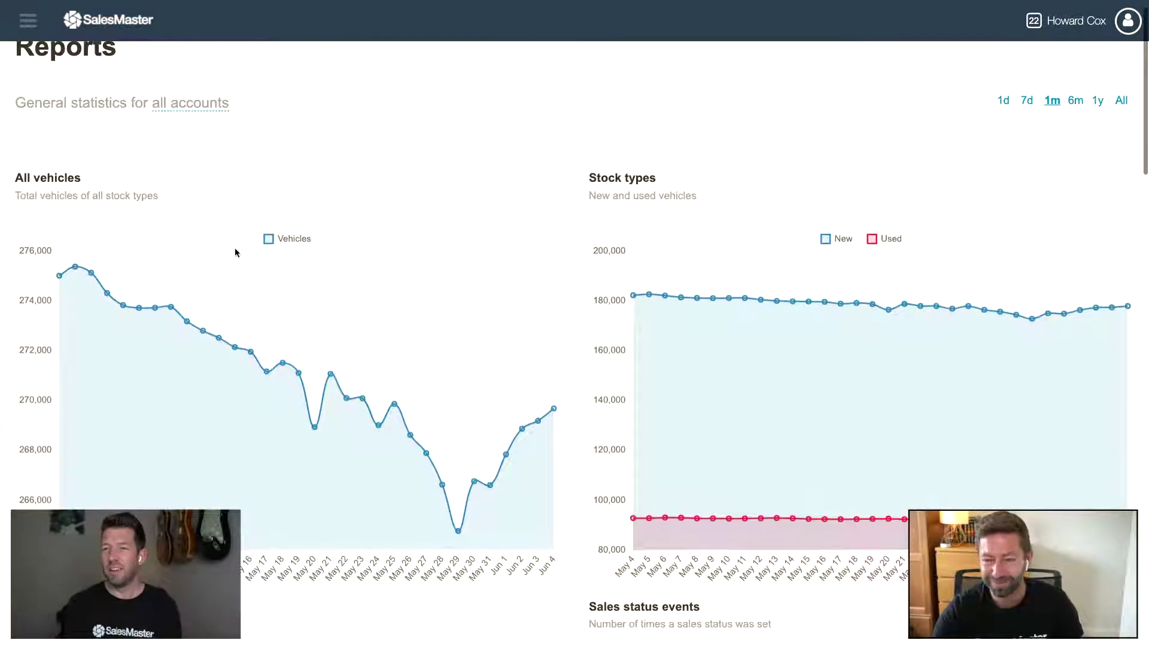
pyautogui.scroll(-1, 234, 252)
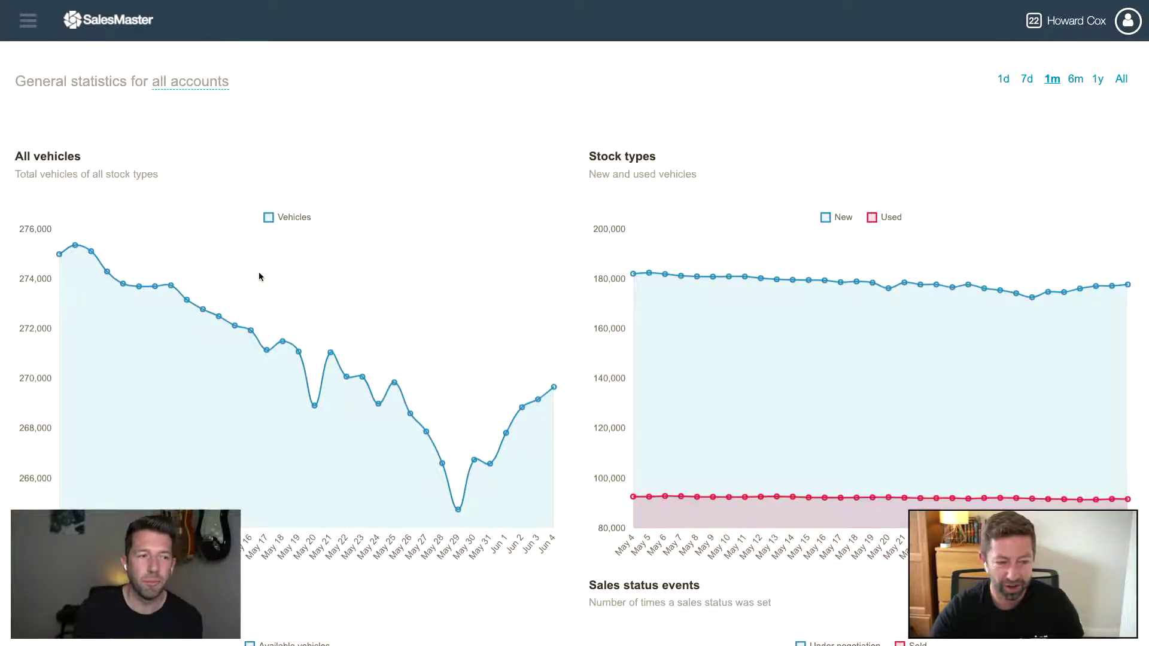
pyautogui.moveTo(456, 509)
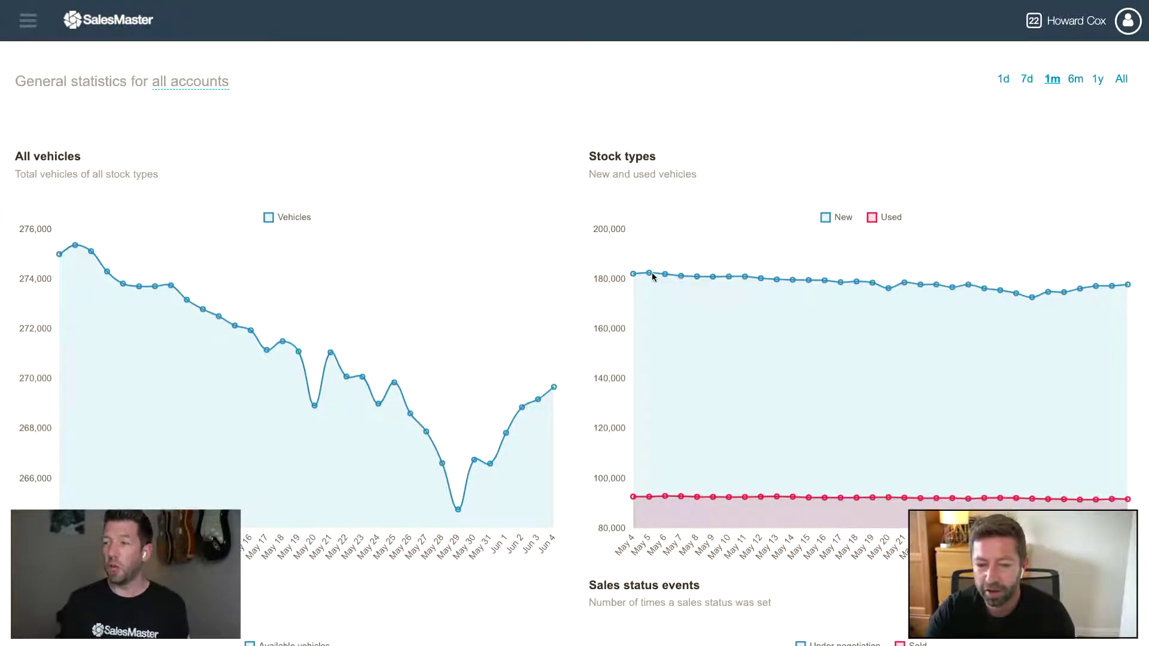
pyautogui.moveTo(636, 498)
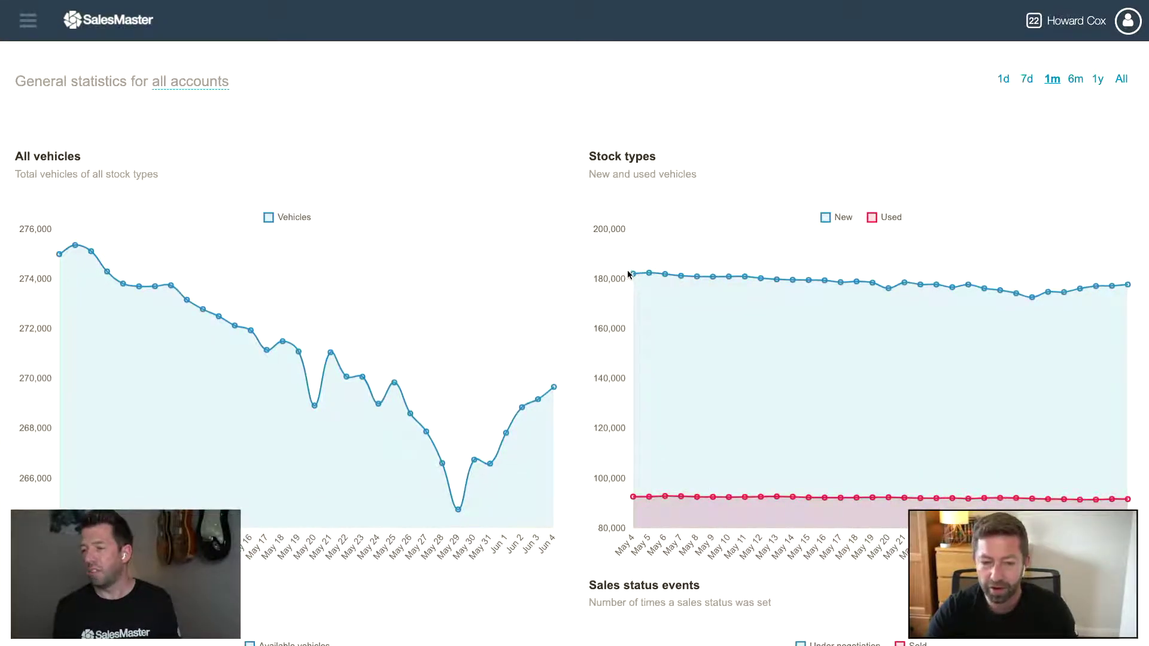
pyautogui.moveTo(633, 274)
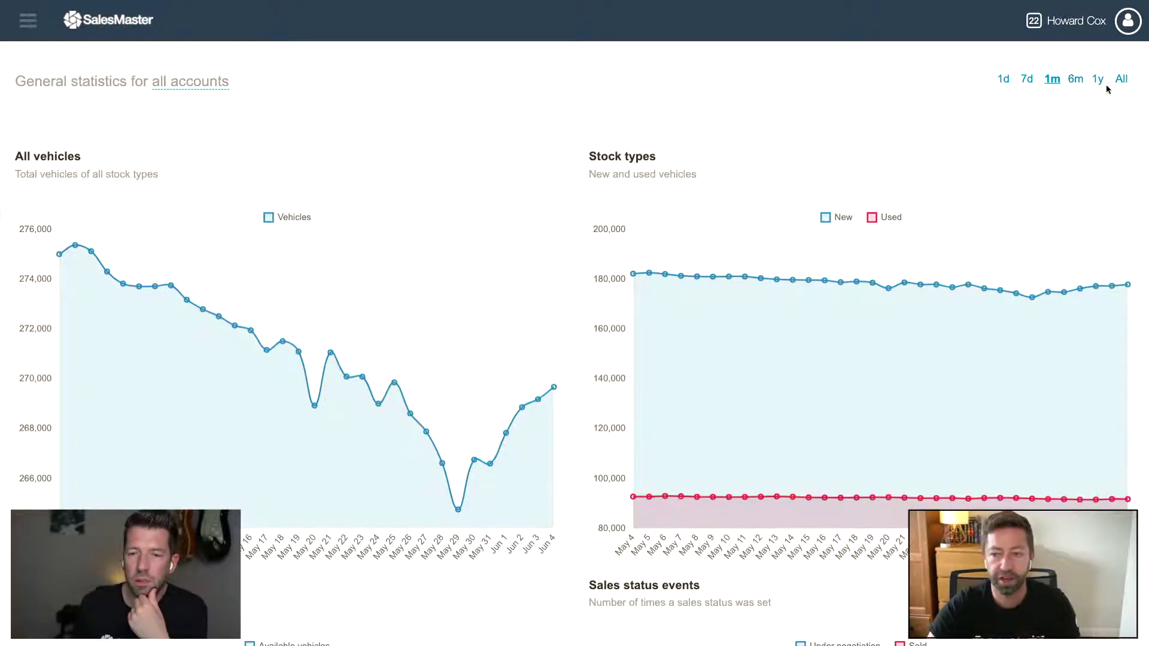
pyautogui.scroll(-1, 880, 285)
pyautogui.scroll(1, 880, 285)
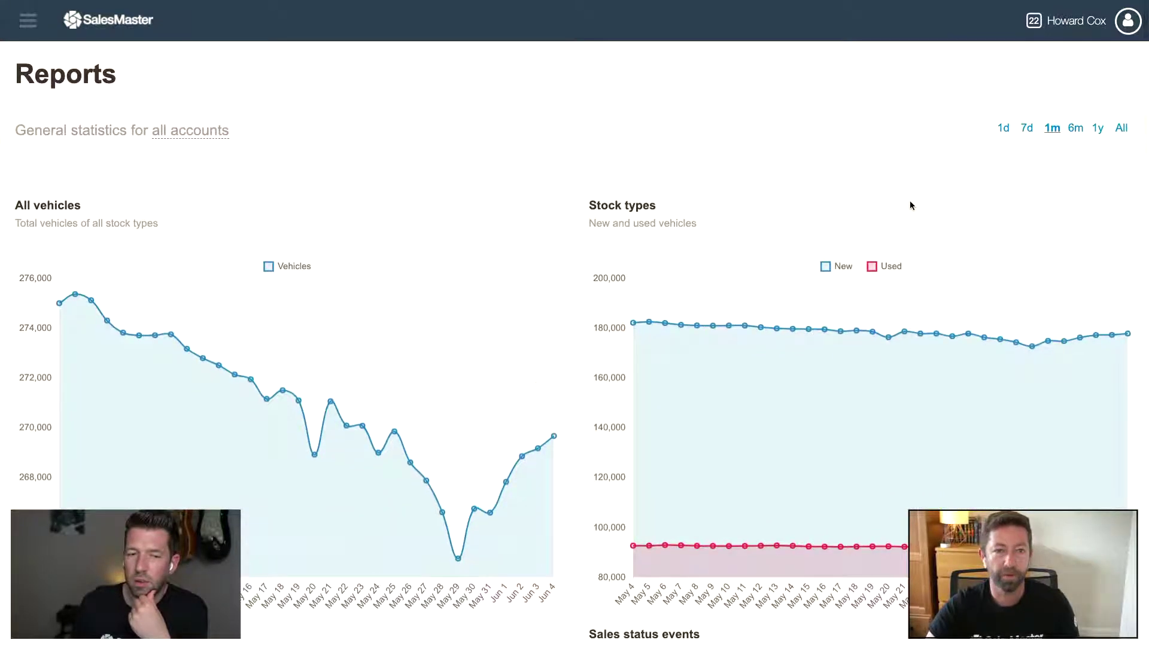
# Examine the Available vehicles chart in the reports through to its most recent daily point
pyautogui.scroll(-3, 910, 203)
pyautogui.scroll(-1, 910, 205)
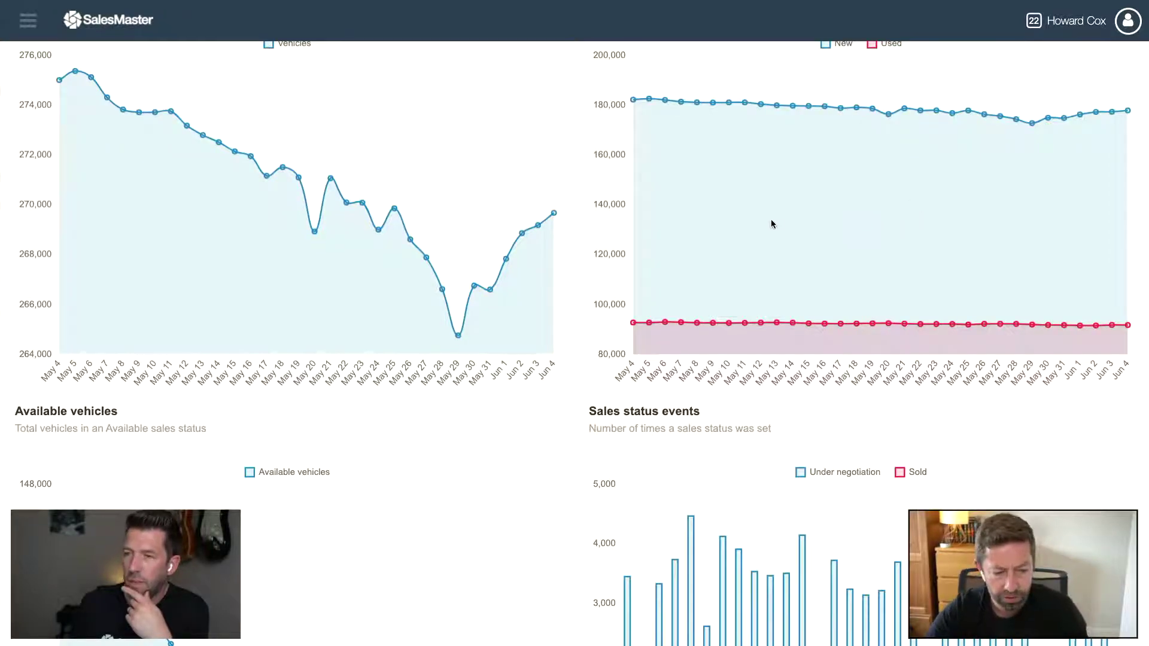
pyautogui.scroll(-1, 771, 224)
pyautogui.scroll(-4, 771, 224)
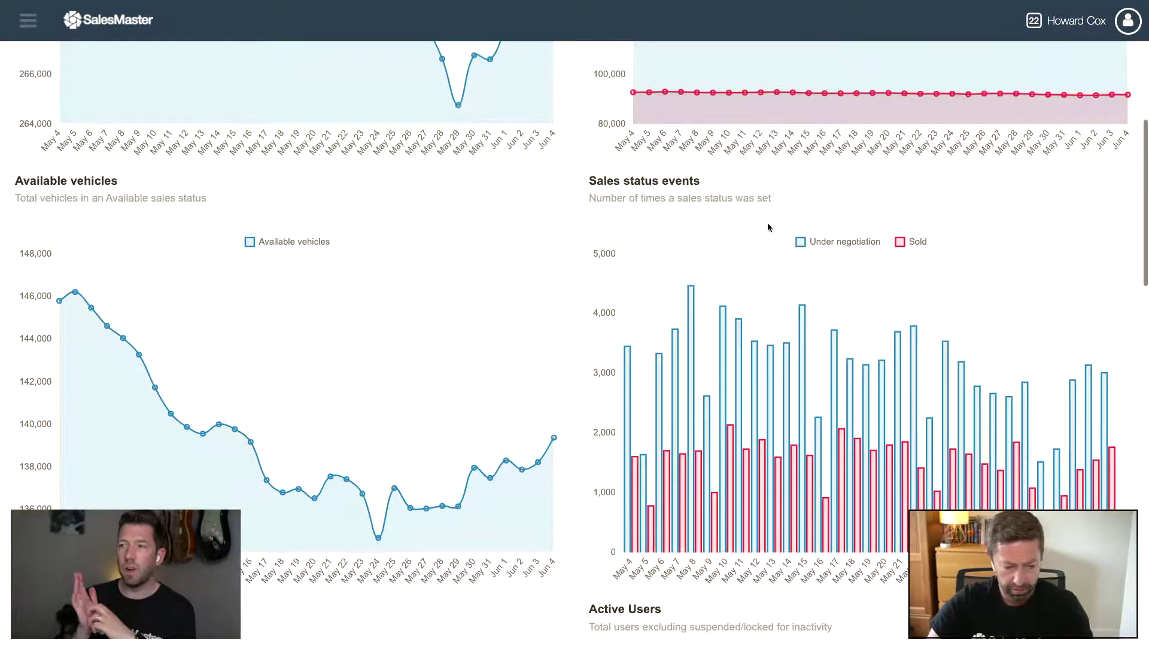
pyautogui.scroll(1, 185, 264)
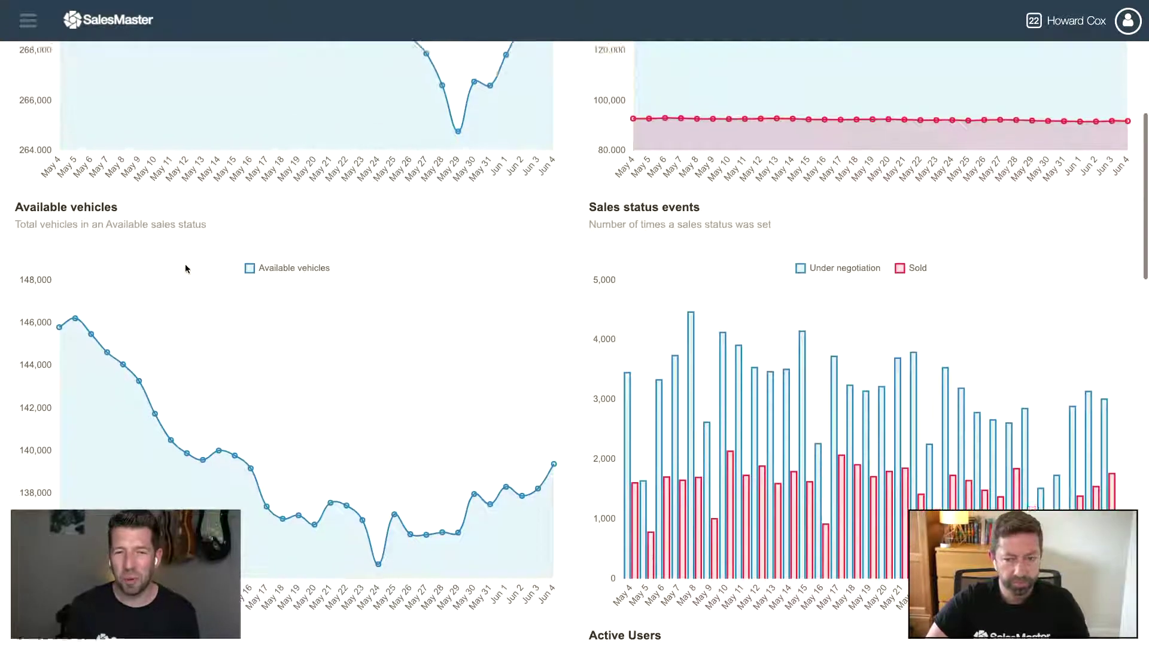
pyautogui.scroll(1, 185, 263)
pyautogui.scroll(-1, 185, 264)
pyautogui.scroll(-2, 184, 267)
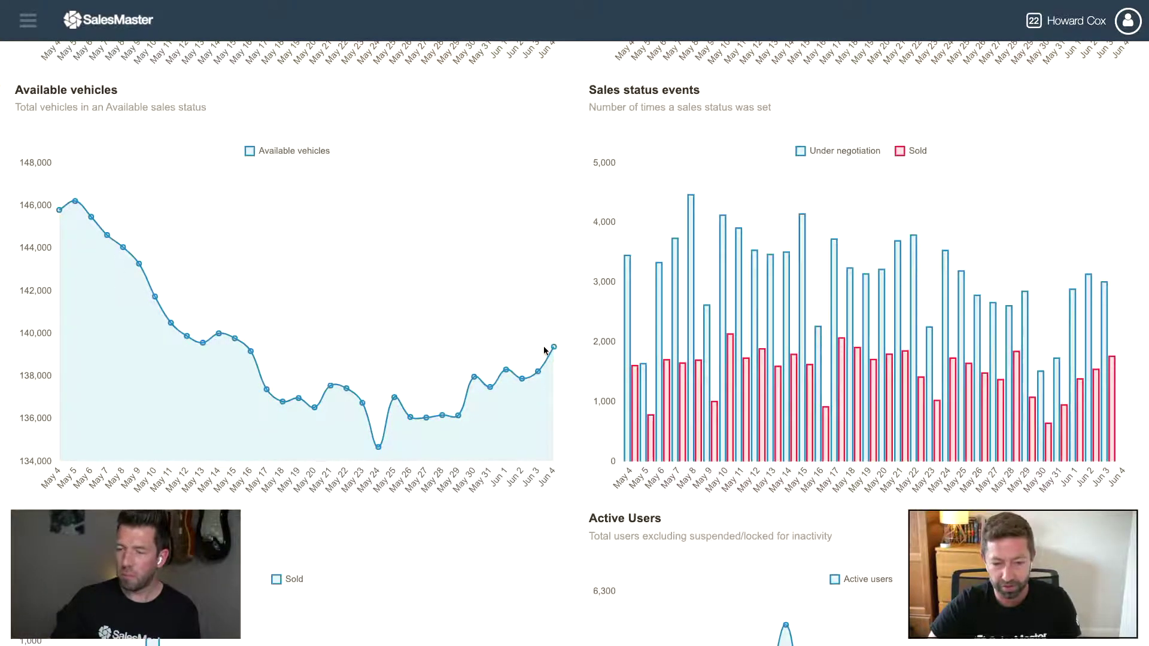
pyautogui.moveTo(554, 349)
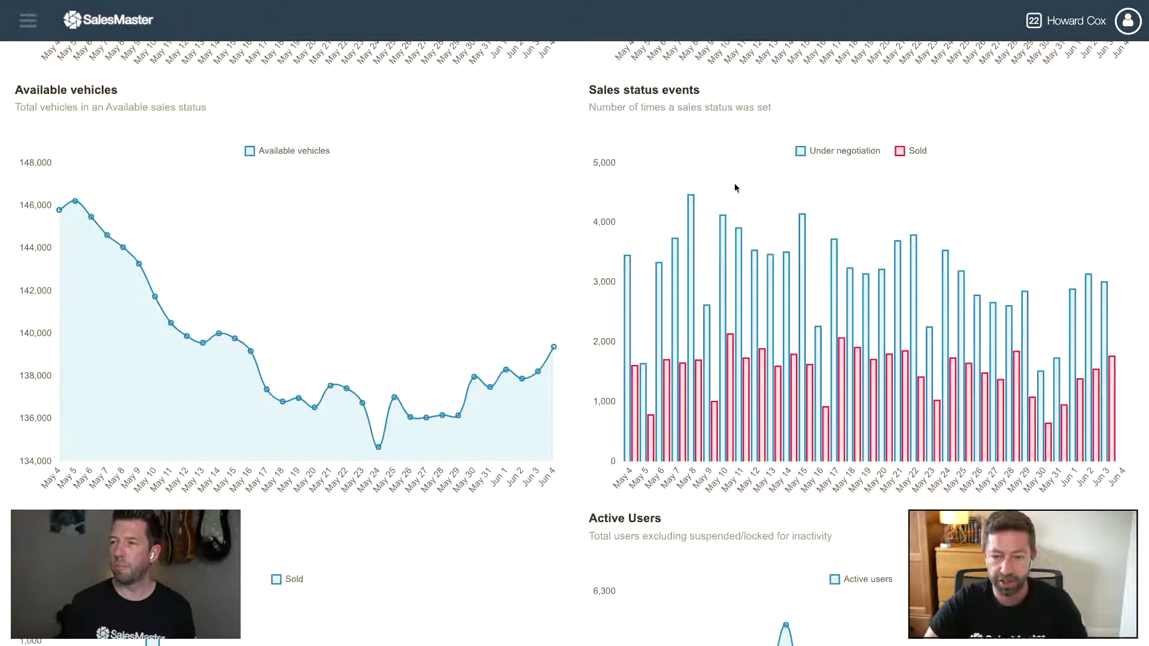
# Examine the Sales status events chart, comparing the daily Under negotiation and Sold bars
pyautogui.moveTo(692, 212)
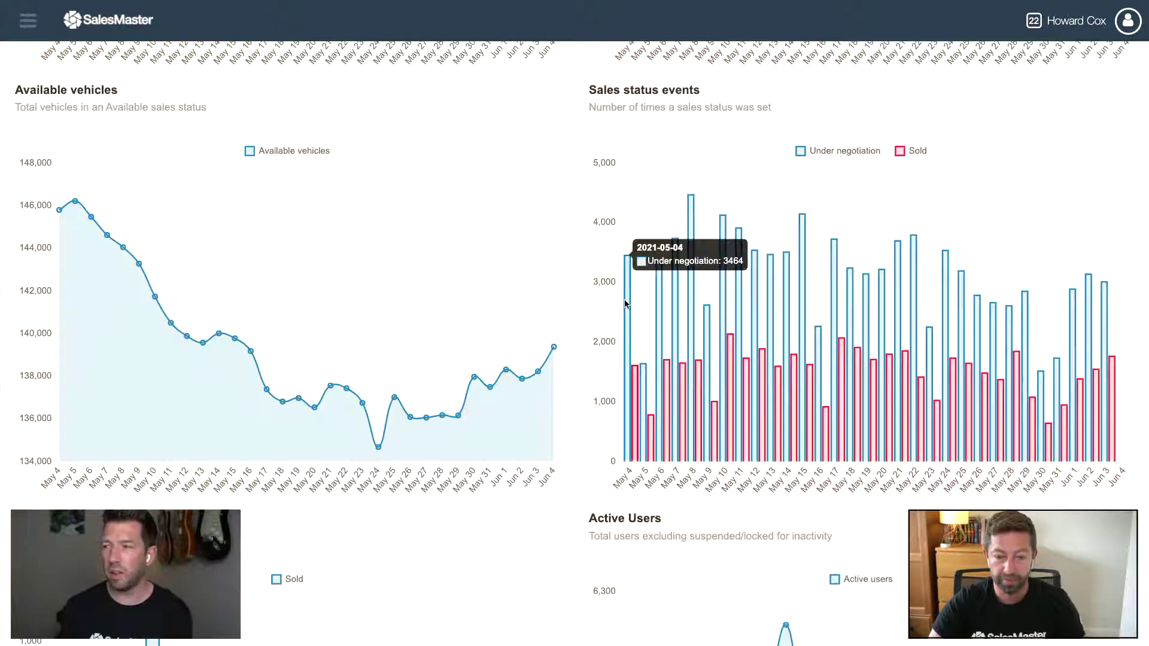
pyautogui.moveTo(644, 371)
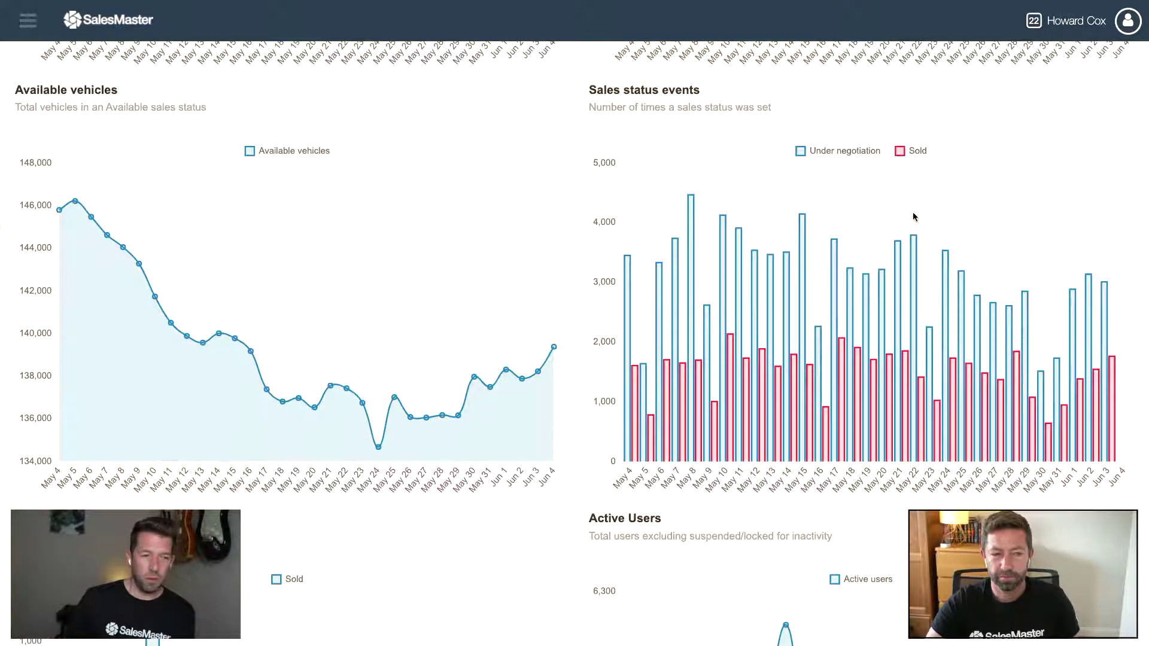
pyautogui.scroll(-1, 914, 217)
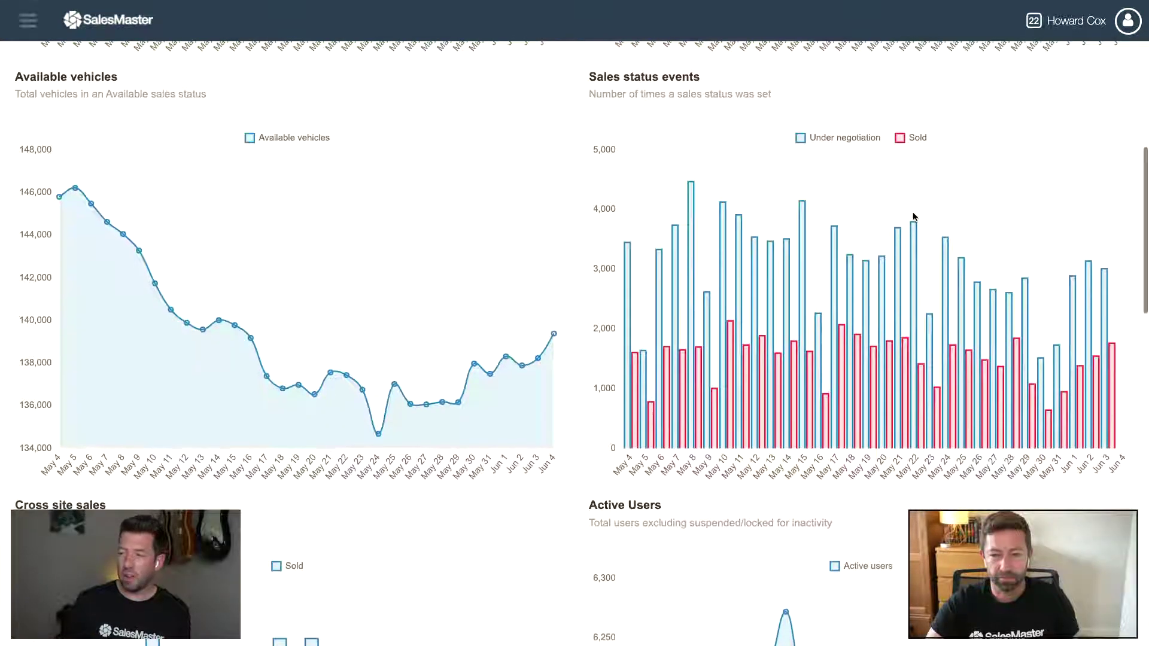
pyautogui.scroll(2, 914, 216)
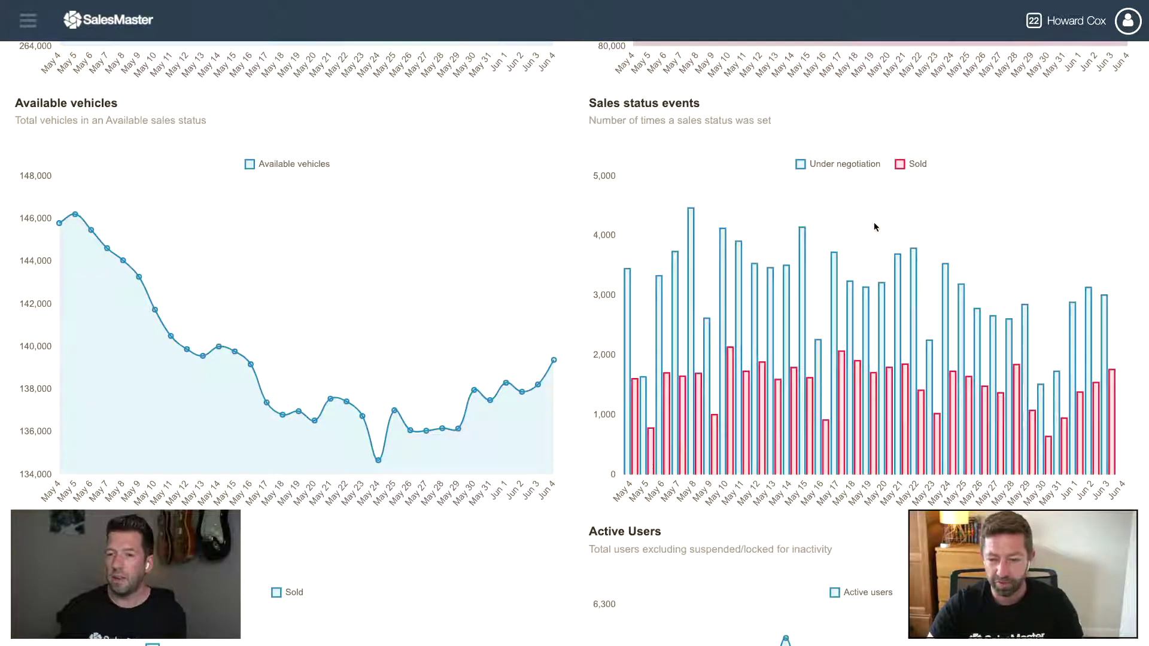
pyautogui.scroll(-1, 734, 195)
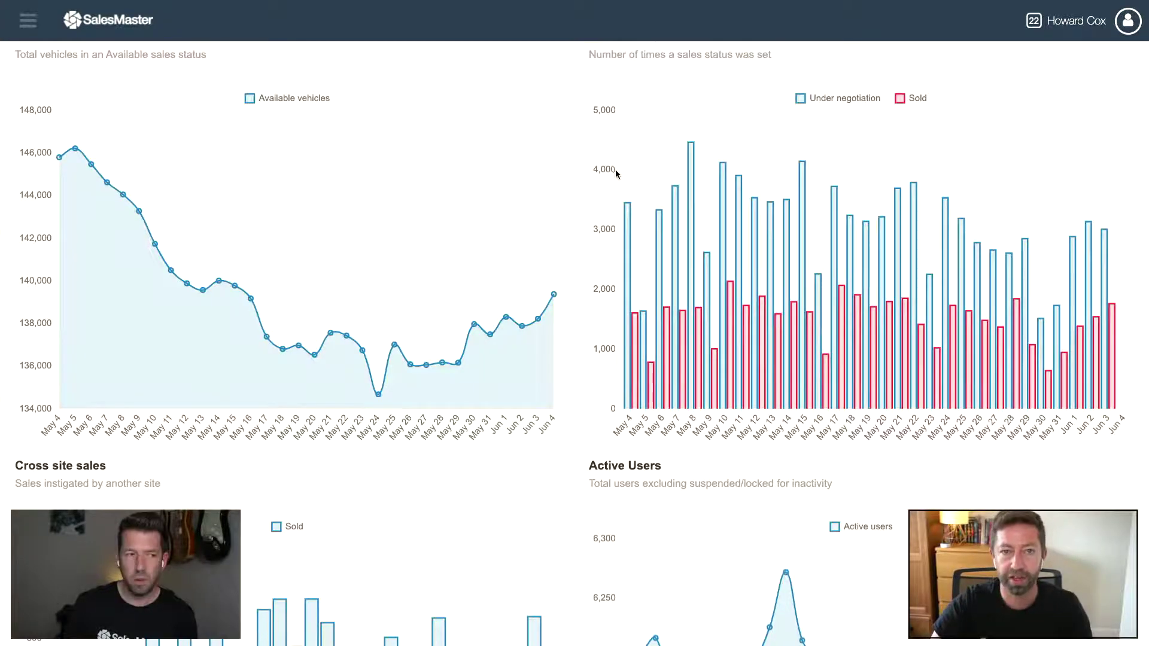
# Examine the Cross site sales and Active Users charts in the reports, comparing their daily values over the month
pyautogui.scroll(-4, 606, 177)
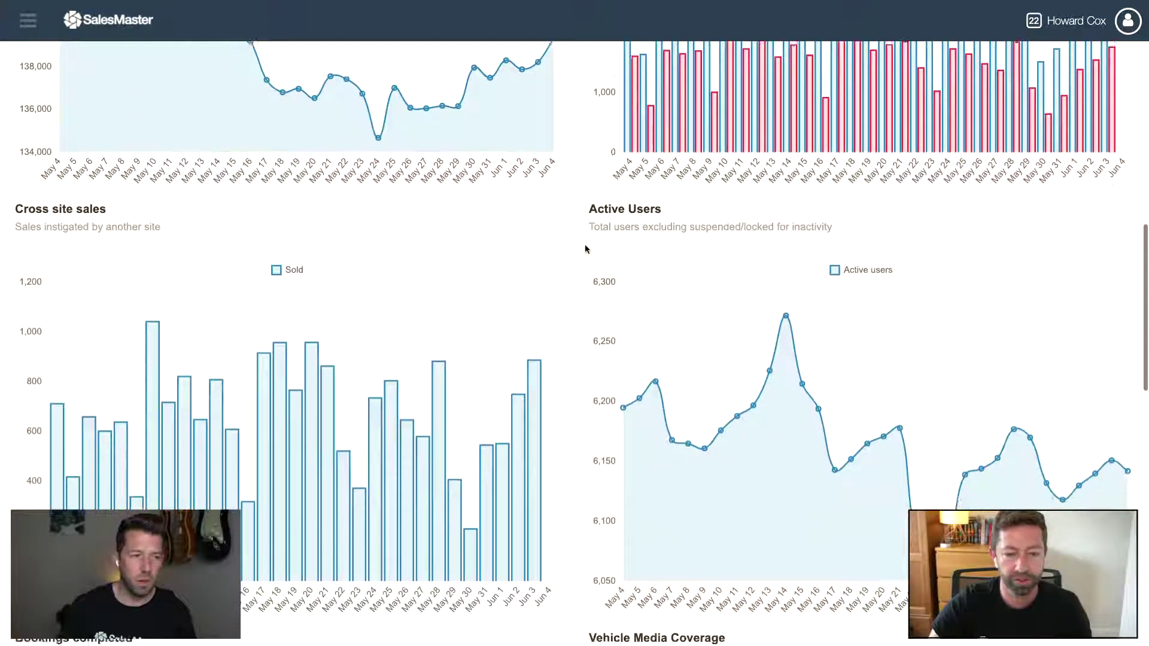
pyautogui.scroll(-1, 537, 238)
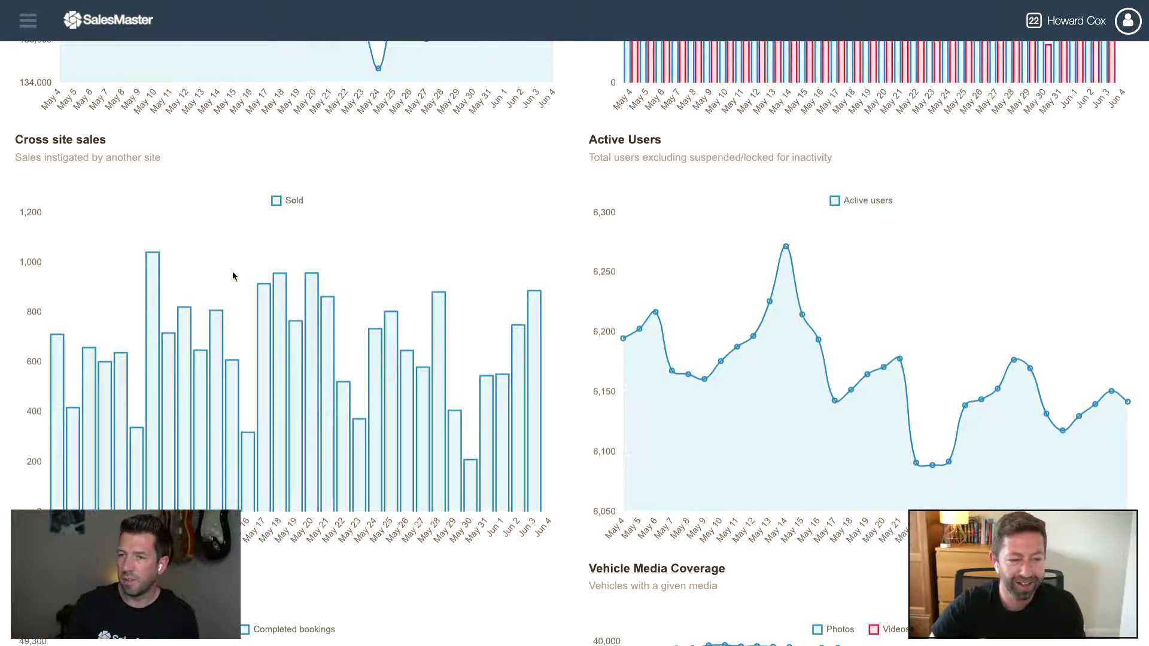
pyautogui.moveTo(153, 256)
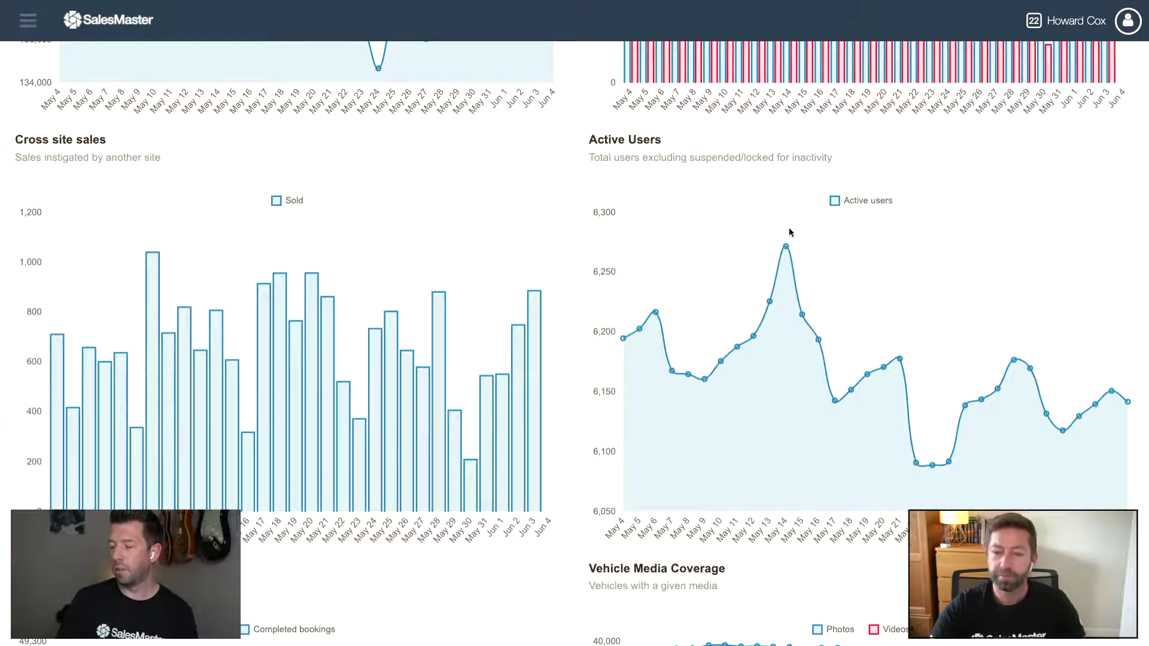
pyautogui.scroll(-2, 839, 268)
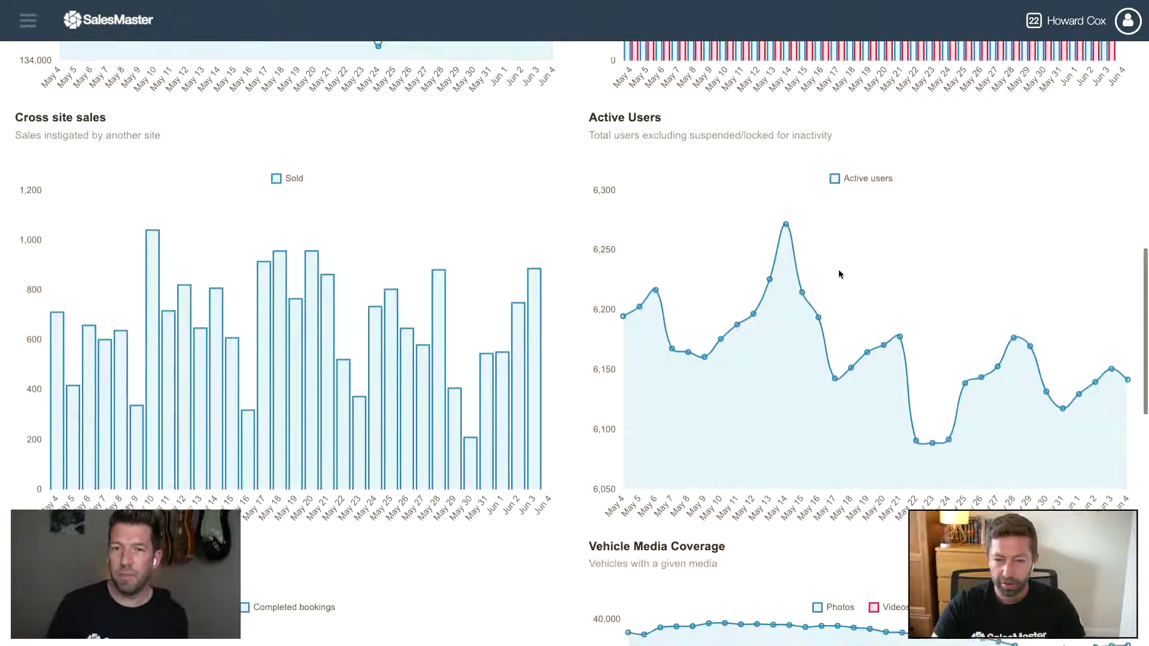
pyautogui.scroll(3, 838, 274)
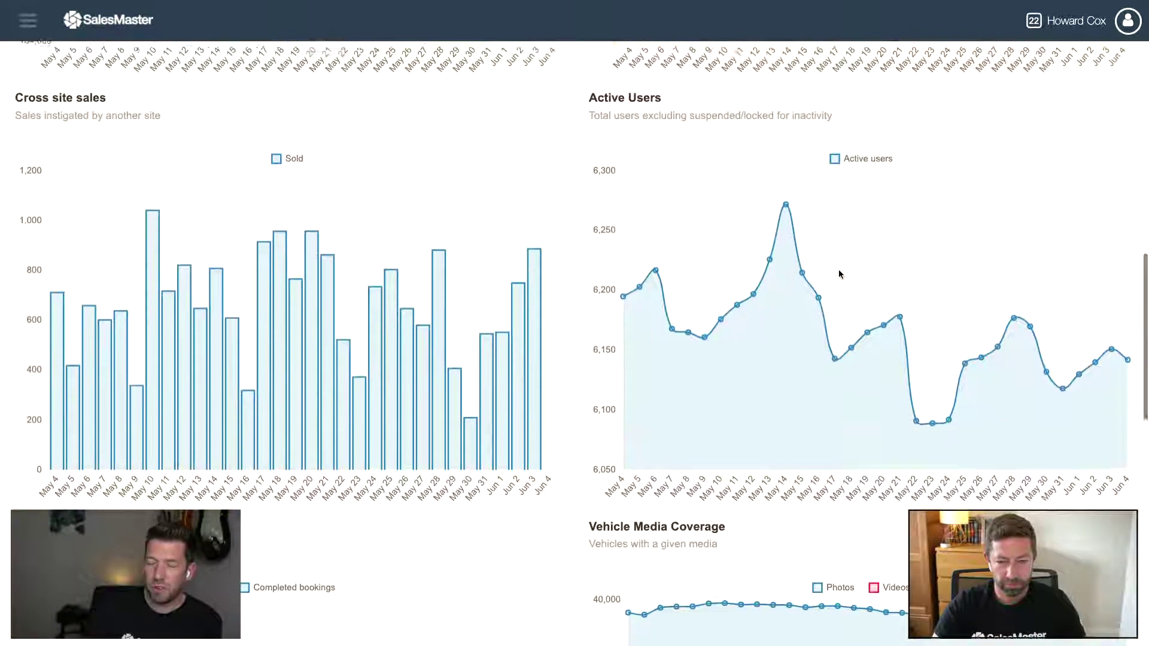
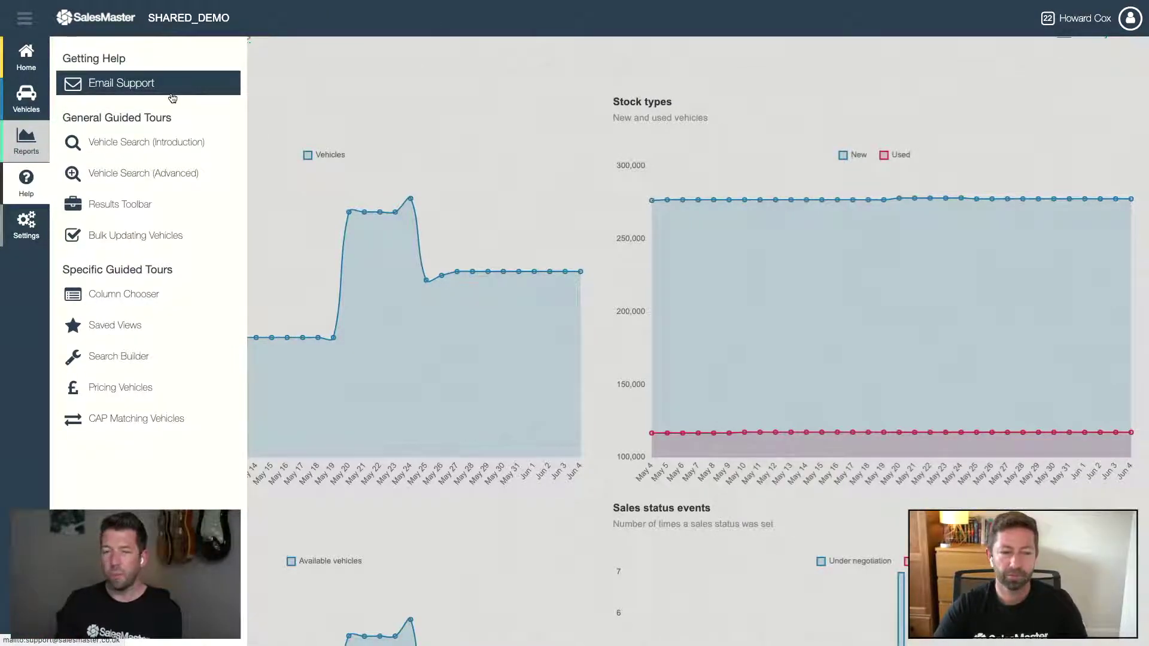
# Close the help options and review the System Access Requests page from the settings, including its request status categories
pyautogui.click(313, 117)
pyautogui.click(25, 223)
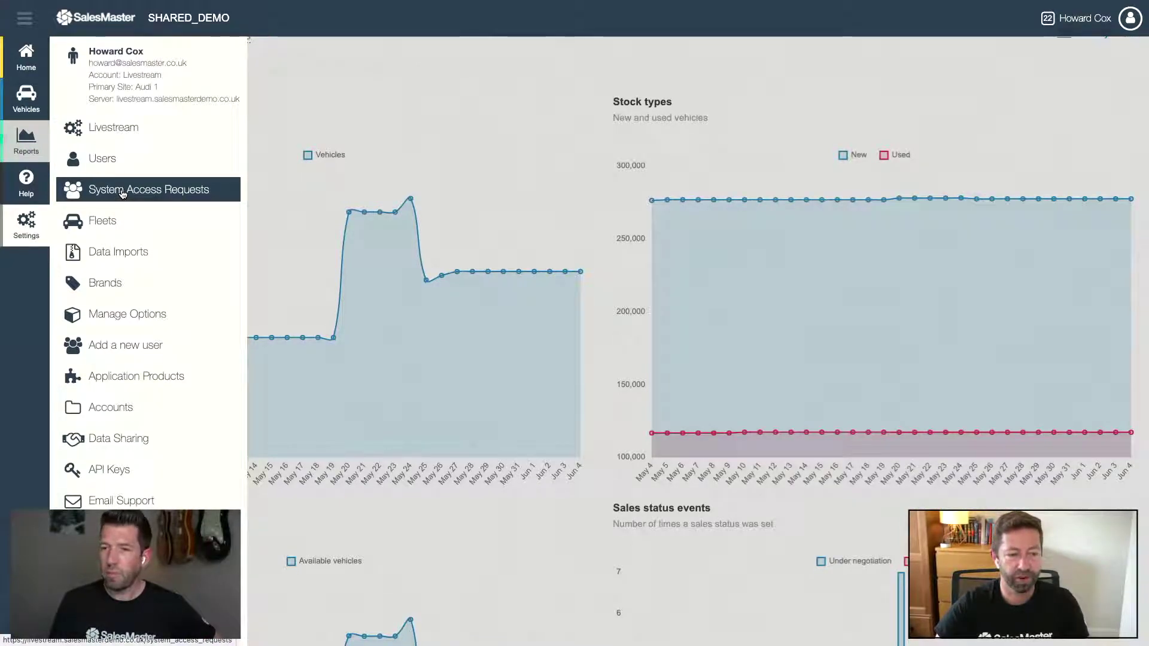
pyautogui.click(122, 192)
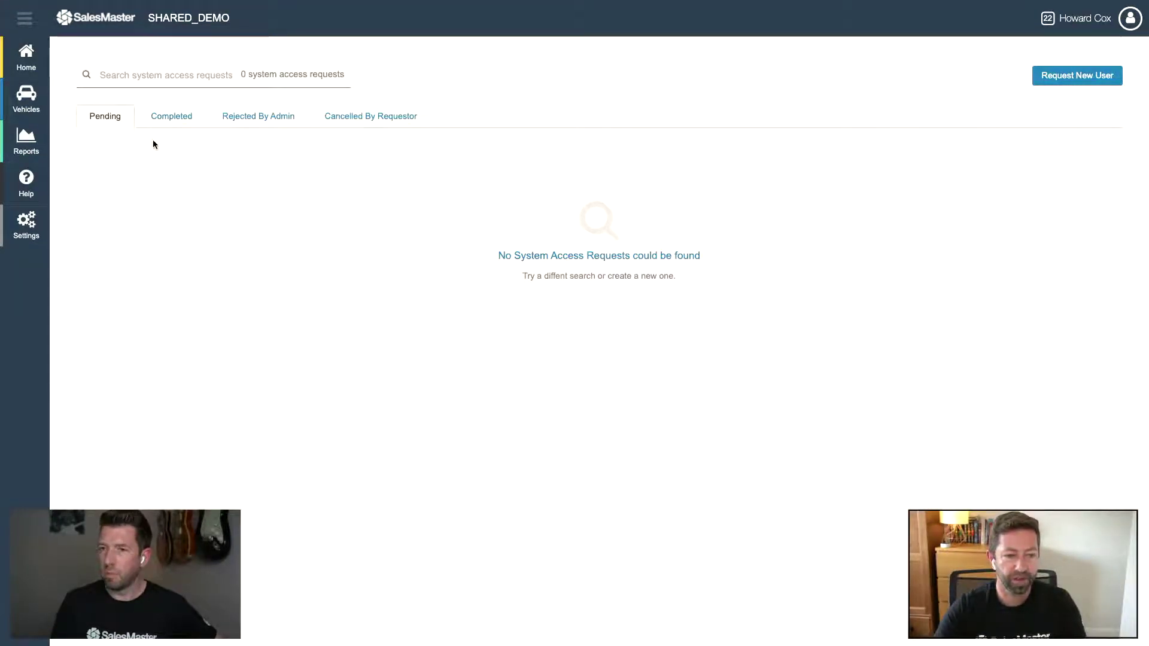
pyautogui.click(172, 116)
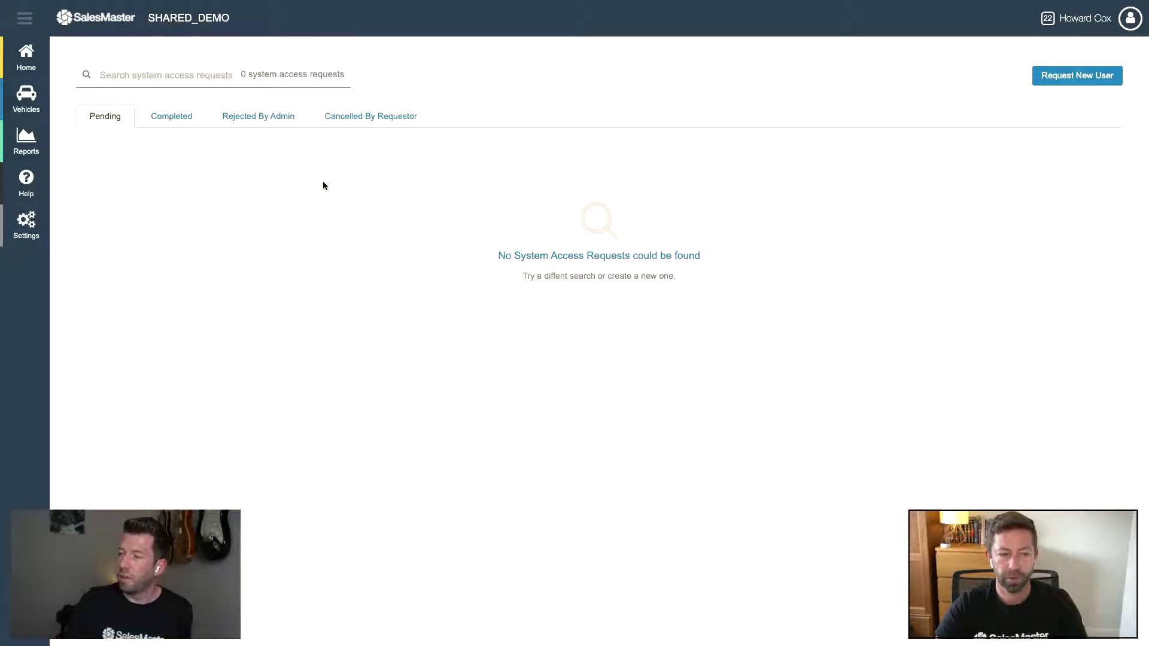
# Open the Users list from the settings and go to its user search
pyautogui.click(31, 222)
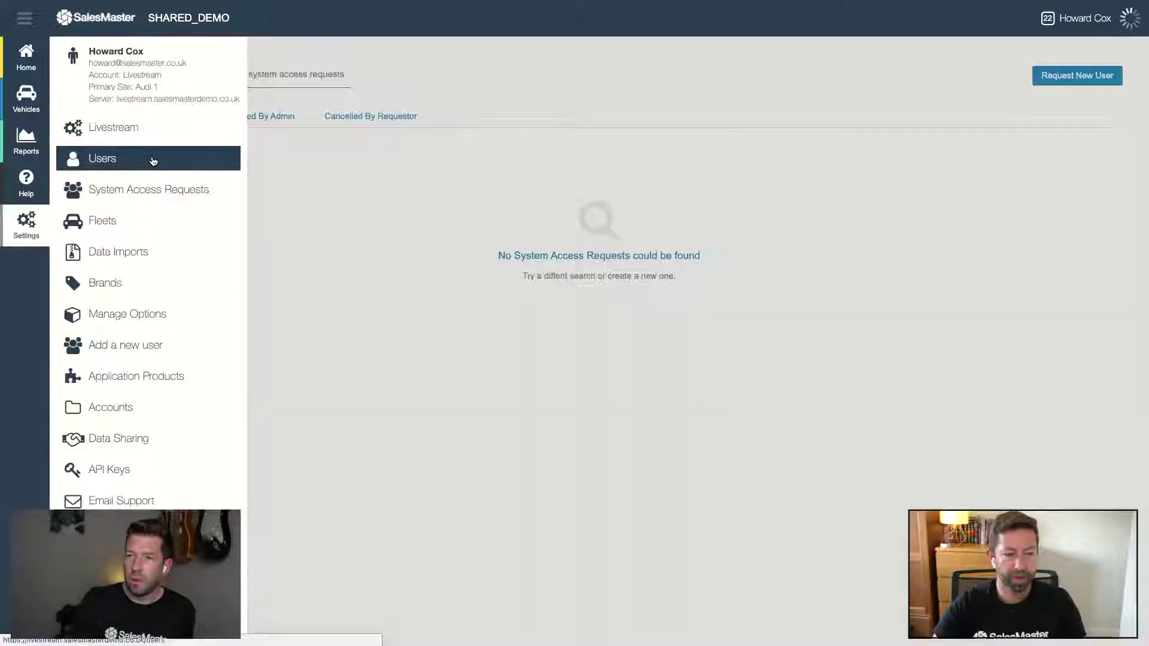
pyautogui.click(146, 157)
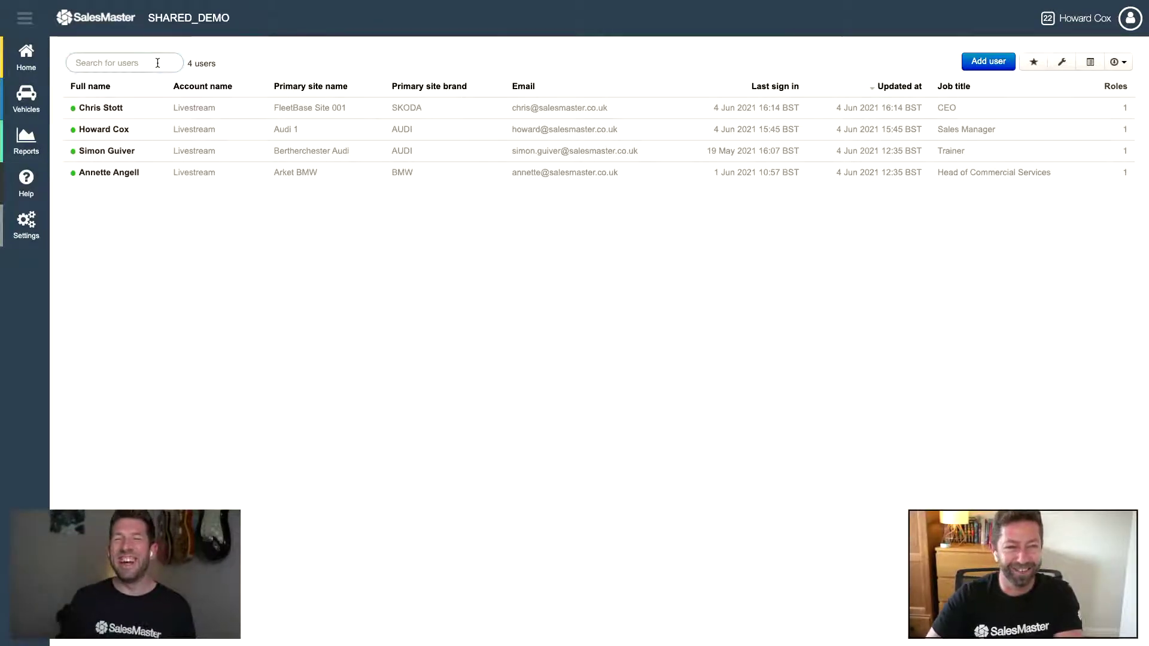
pyautogui.click(158, 63)
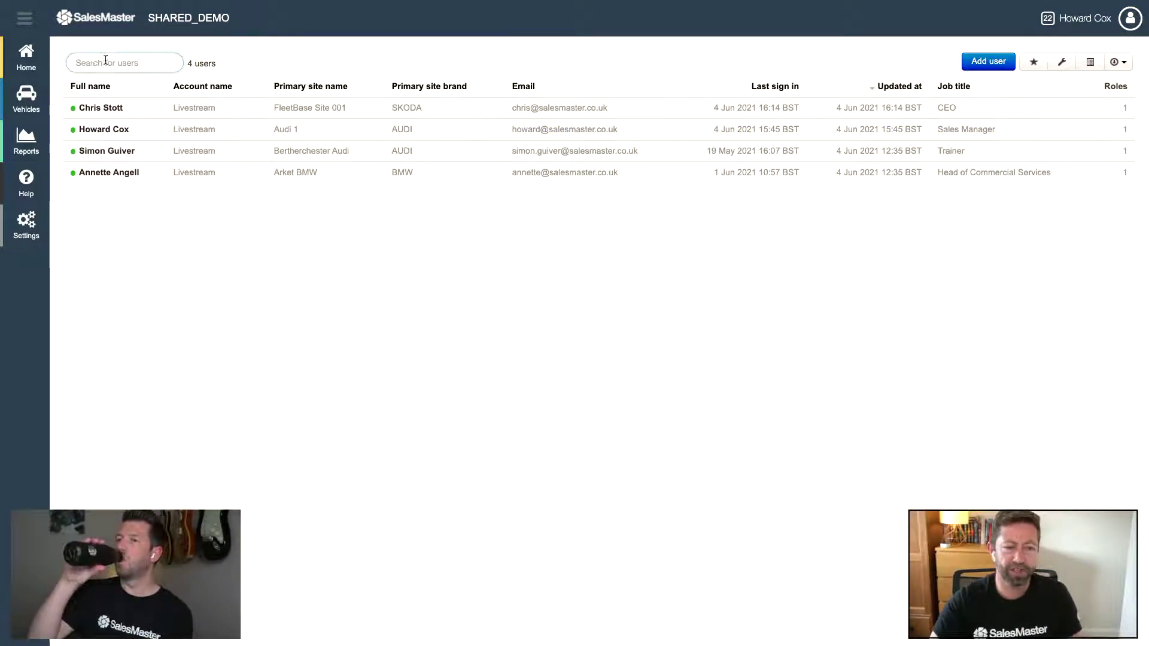
# Add the Search count column after Roles in the users list and close the column chooser
pyautogui.click(1087, 64)
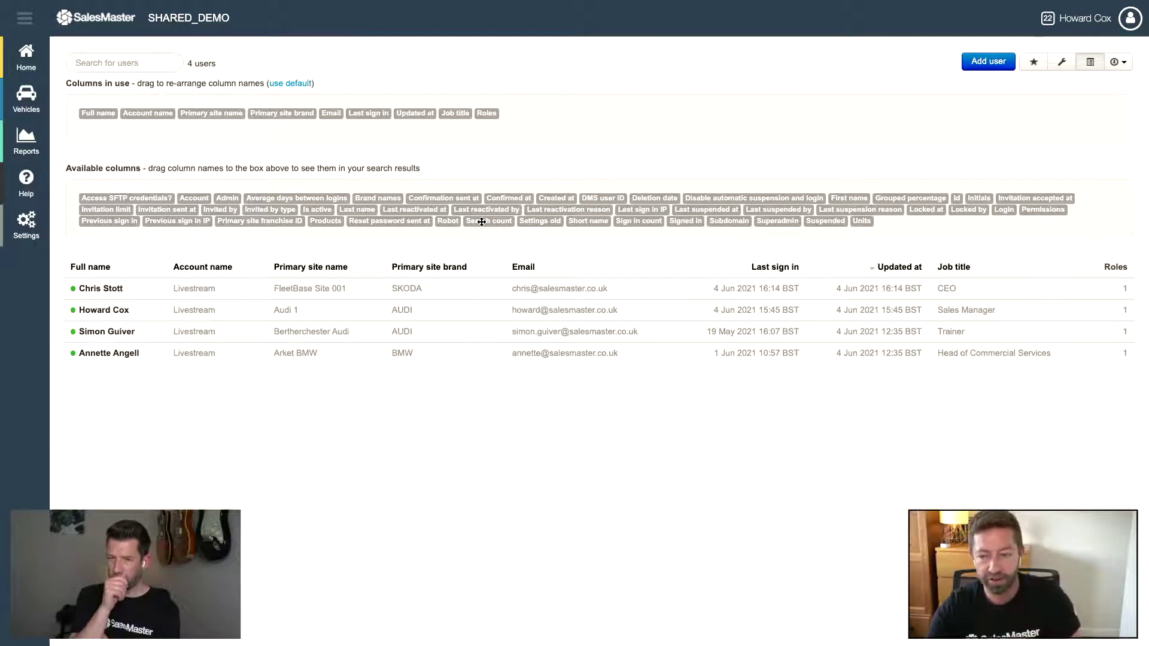
pyautogui.moveTo(481, 222); pyautogui.dragTo(513, 122)
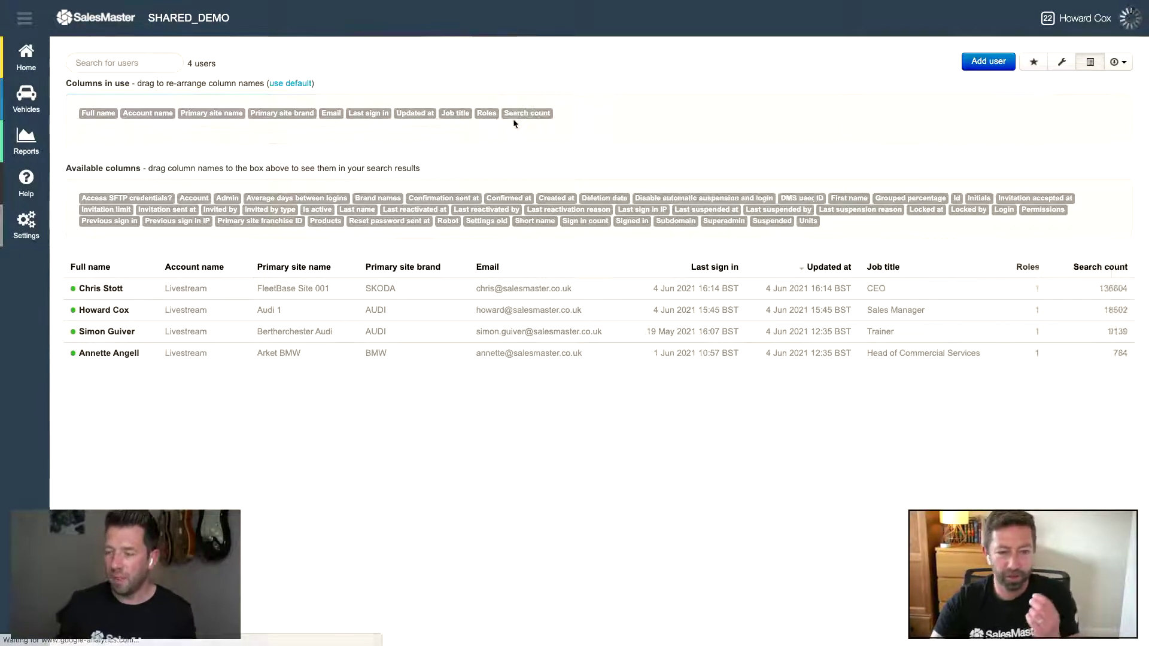
pyautogui.click(1088, 62)
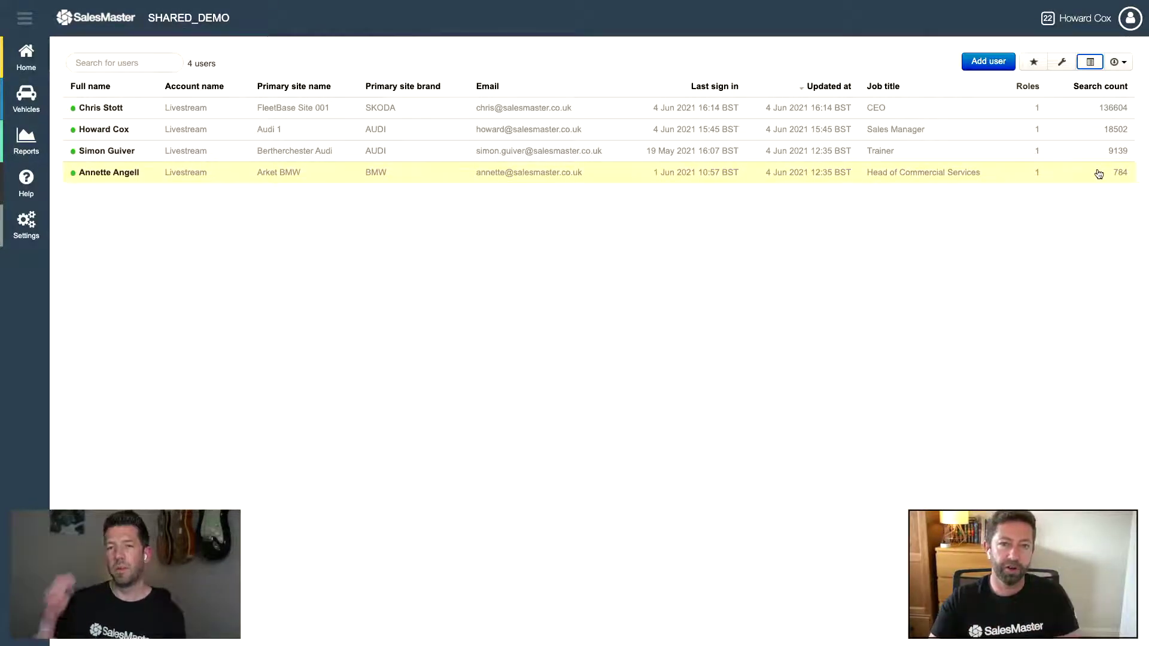
# Check the support and guided tour options in Help, and return to the users list
pyautogui.click(28, 185)
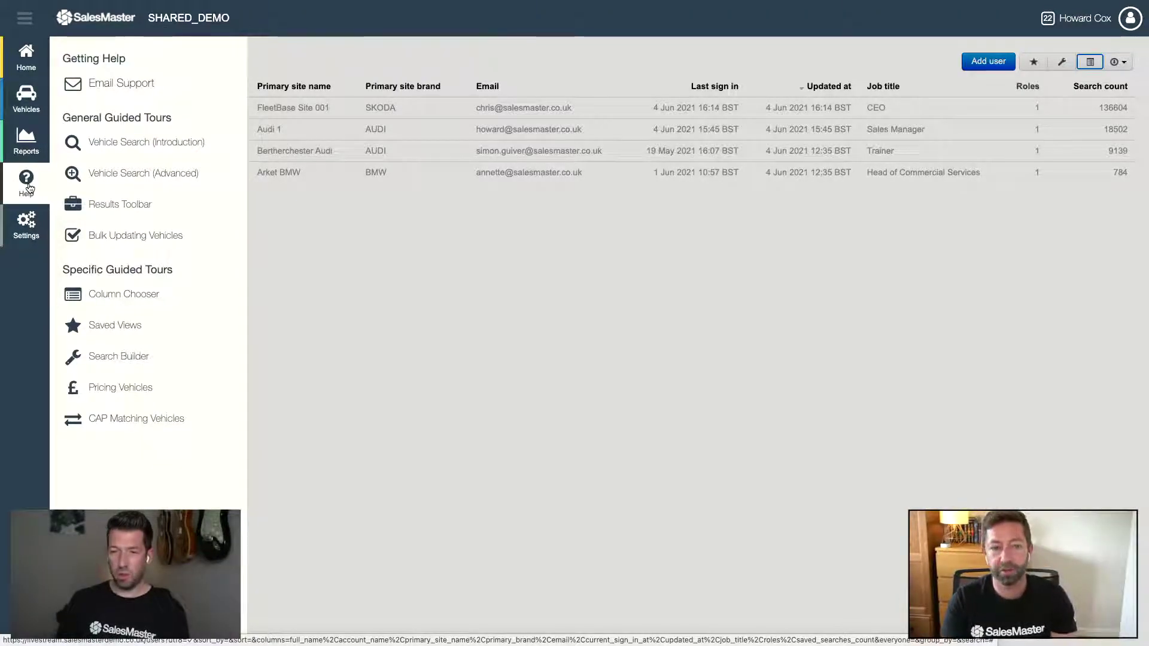
pyautogui.click(377, 254)
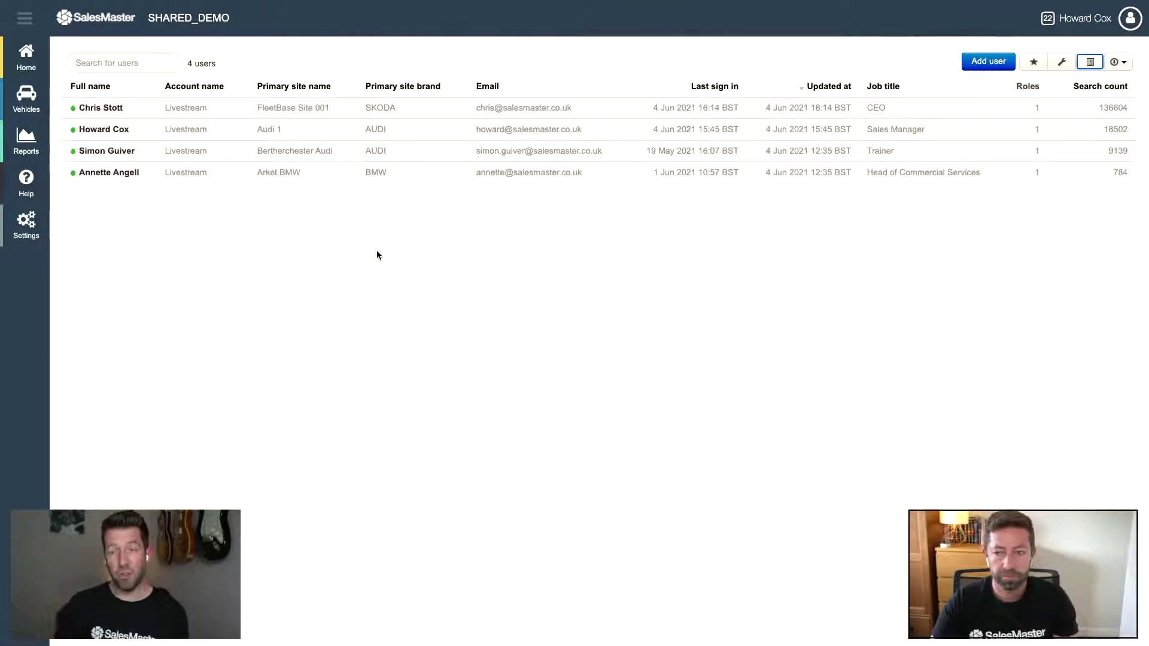